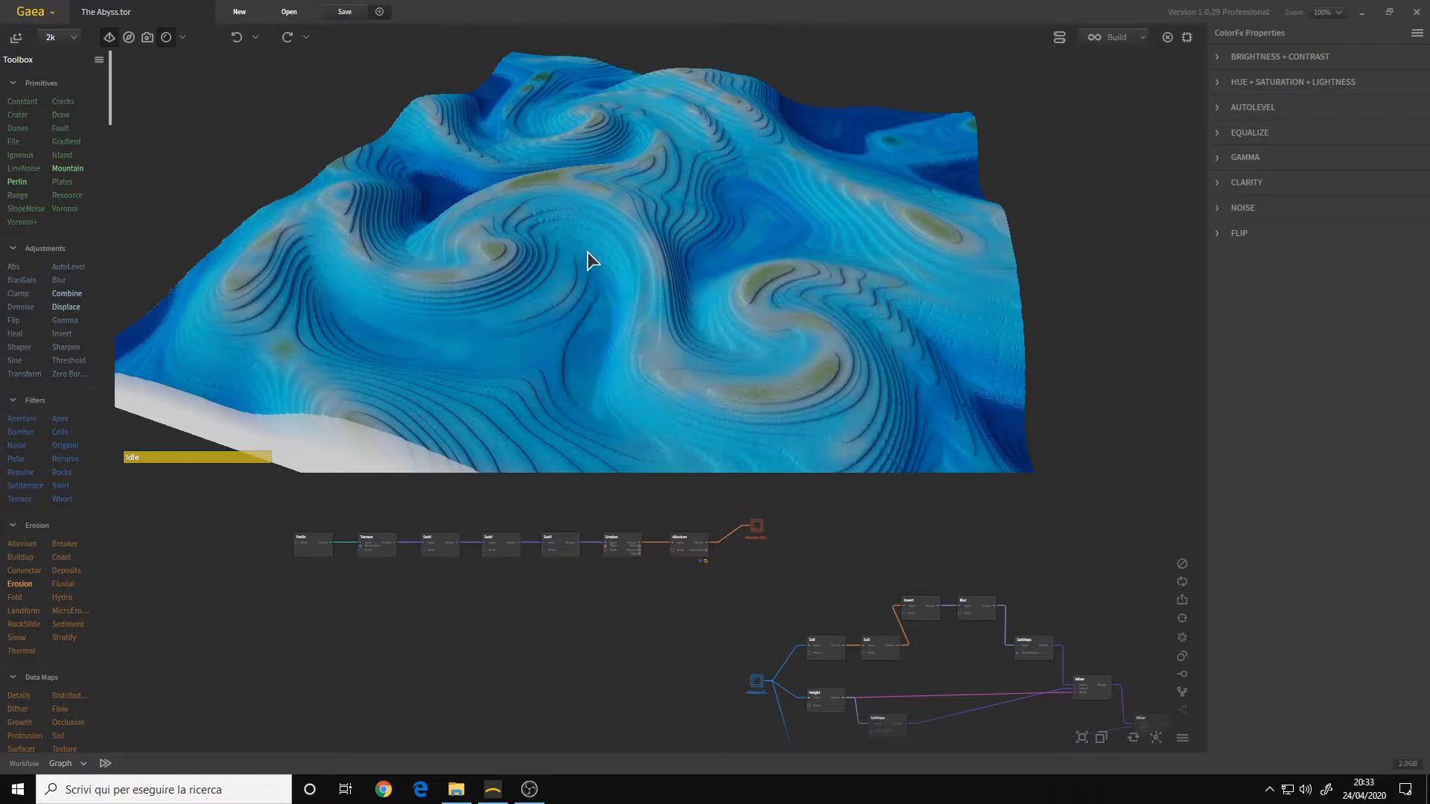
- Look over the coloured terrain and the node chain, and display the Perlin node's shape and settings
{"action": "scroll", "coordinate": [597, 239], "scroll_direction": "up", "scroll_amount": 3}
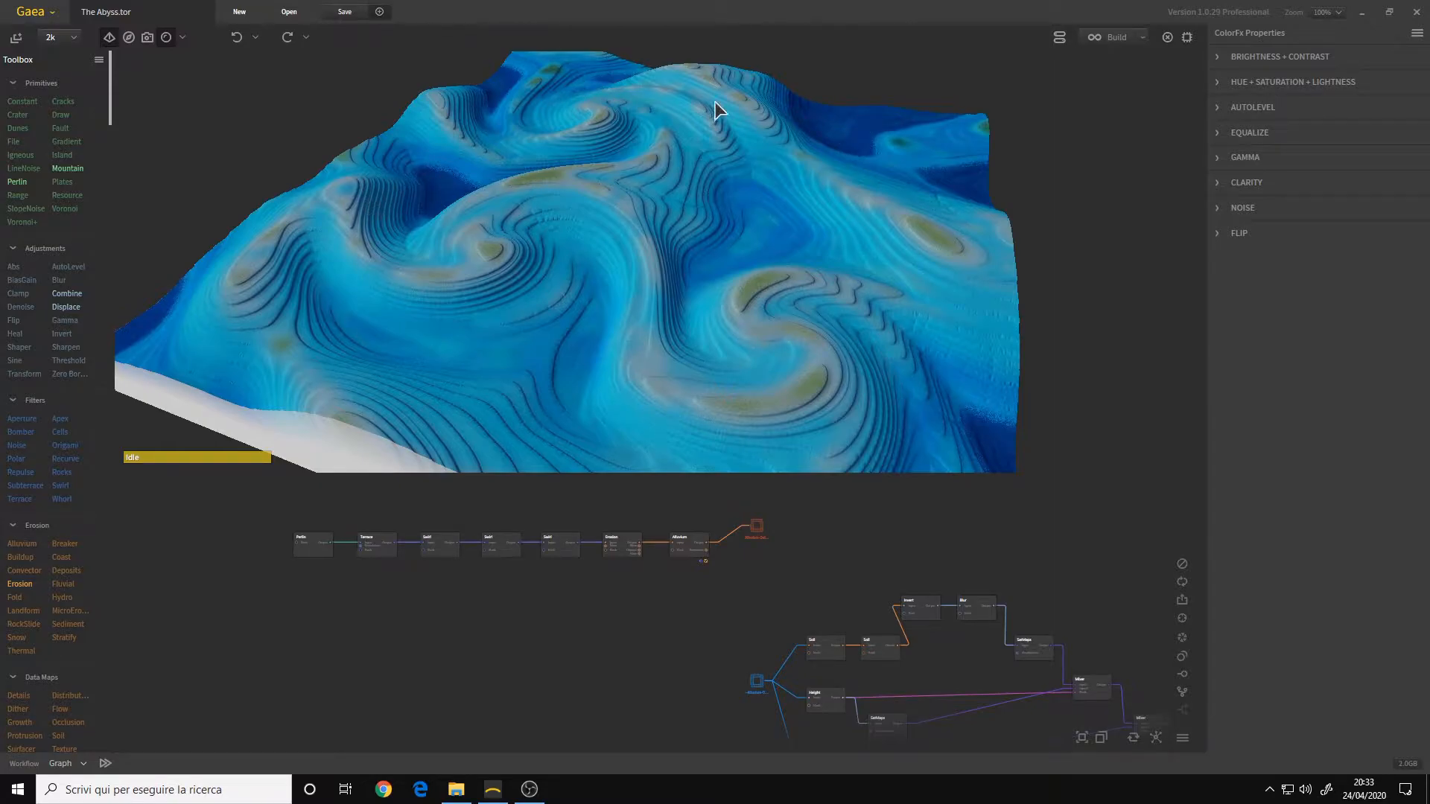
{"action": "mouse_move", "coordinate": [674, 272]}
{"action": "left_mouse_down"}
{"action": "mouse_move", "coordinate": [655, 261]}
{"action": "mouse_move", "coordinate": [659, 283]}
{"action": "mouse_move", "coordinate": [653, 265]}
{"action": "left_mouse_up"}
{"action": "middle_click_drag", "start_coordinate": [514, 629], "coordinate": [566, 697]}
{"action": "scroll", "coordinate": [633, 648], "scroll_direction": "up", "scroll_amount": 3}
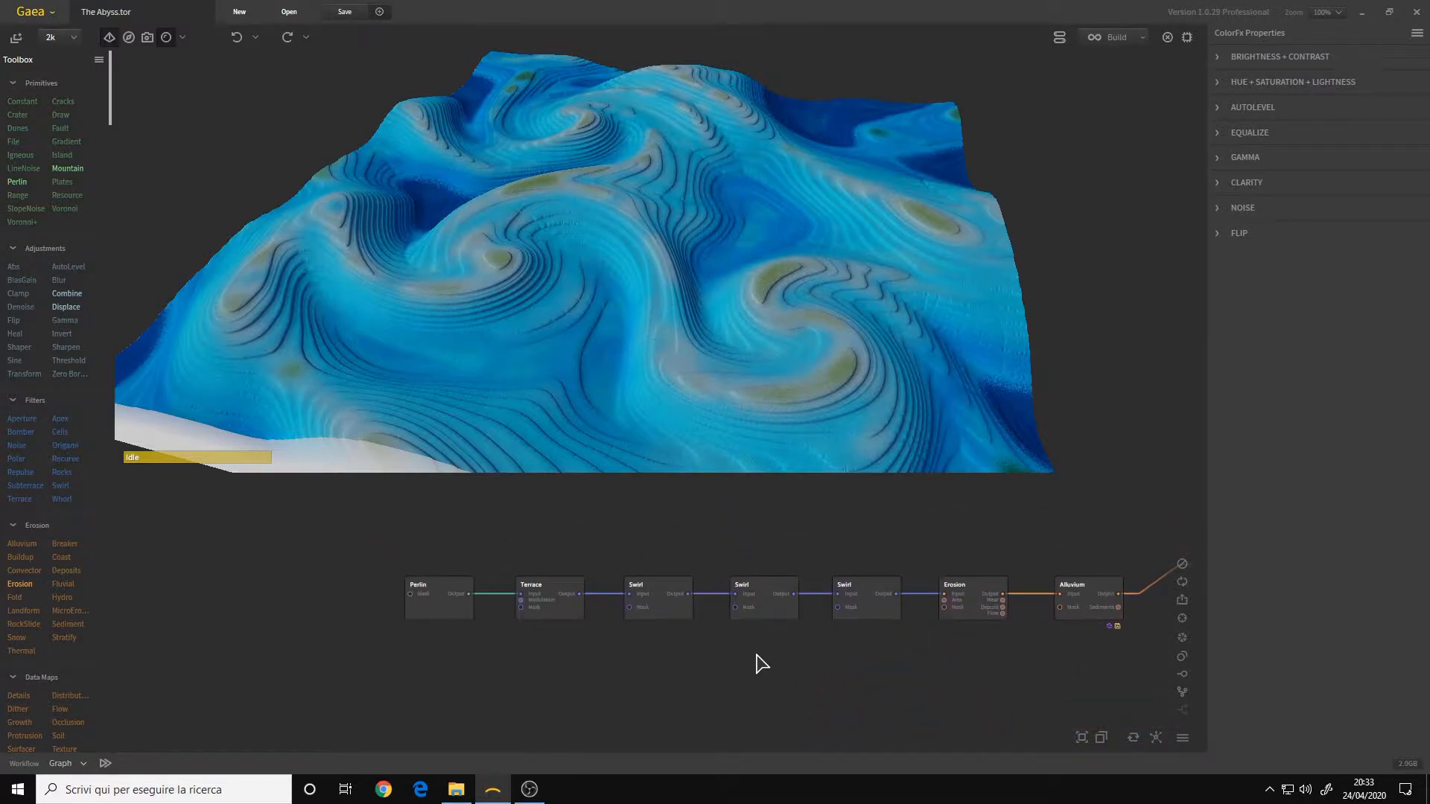
{"action": "middle_click_drag", "start_coordinate": [760, 663], "coordinate": [711, 665]}
{"action": "left_click", "coordinate": [392, 622]}
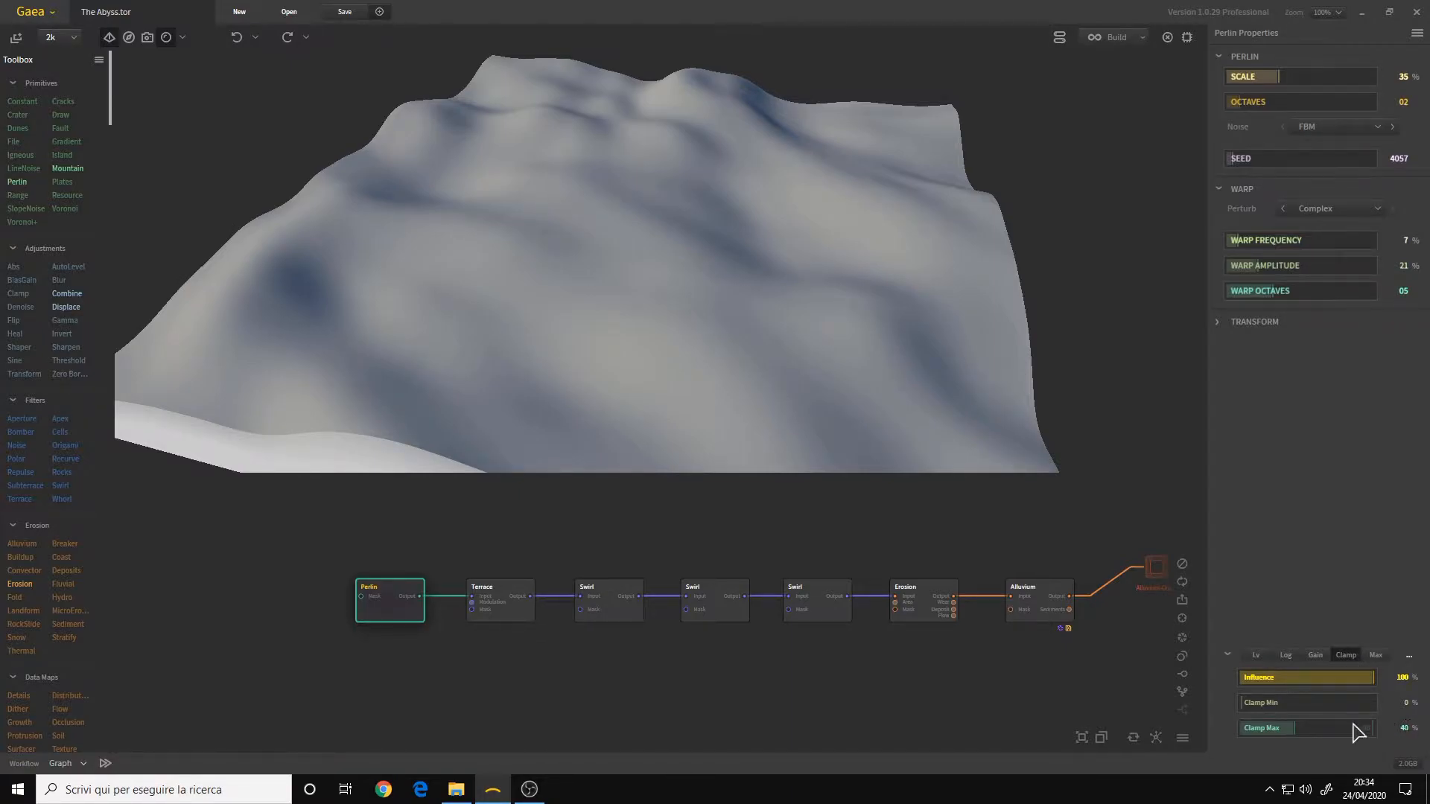
- Display the Terrace node's output and examine its terrace lines on the terrain up close and as a whole
{"action": "left_click", "coordinate": [500, 615]}
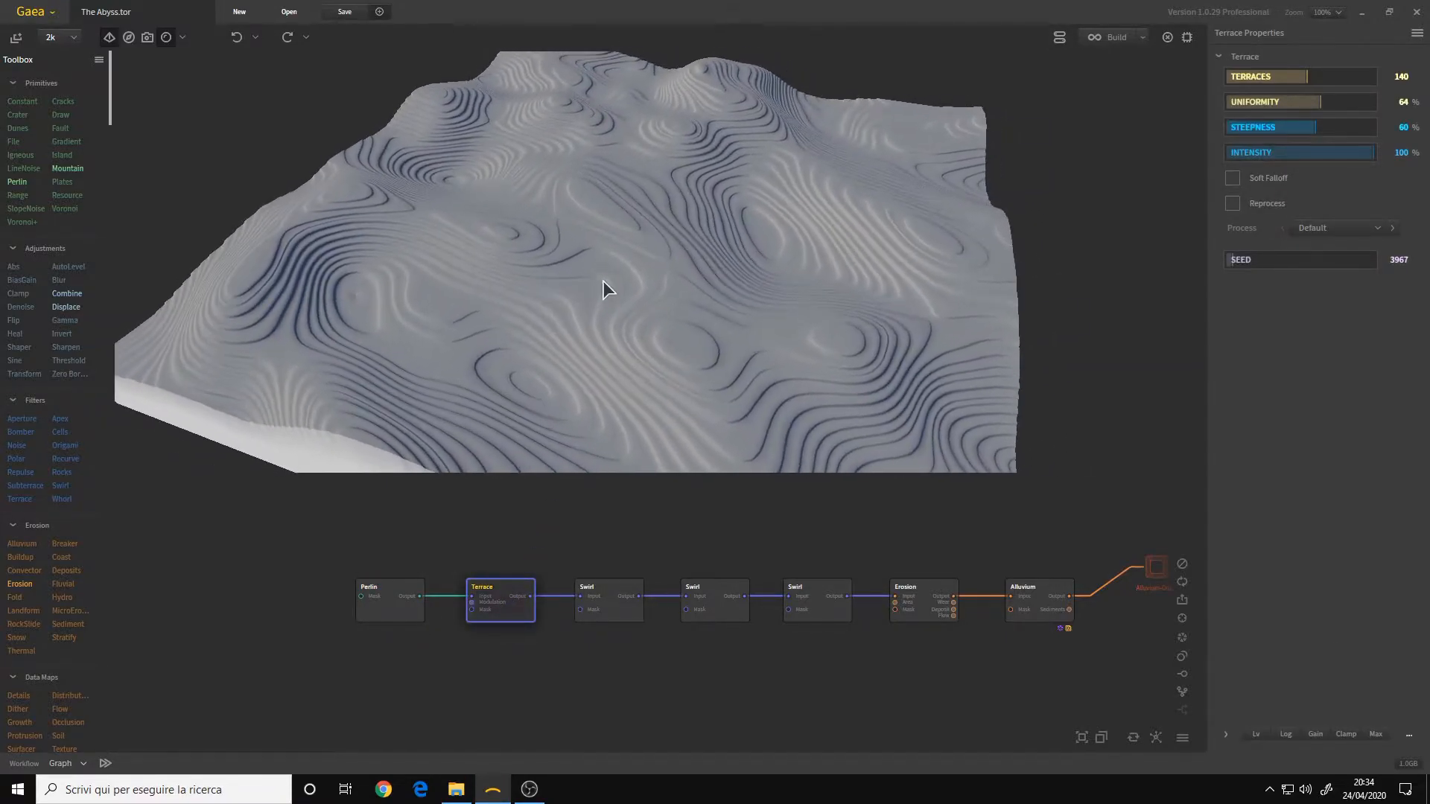
{"action": "scroll", "coordinate": [609, 286], "scroll_direction": "up", "scroll_amount": 3}
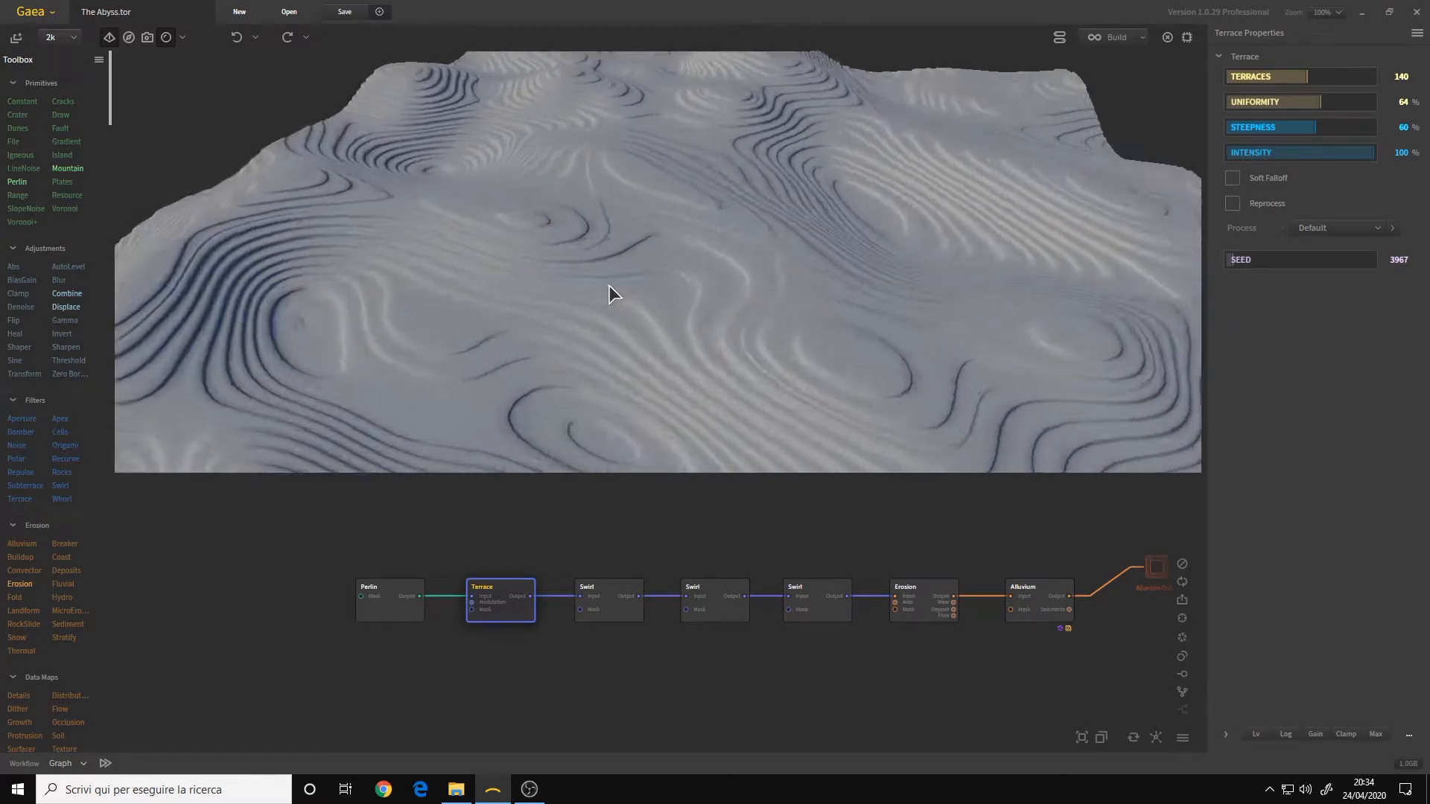
{"action": "scroll", "coordinate": [609, 284], "scroll_direction": "up", "scroll_amount": 5}
{"action": "mouse_move", "coordinate": [600, 279]}
{"action": "left_mouse_down"}
{"action": "mouse_move", "coordinate": [592, 256]}
{"action": "mouse_move", "coordinate": [596, 289]}
{"action": "left_mouse_up"}
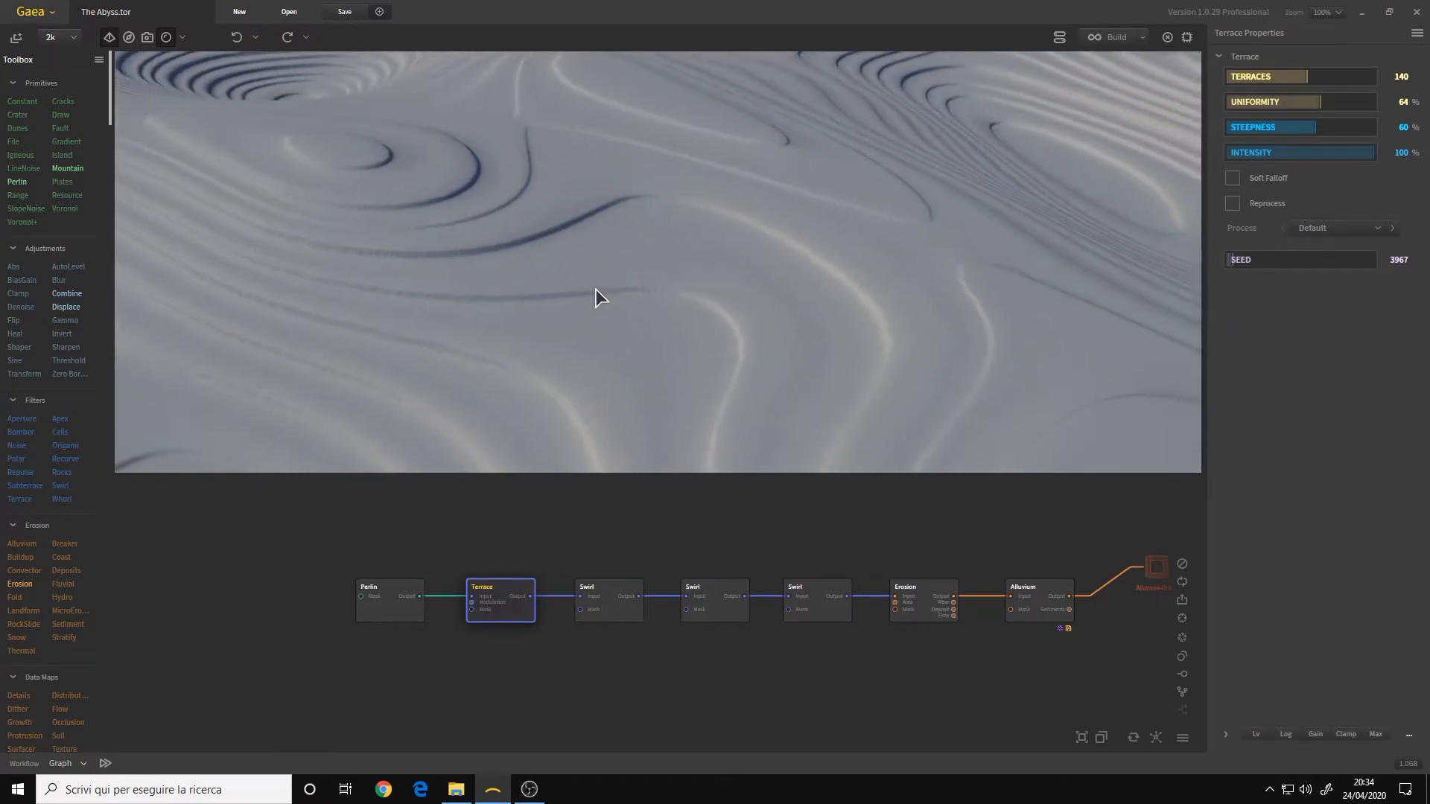
{"action": "scroll", "coordinate": [596, 289], "scroll_direction": "down", "scroll_amount": 5}
{"action": "scroll", "coordinate": [596, 288], "scroll_direction": "up", "scroll_amount": 5}
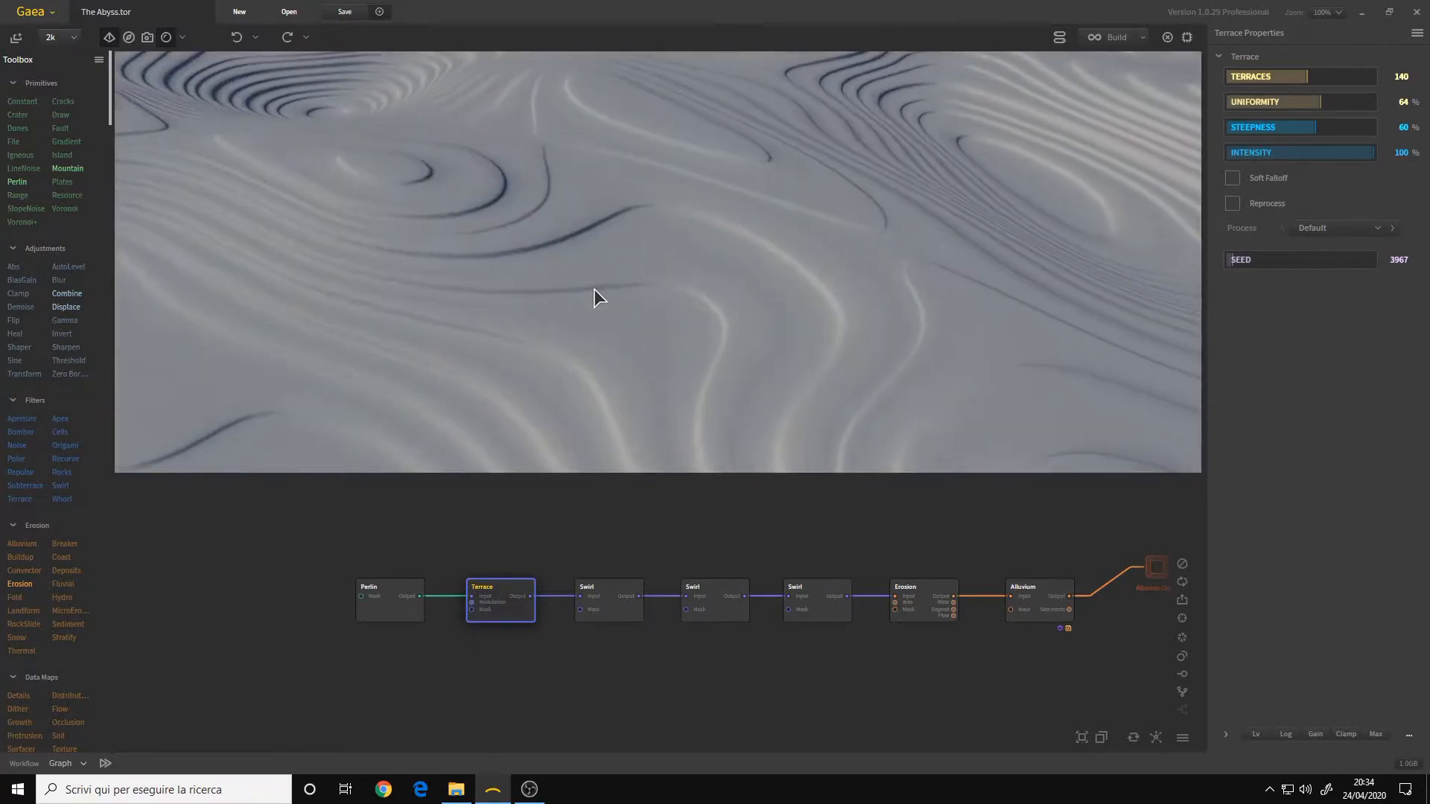
{"action": "scroll", "coordinate": [596, 288], "scroll_direction": "down", "scroll_amount": 2}
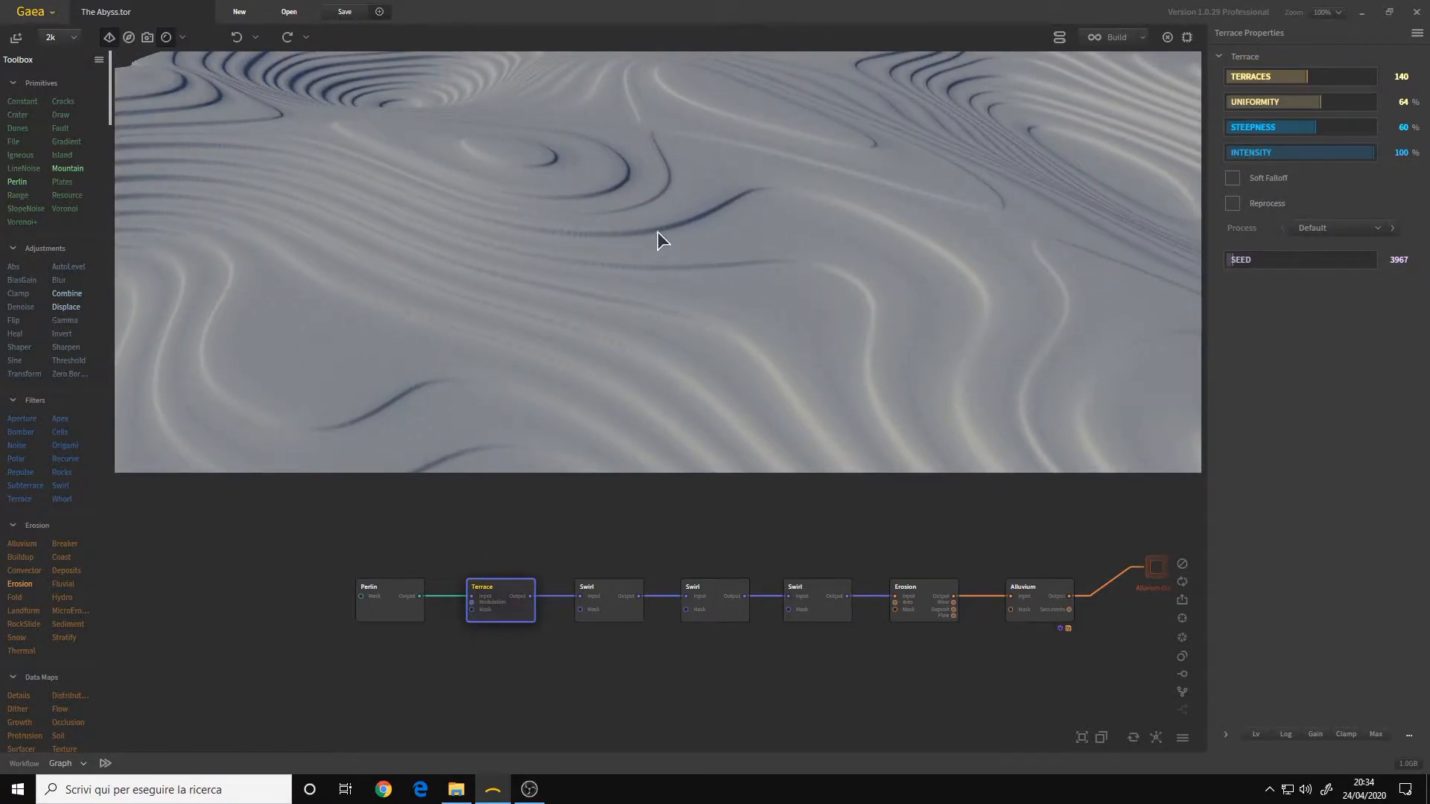
{"action": "left_click_drag", "start_coordinate": [790, 250], "coordinate": [674, 306]}
{"action": "scroll", "coordinate": [756, 274], "scroll_direction": "down", "scroll_amount": 5}
{"action": "scroll", "coordinate": [670, 306], "scroll_direction": "up", "scroll_amount": 3}
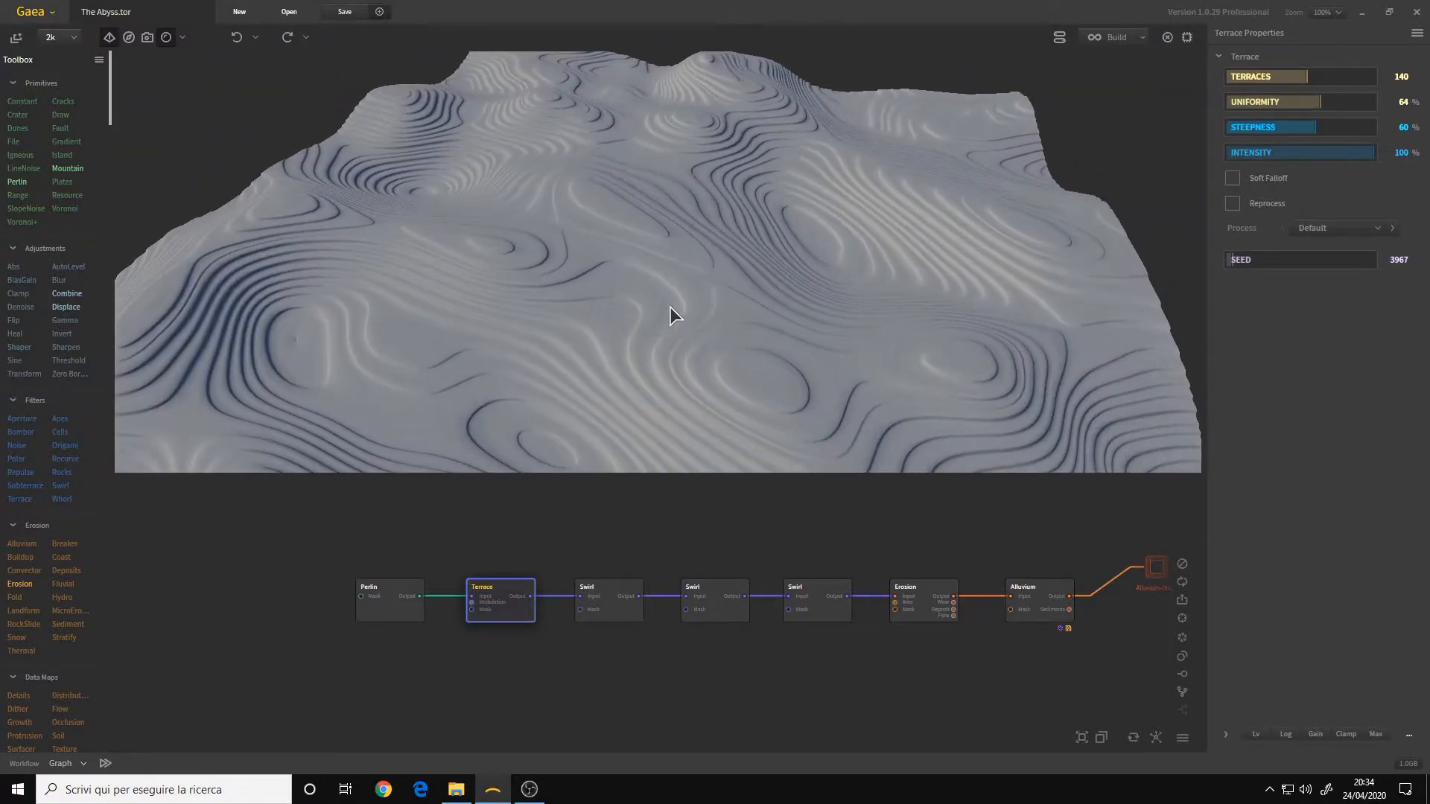
{"action": "scroll", "coordinate": [672, 306], "scroll_direction": "down", "scroll_amount": 3}
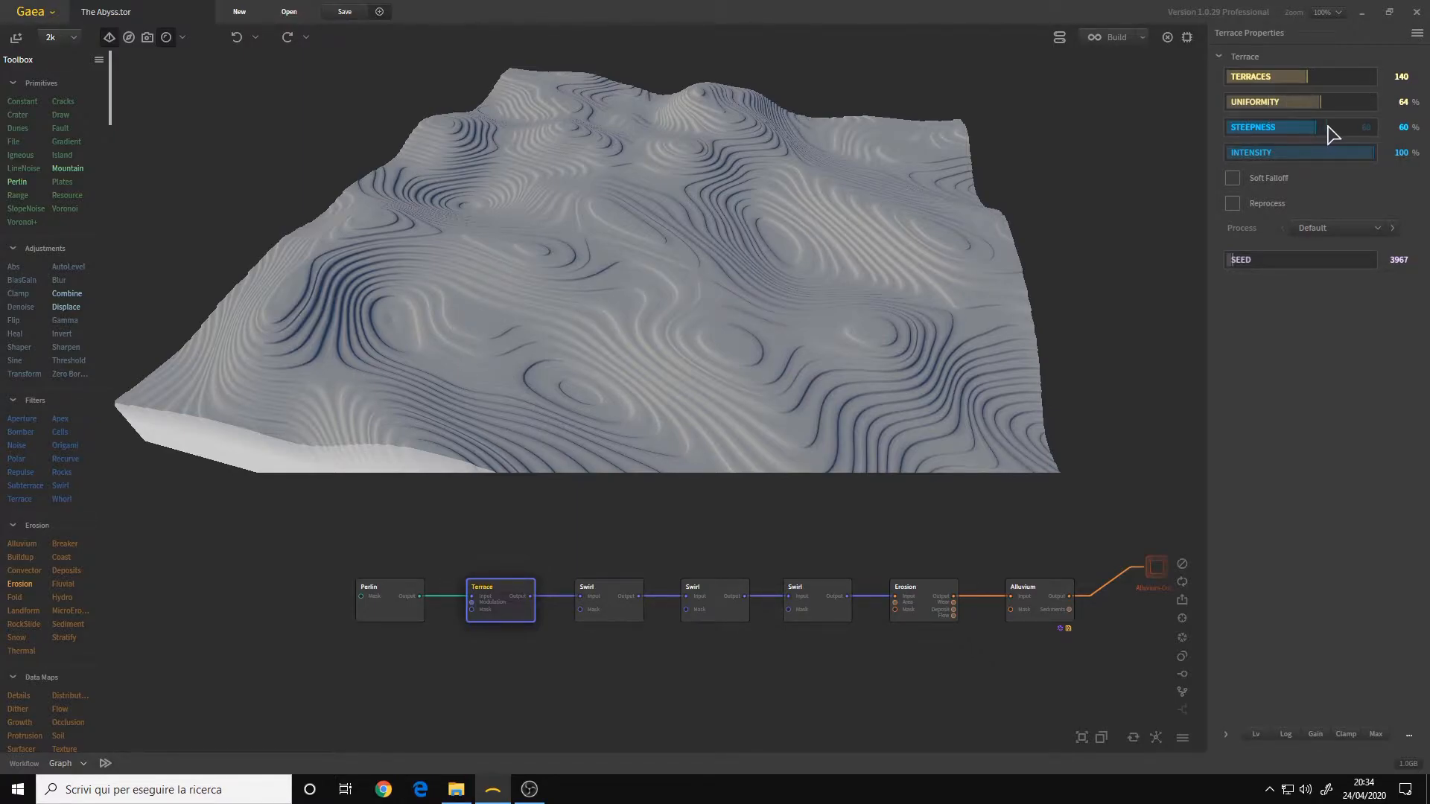
{"action": "scroll", "coordinate": [602, 342], "scroll_direction": "up", "scroll_amount": 5}
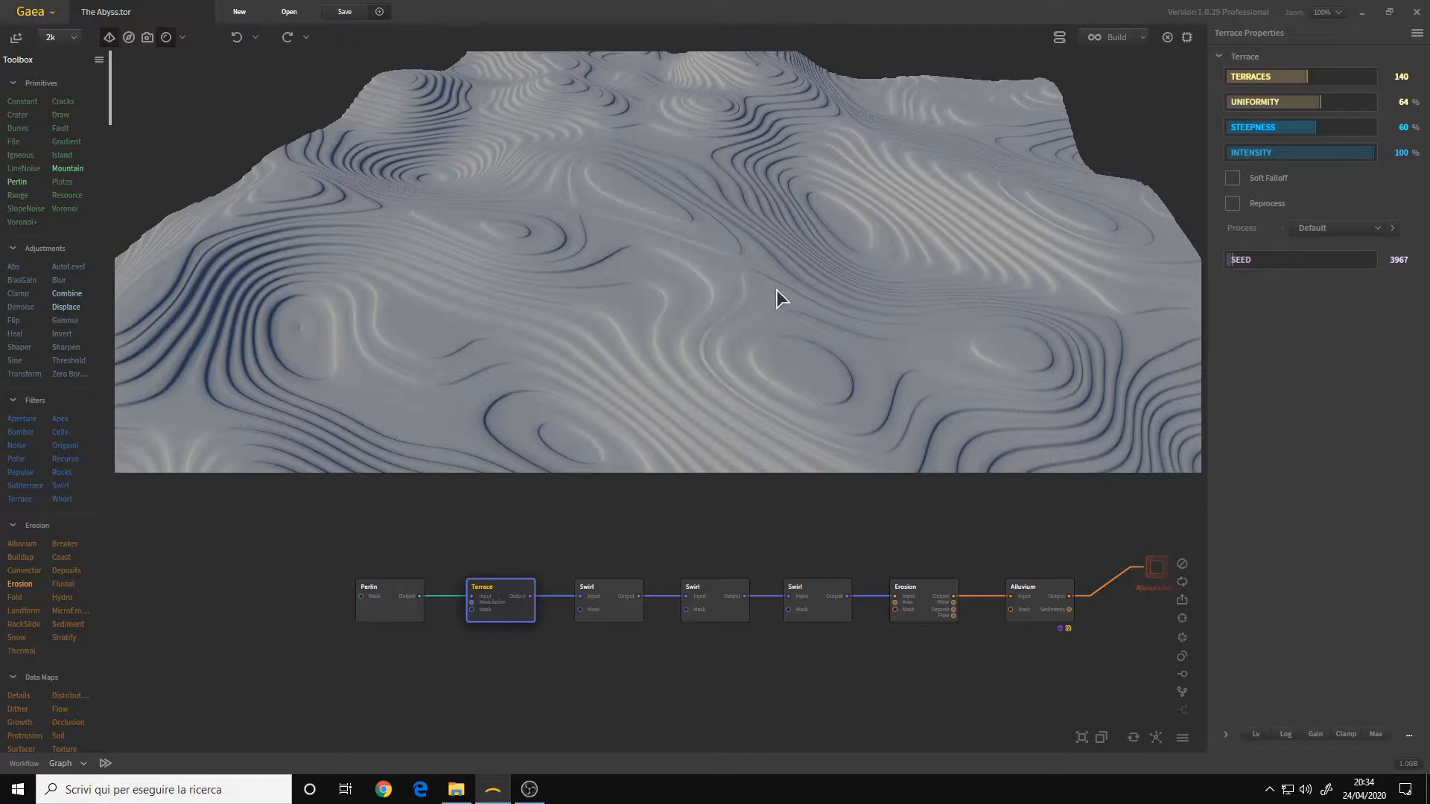
{"action": "left_click_drag", "start_coordinate": [681, 311], "coordinate": [689, 252]}
{"action": "scroll", "coordinate": [693, 239], "scroll_direction": "down", "scroll_amount": 3}
- Display the first Swirl node after the Terrace and examine its swirl on the terrain and its settings
{"action": "middle_click_drag", "start_coordinate": [651, 261], "coordinate": [657, 265]}
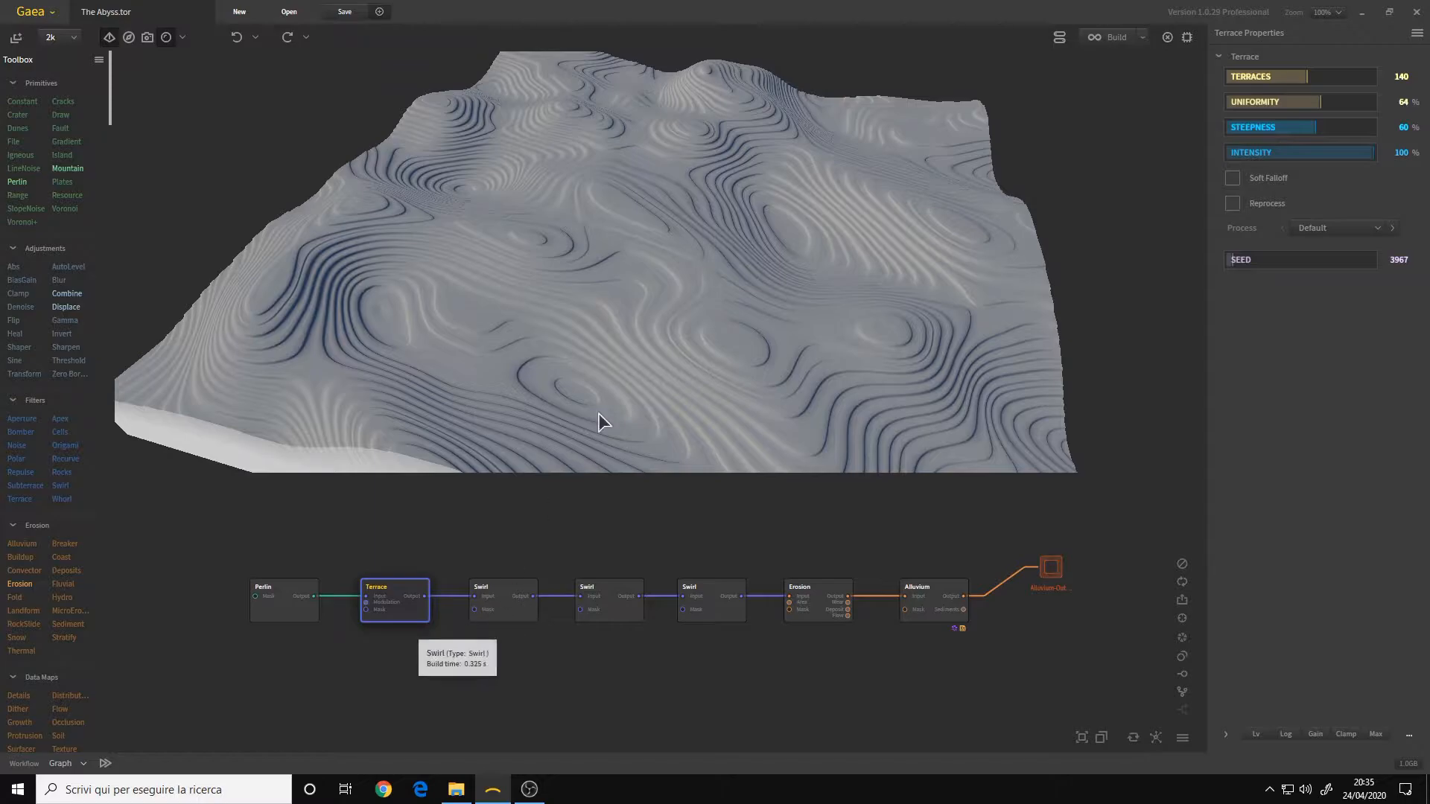
{"action": "left_click", "coordinate": [512, 618]}
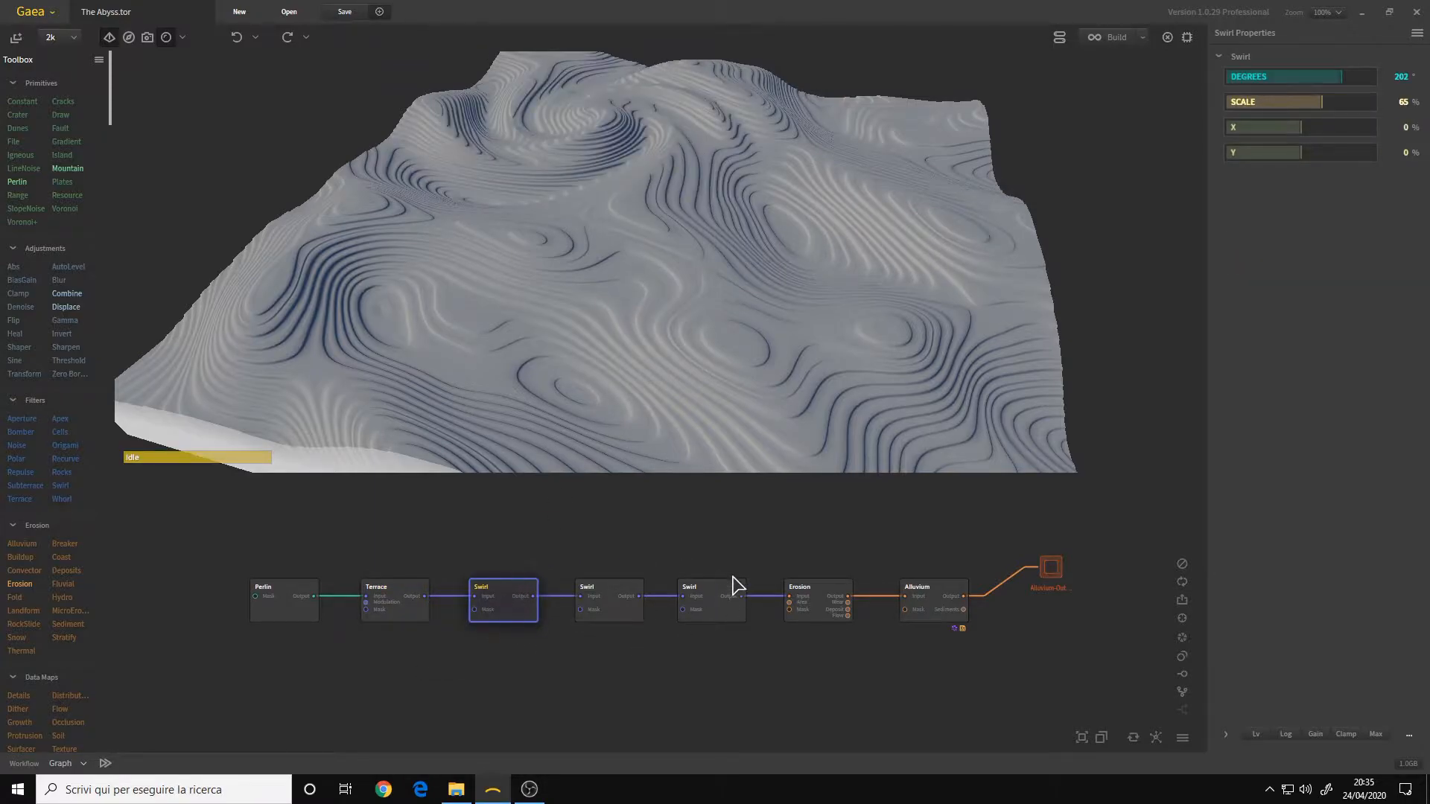
{"action": "left_click_drag", "start_coordinate": [642, 213], "coordinate": [622, 123]}
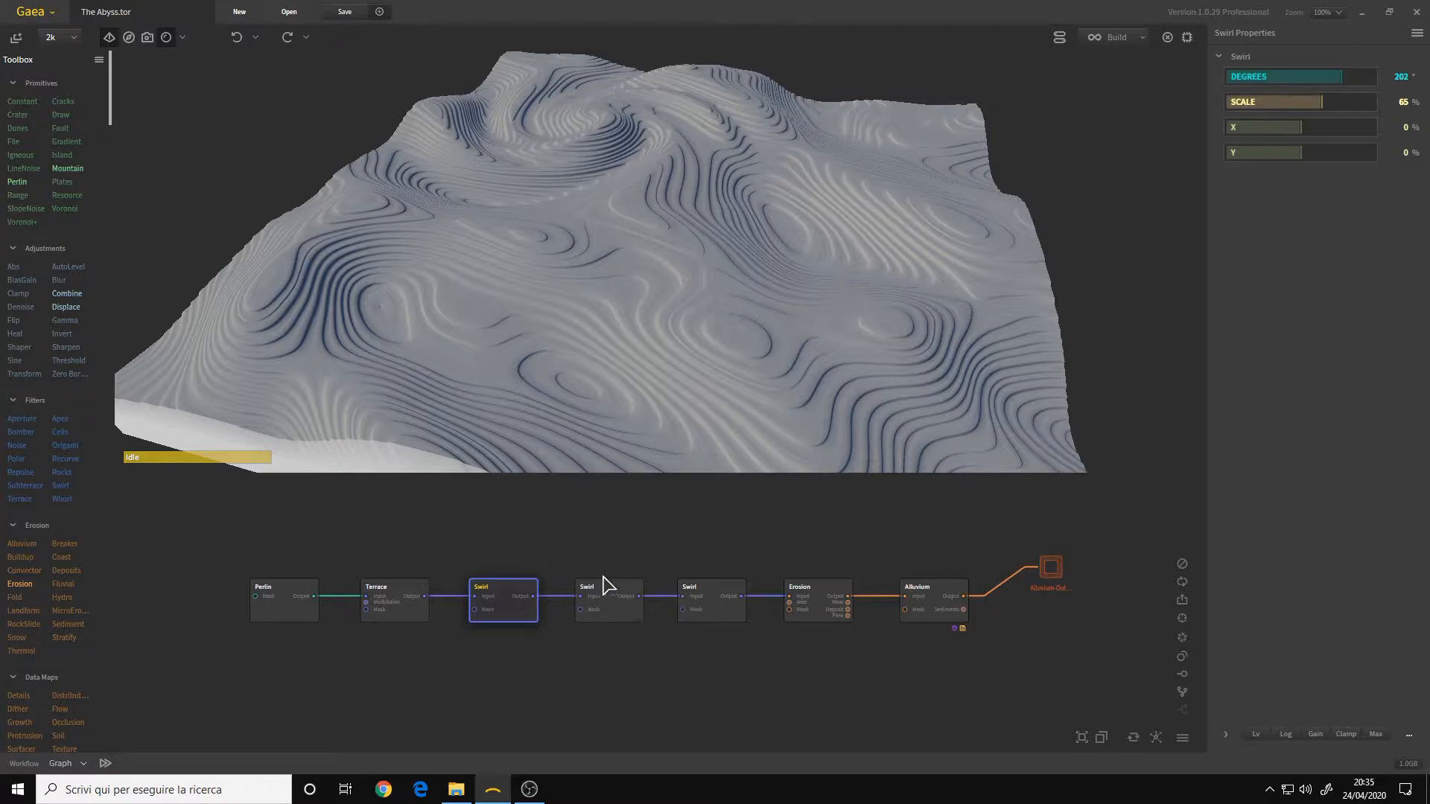
{"action": "left_click_drag", "start_coordinate": [633, 279], "coordinate": [628, 176]}
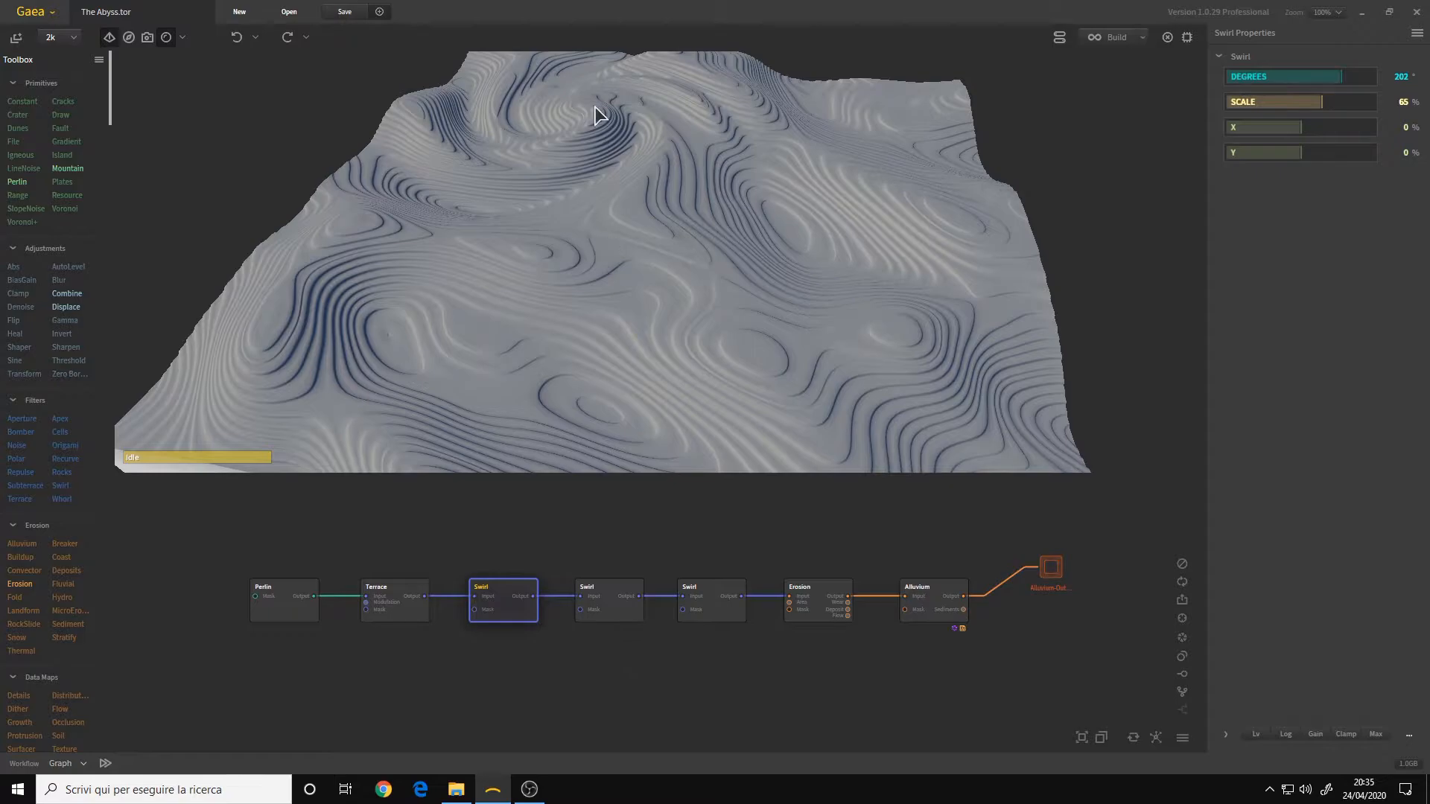
{"action": "left_click_drag", "start_coordinate": [531, 125], "coordinate": [562, 133]}
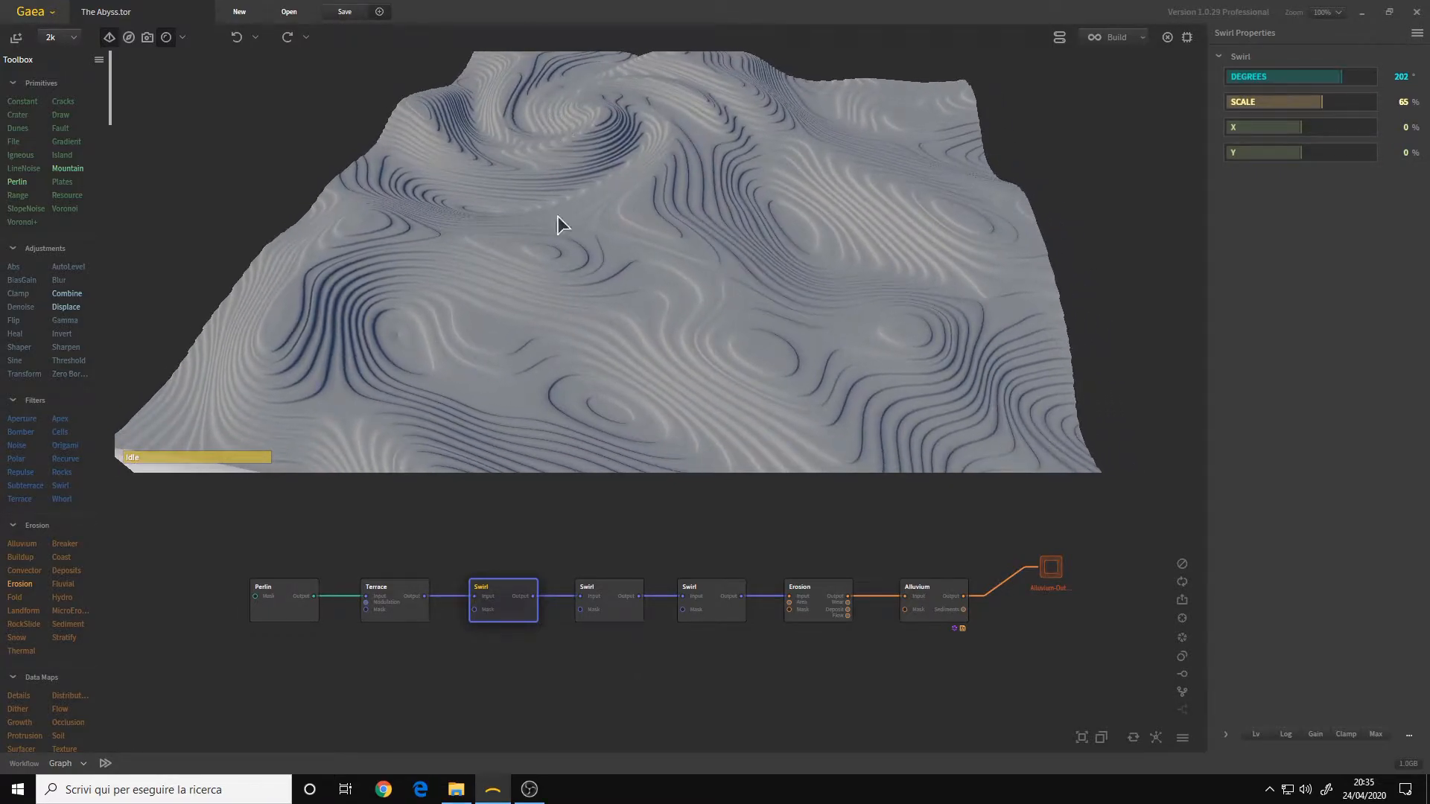
- Display the second and the third Swirl node in turn and examine the combined swirls on the terrain
{"action": "left_click", "coordinate": [607, 607]}
{"action": "left_click_drag", "start_coordinate": [693, 335], "coordinate": [671, 256]}
{"action": "left_click", "coordinate": [707, 617]}
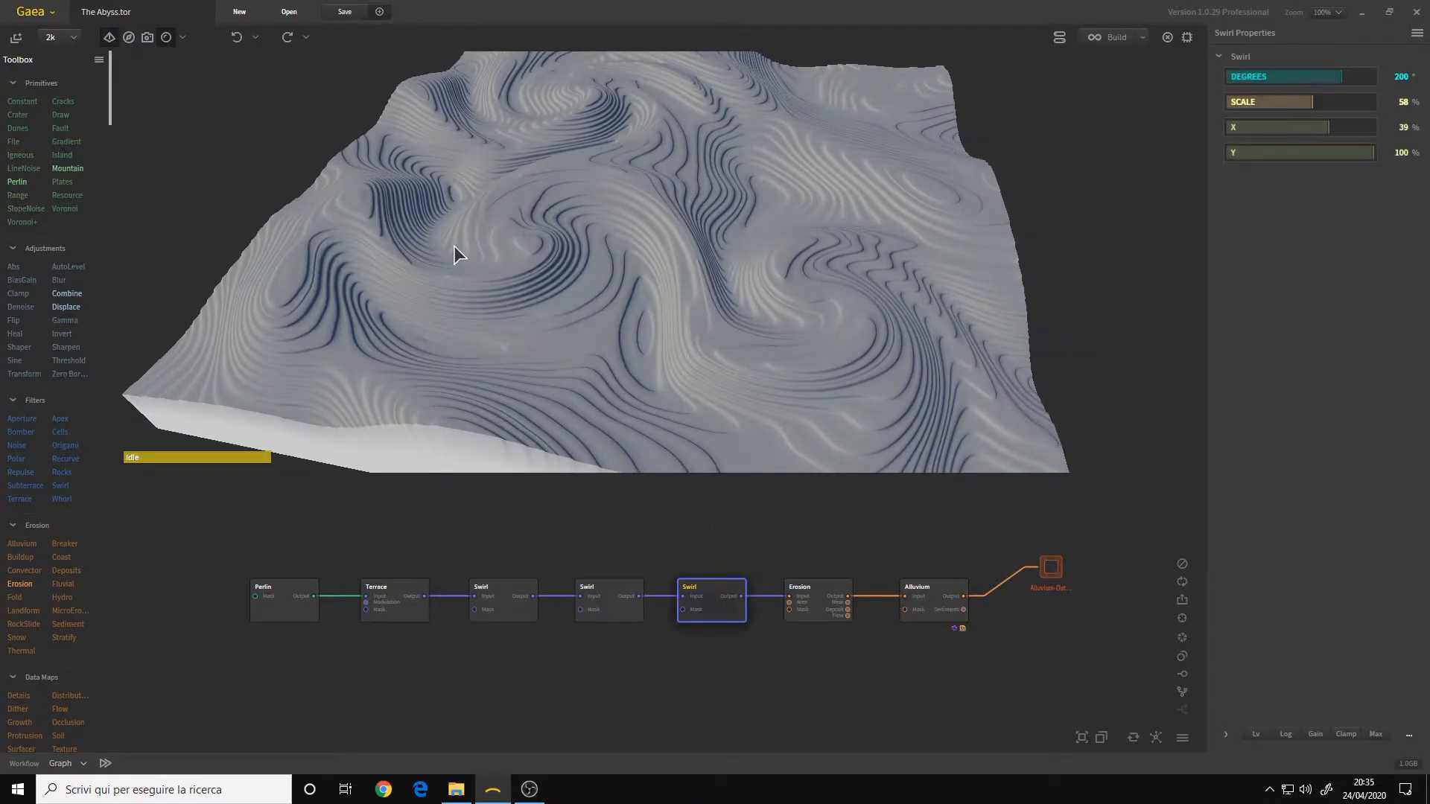
{"action": "left_click_drag", "start_coordinate": [475, 249], "coordinate": [590, 255]}
{"action": "scroll", "coordinate": [589, 275], "scroll_direction": "down", "scroll_amount": 3}
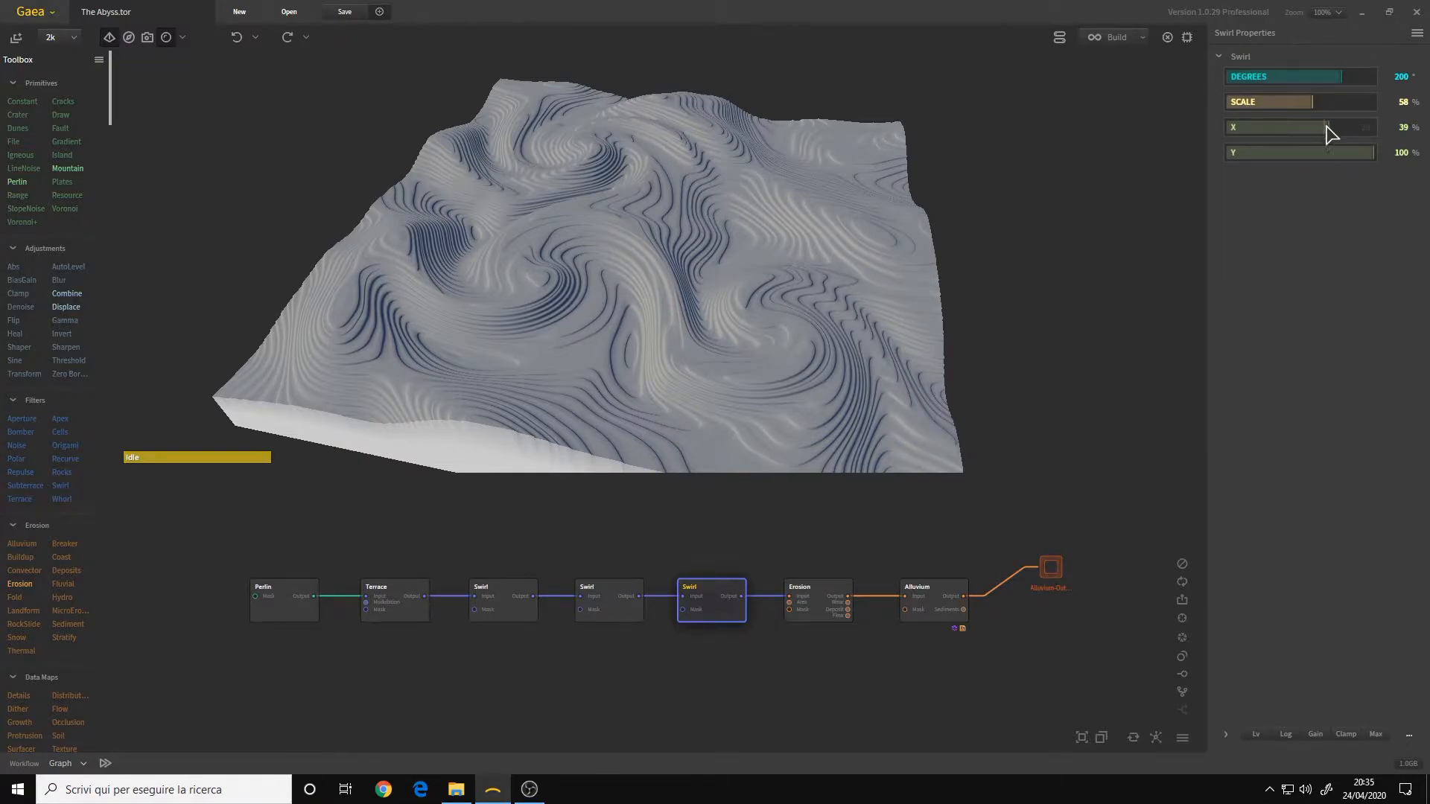
{"action": "left_click_drag", "start_coordinate": [753, 665], "coordinate": [613, 664]}
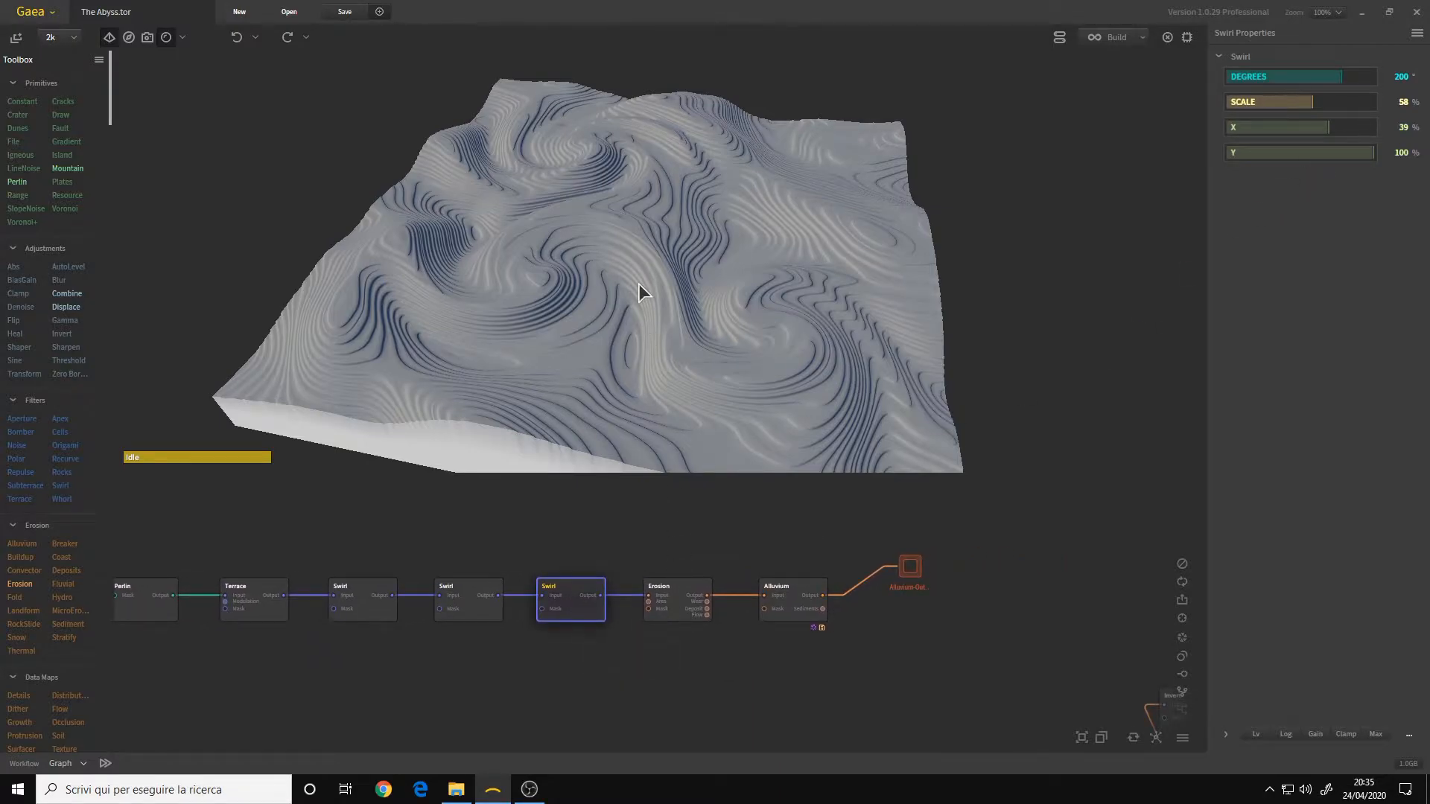
{"action": "scroll", "coordinate": [639, 284], "scroll_direction": "up", "scroll_amount": 5}
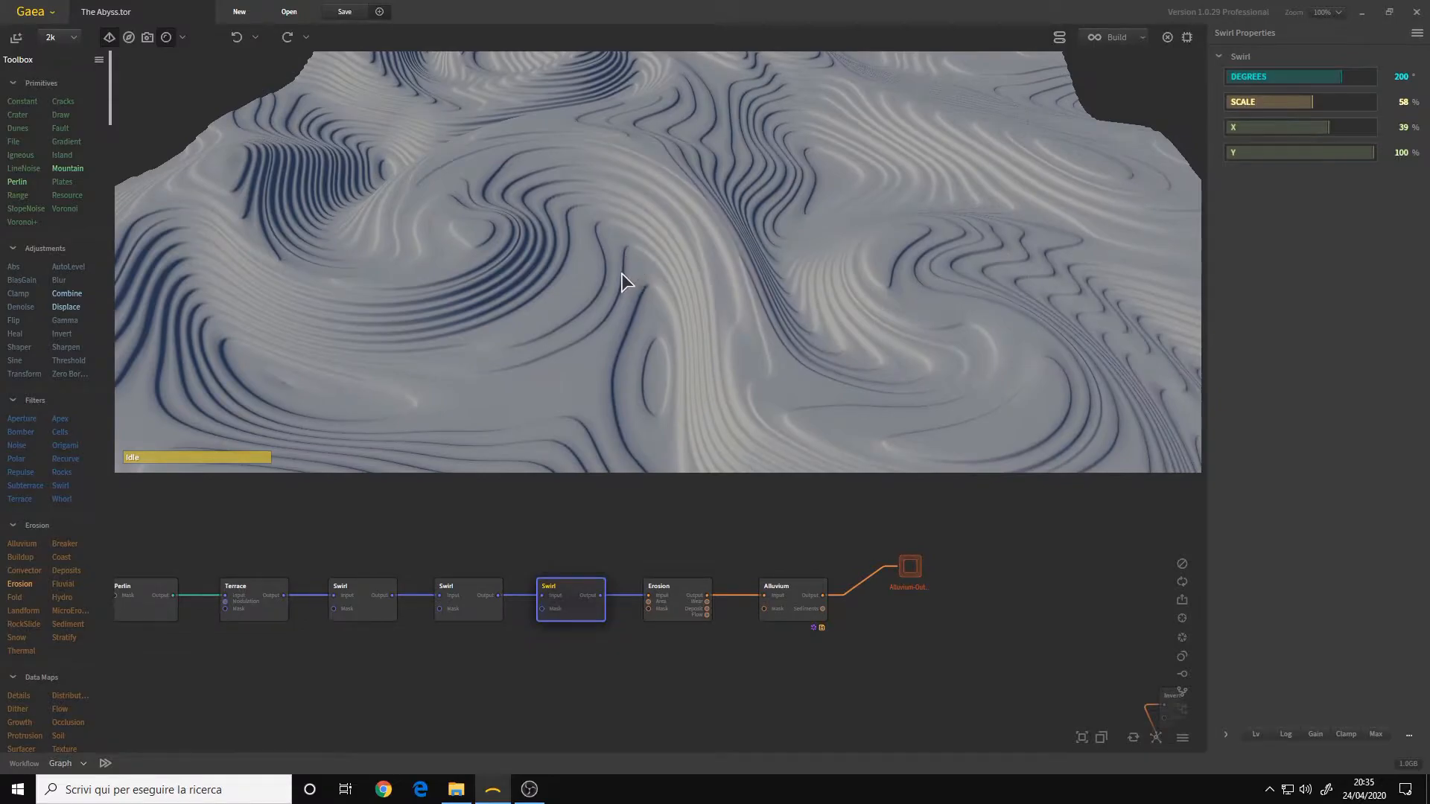
{"action": "left_click_drag", "start_coordinate": [629, 310], "coordinate": [632, 290]}
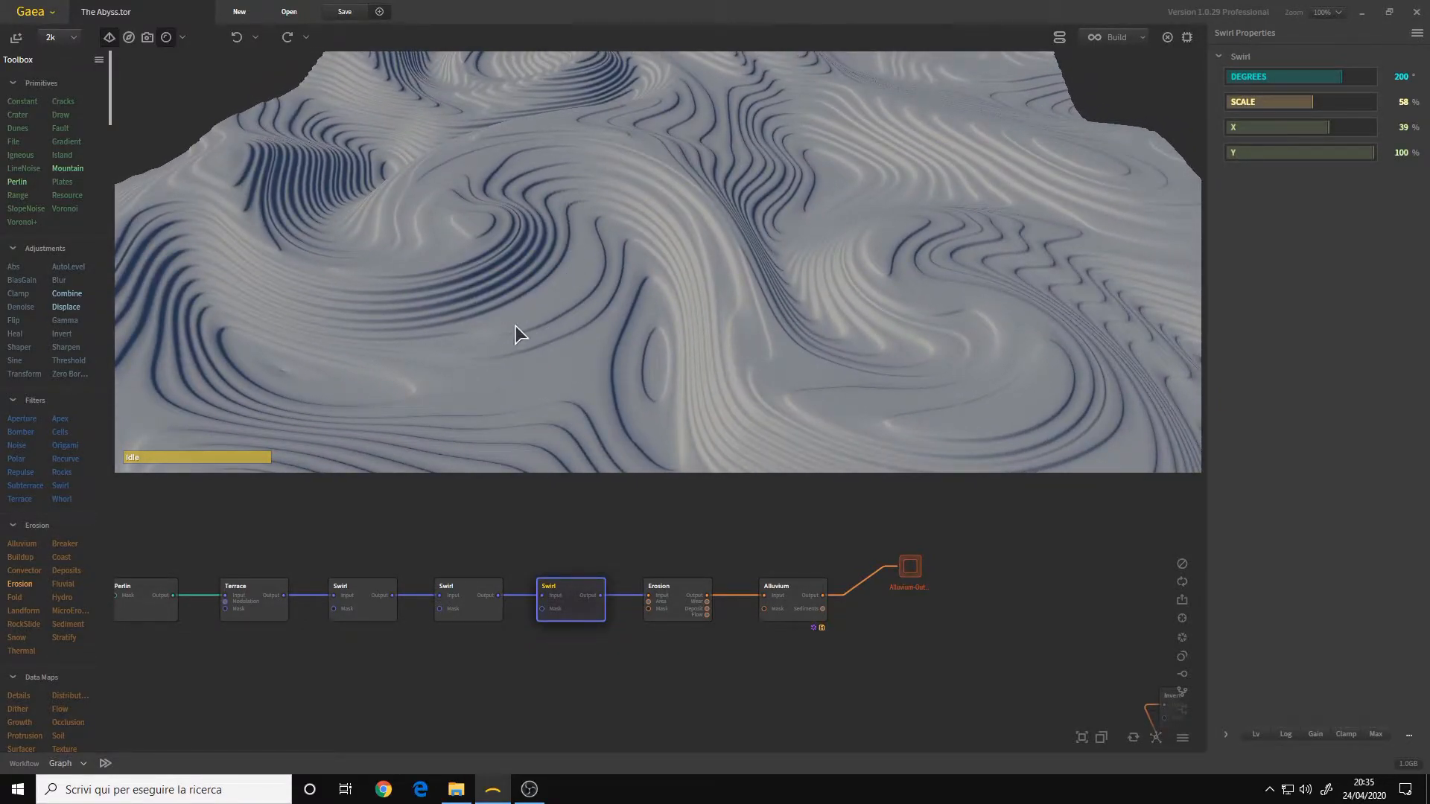
- Display the Erosion node's output and examine the eroded terrace edges and the erosion settings
{"action": "left_click", "coordinate": [677, 614]}
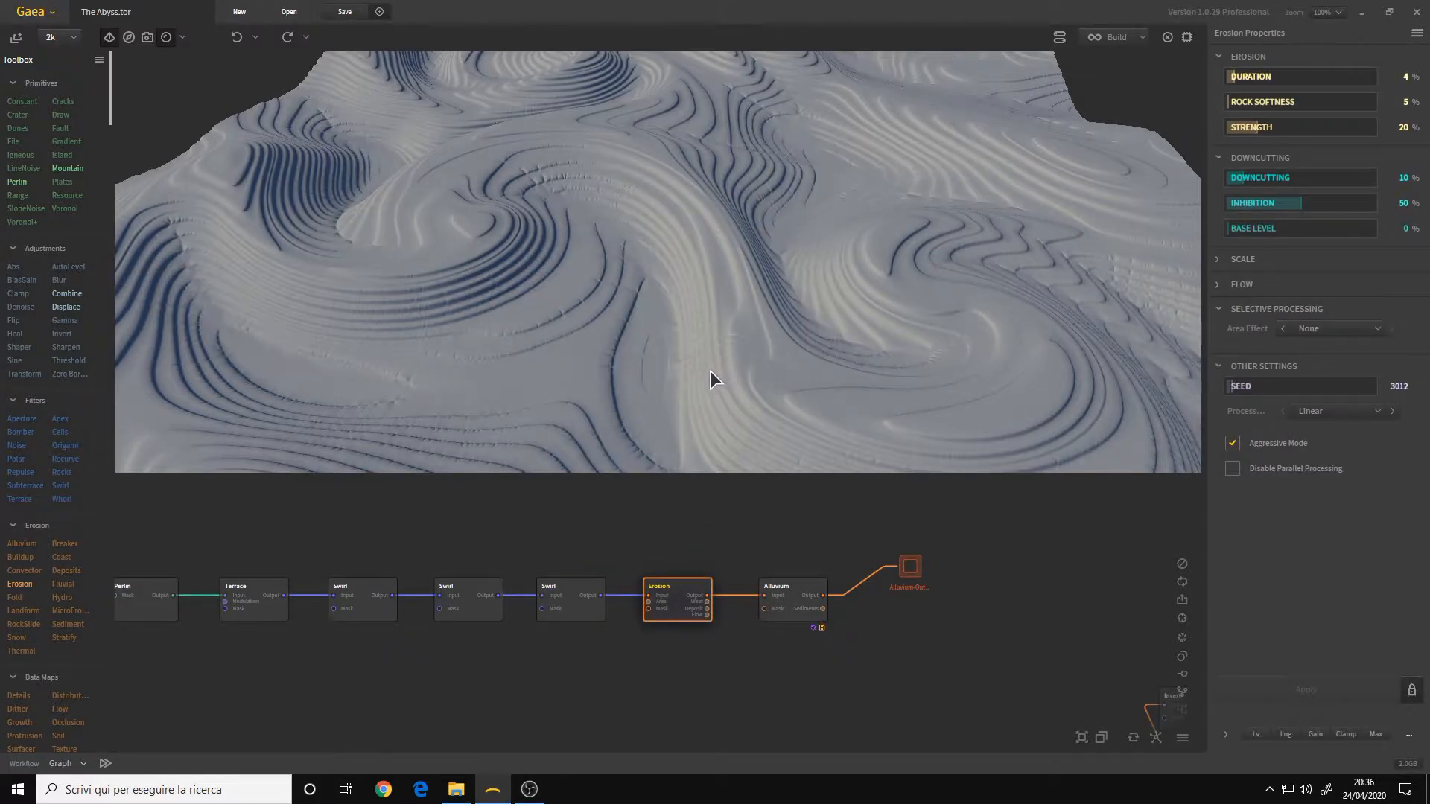
{"action": "left_click_drag", "start_coordinate": [600, 230], "coordinate": [658, 232]}
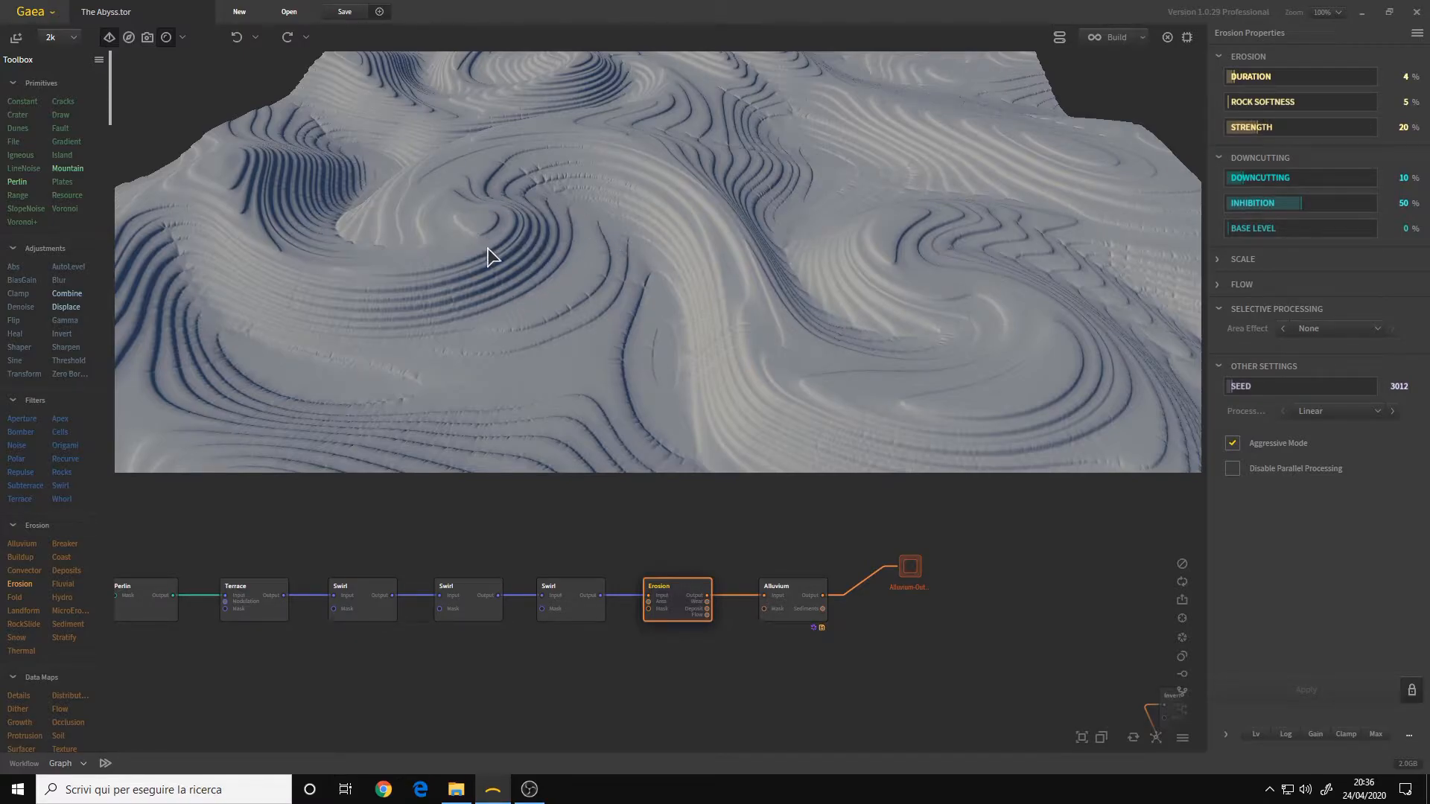
{"action": "mouse_move", "coordinate": [593, 275]}
{"action": "left_mouse_down"}
{"action": "mouse_move", "coordinate": [611, 280]}
{"action": "mouse_move", "coordinate": [597, 268]}
{"action": "left_mouse_up"}
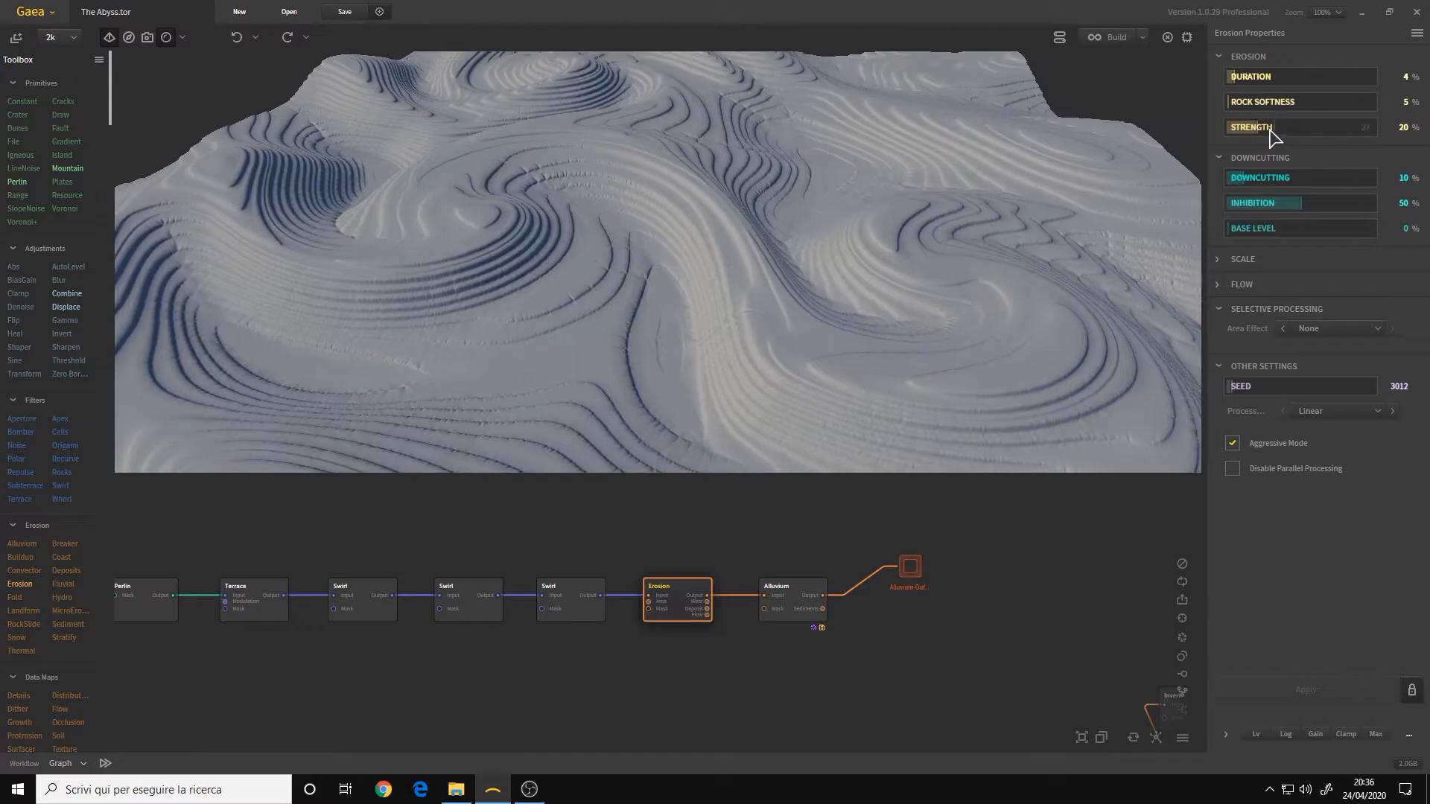
{"action": "left_click_drag", "start_coordinate": [544, 216], "coordinate": [608, 227]}
{"action": "scroll", "coordinate": [610, 229], "scroll_direction": "up", "scroll_amount": 5}
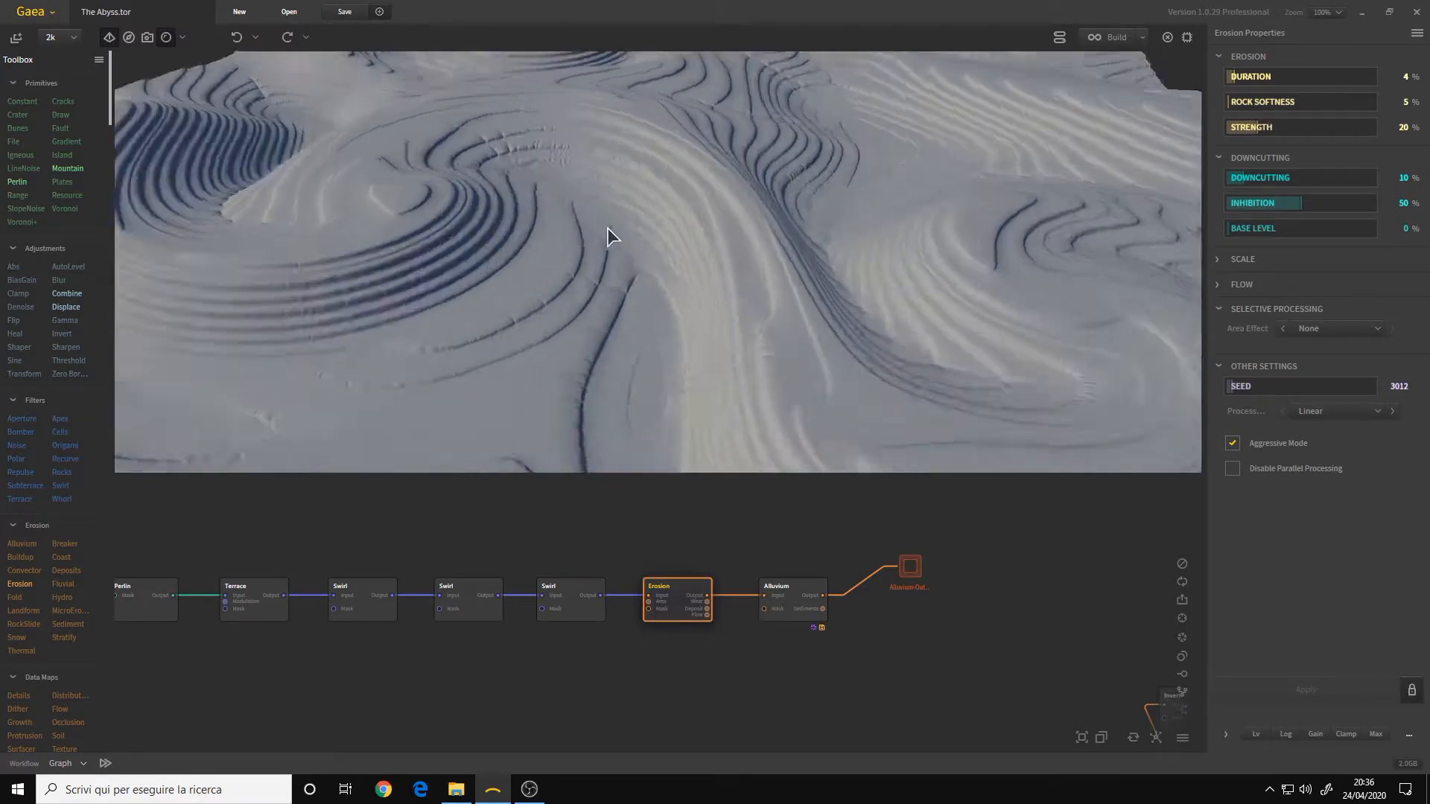
{"action": "scroll", "coordinate": [620, 236], "scroll_direction": "down", "scroll_amount": 5}
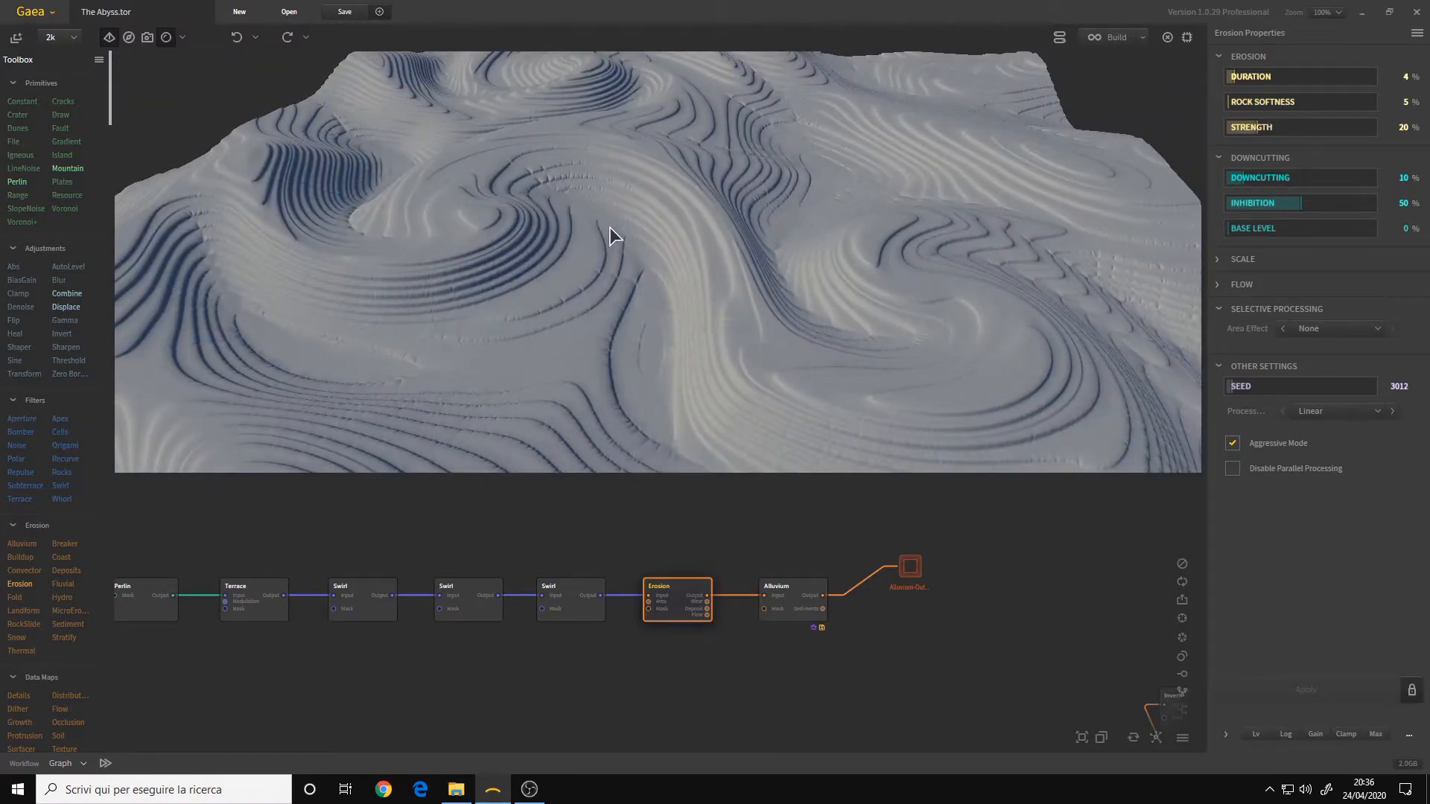
{"action": "scroll", "coordinate": [618, 227], "scroll_direction": "down", "scroll_amount": 3}
{"action": "scroll", "coordinate": [618, 227], "scroll_direction": "up", "scroll_amount": 3}
{"action": "mouse_move", "coordinate": [618, 228]}
{"action": "left_mouse_down"}
{"action": "mouse_move", "coordinate": [626, 240]}
{"action": "mouse_move", "coordinate": [664, 204]}
{"action": "mouse_move", "coordinate": [627, 234]}
{"action": "left_mouse_up"}
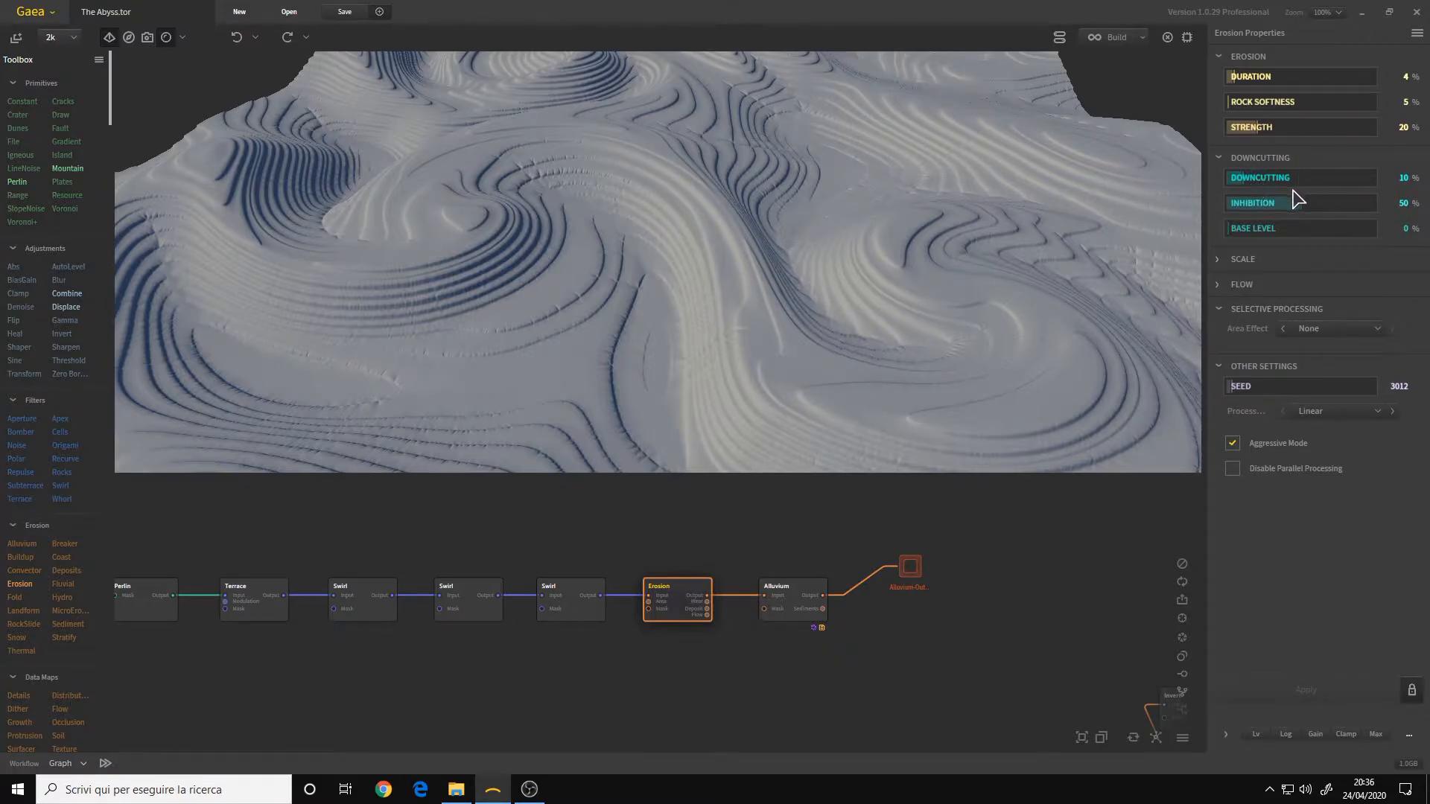
- Display the Alluvium node's output and settings and examine the sediment on the terrain up close
{"action": "middle_click_drag", "start_coordinate": [758, 675], "coordinate": [654, 660]}
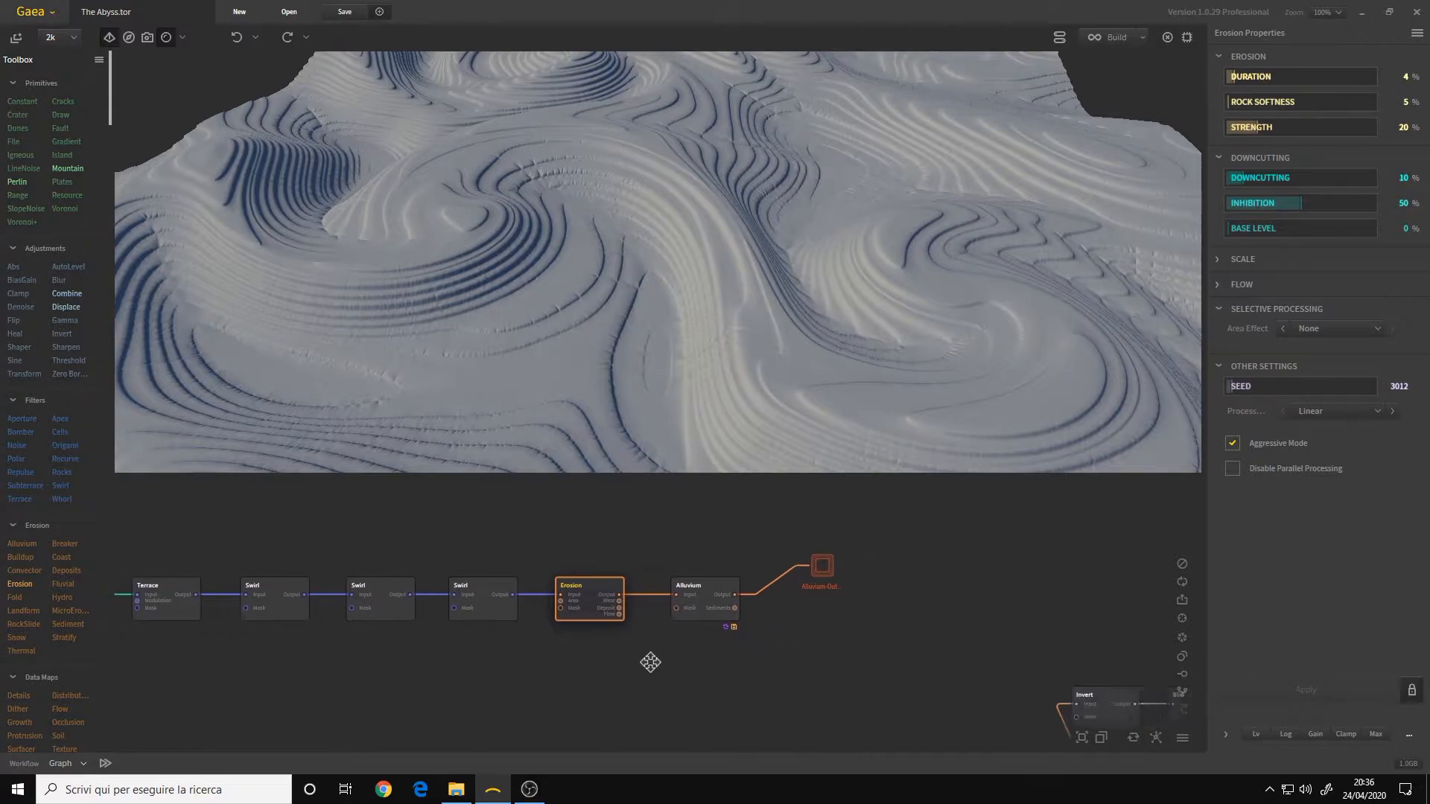
{"action": "left_click", "coordinate": [686, 616]}
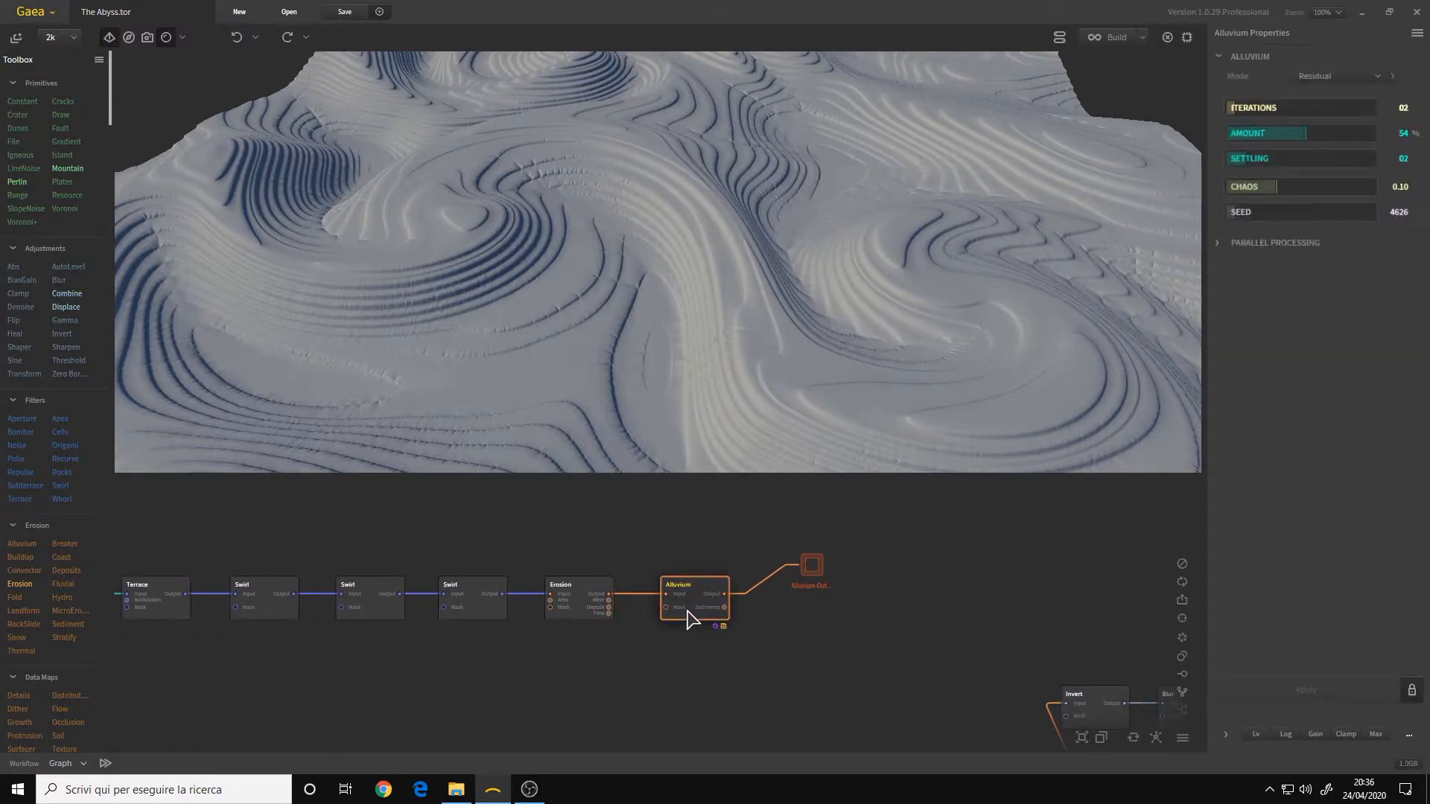
{"action": "scroll", "coordinate": [676, 249], "scroll_direction": "up", "scroll_amount": 3}
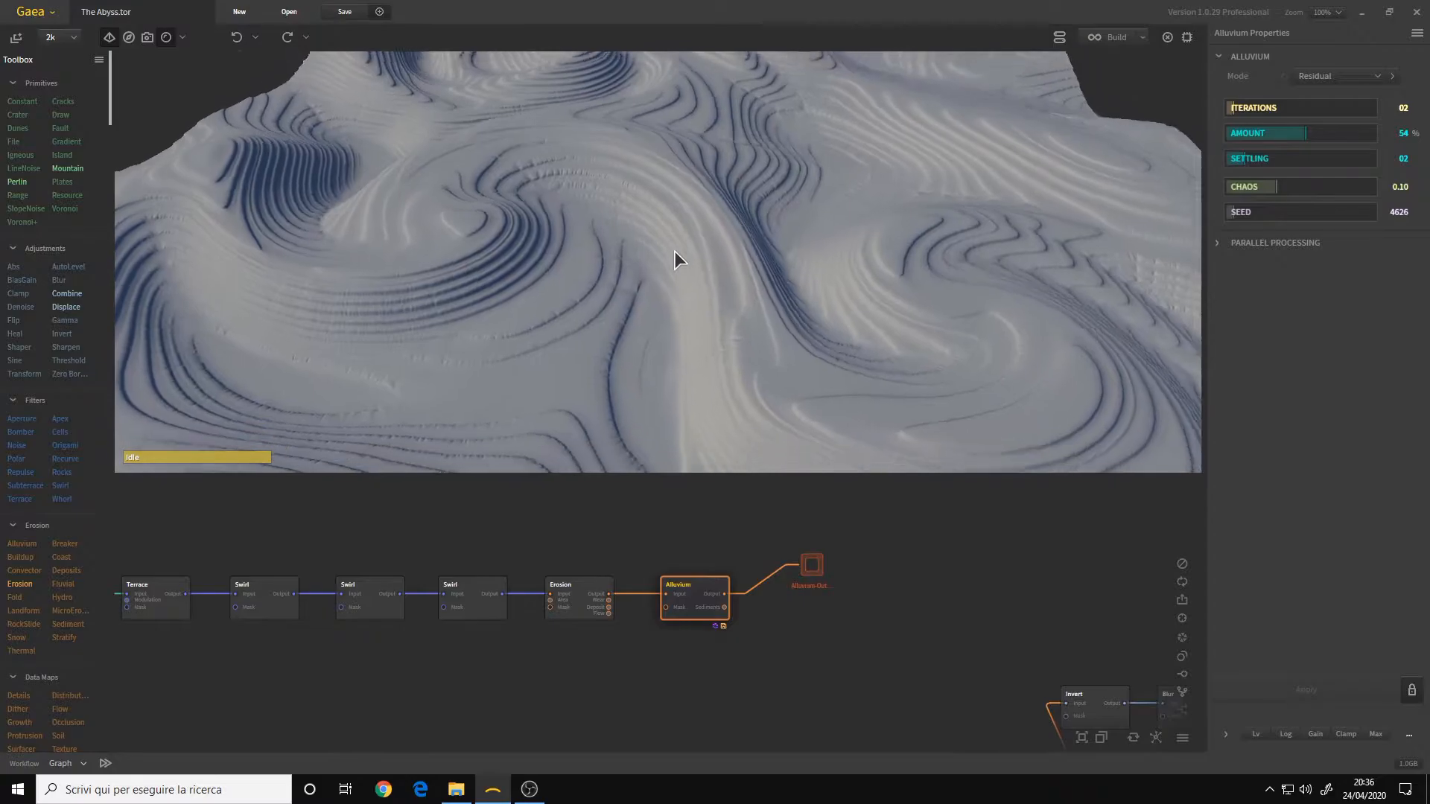
{"action": "scroll", "coordinate": [677, 256], "scroll_direction": "up", "scroll_amount": 3}
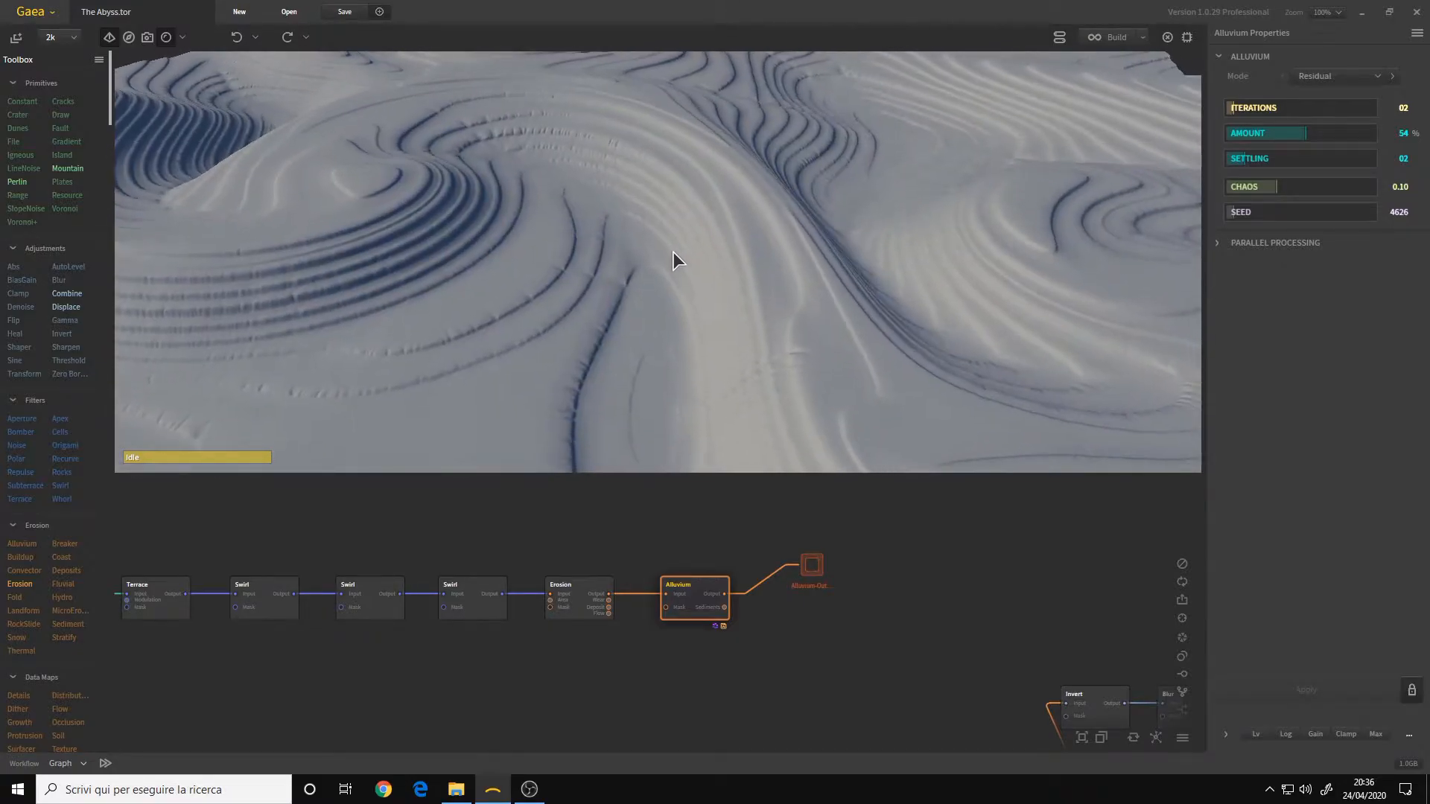
{"action": "scroll", "coordinate": [673, 256], "scroll_direction": "down", "scroll_amount": 2}
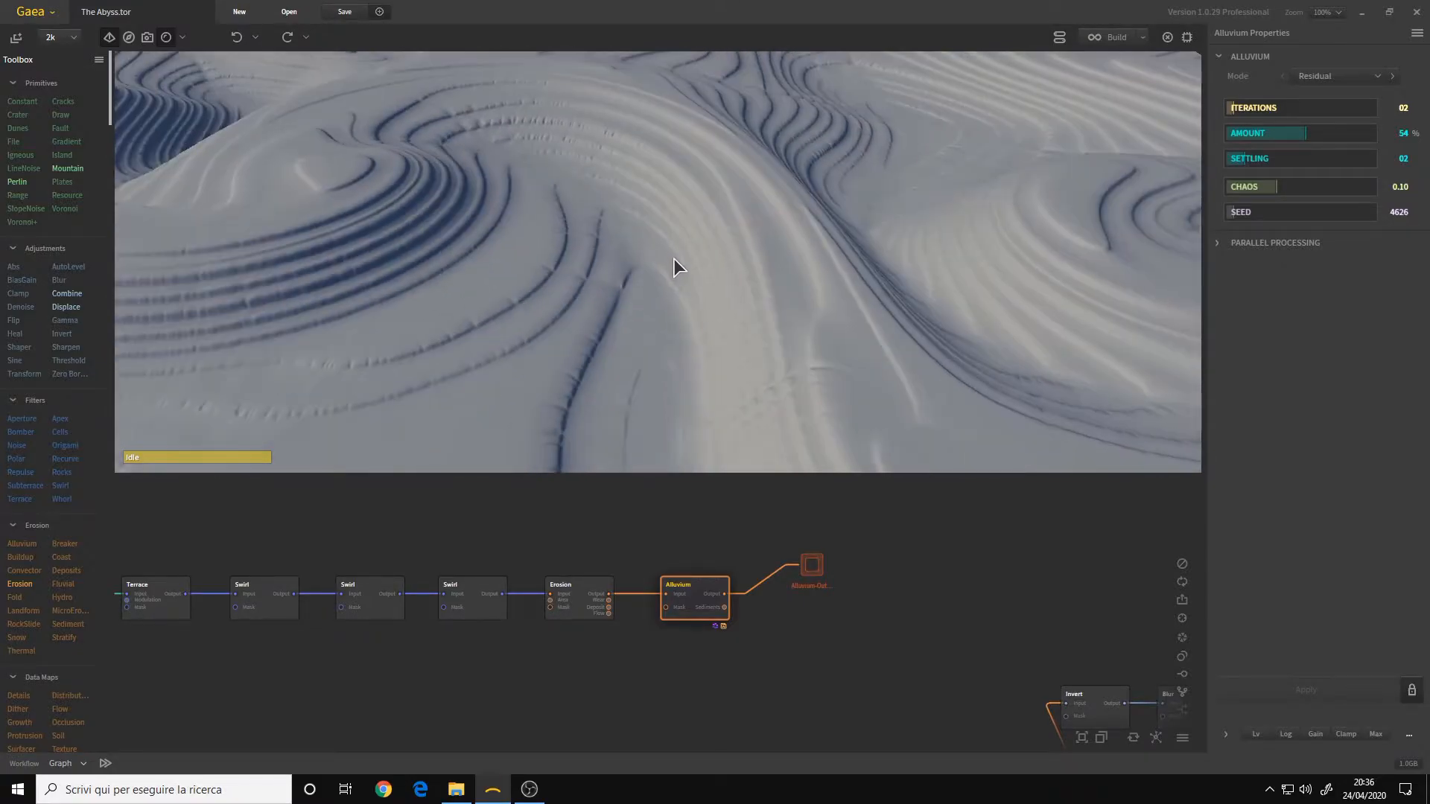
- Compare the Erosion node's terrain with the Alluvium node's result, ending with the whole Alluvium terrain in view
{"action": "left_click", "coordinate": [584, 609]}
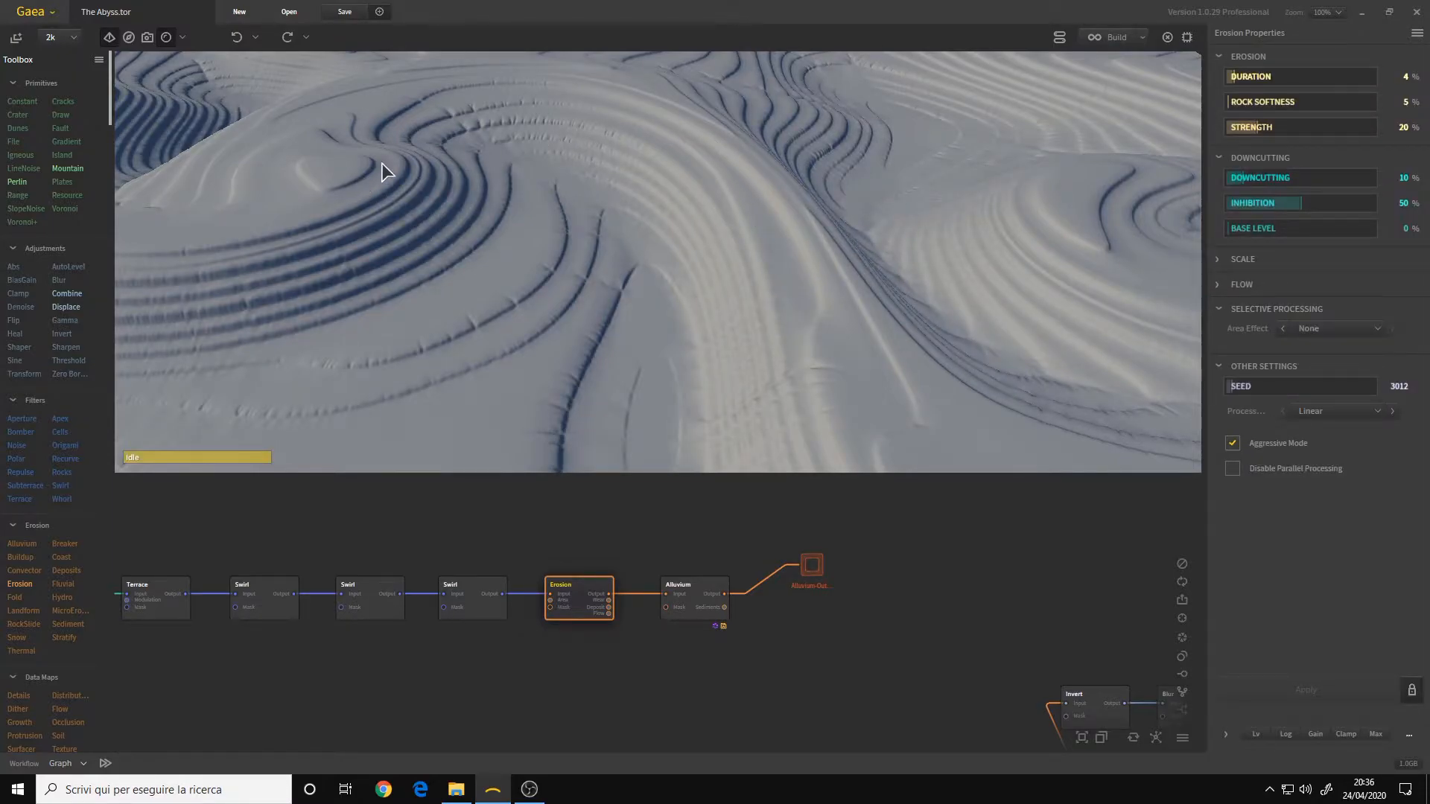
{"action": "left_click", "coordinate": [693, 609]}
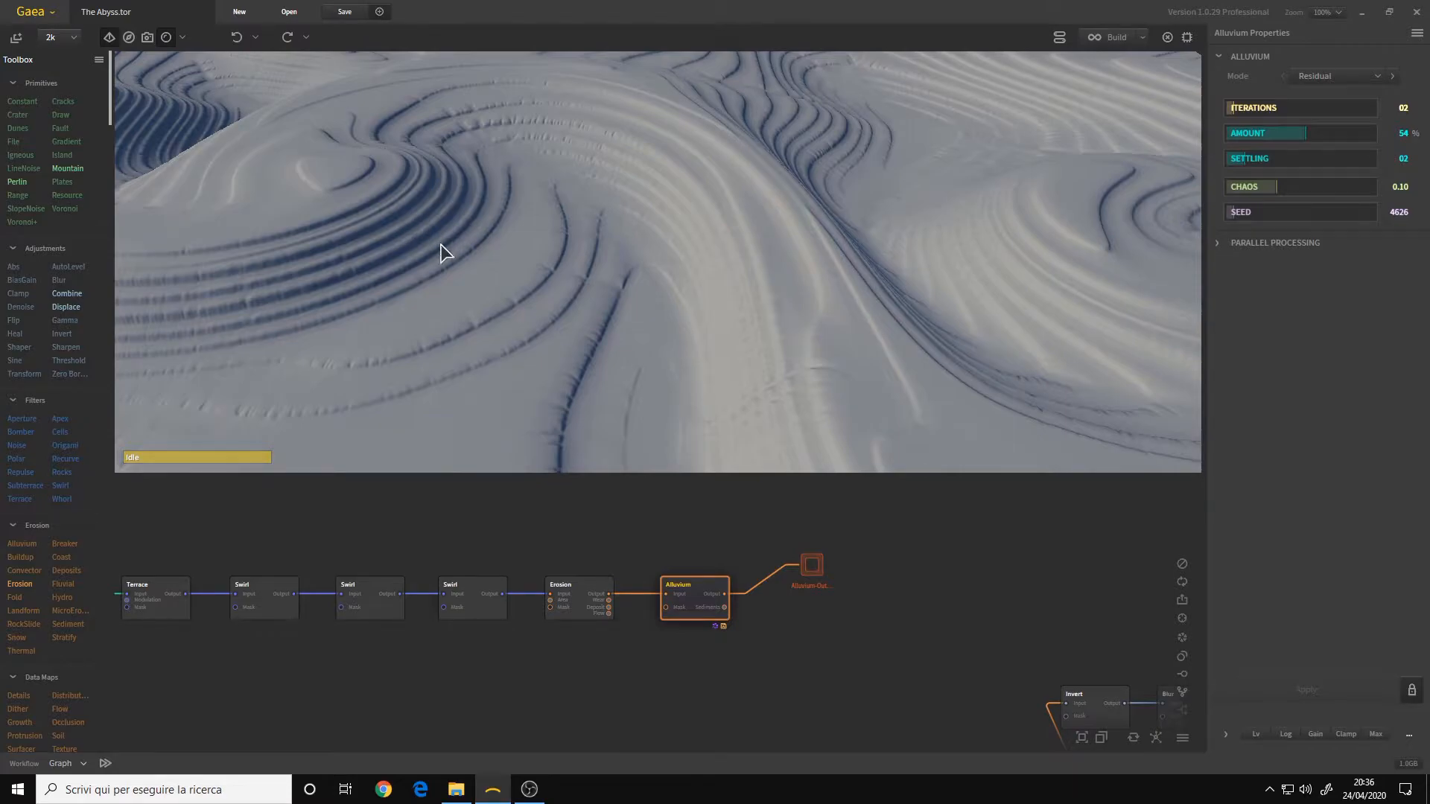
{"action": "scroll", "coordinate": [701, 288], "scroll_direction": "down", "scroll_amount": 5}
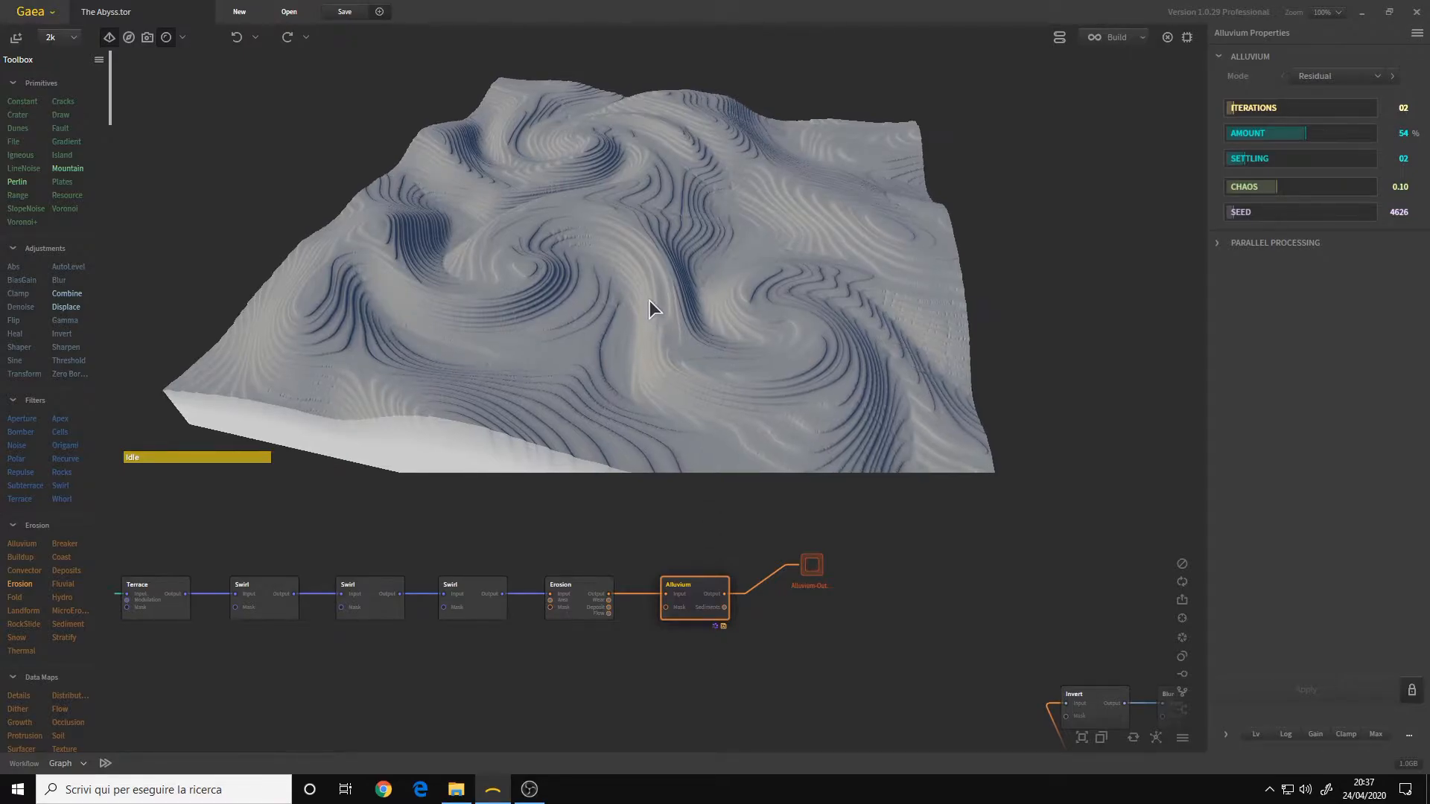
- Display the first Soil node on the Alluvium portal's branch and examine its output over the terrain's swirls
{"action": "scroll", "coordinate": [649, 299], "scroll_direction": "down", "scroll_amount": 1}
{"action": "left_click_drag", "start_coordinate": [889, 670], "coordinate": [717, 525]}
{"action": "left_click_drag", "start_coordinate": [668, 618], "coordinate": [451, 502]}
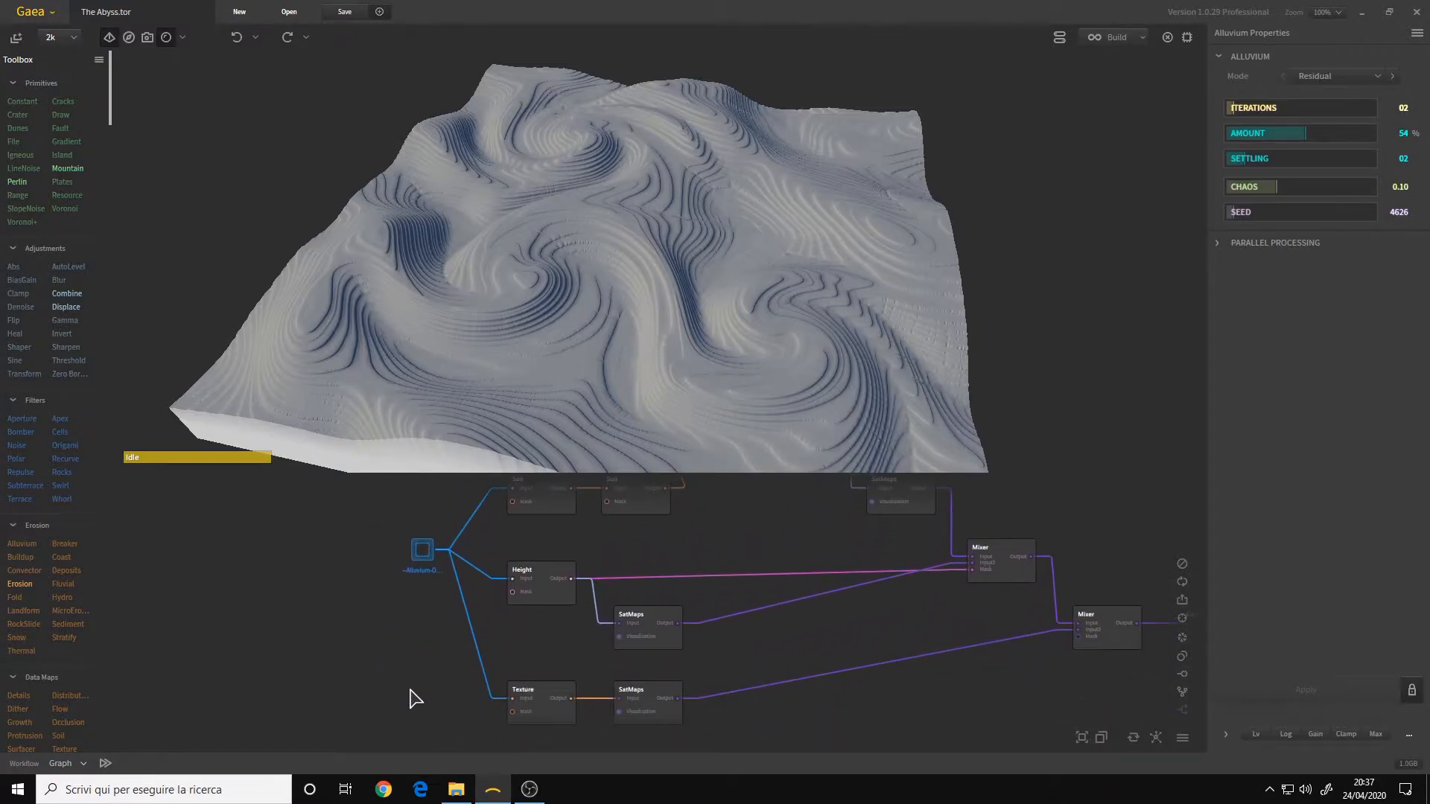
{"action": "left_click_drag", "start_coordinate": [415, 574], "coordinate": [347, 681]}
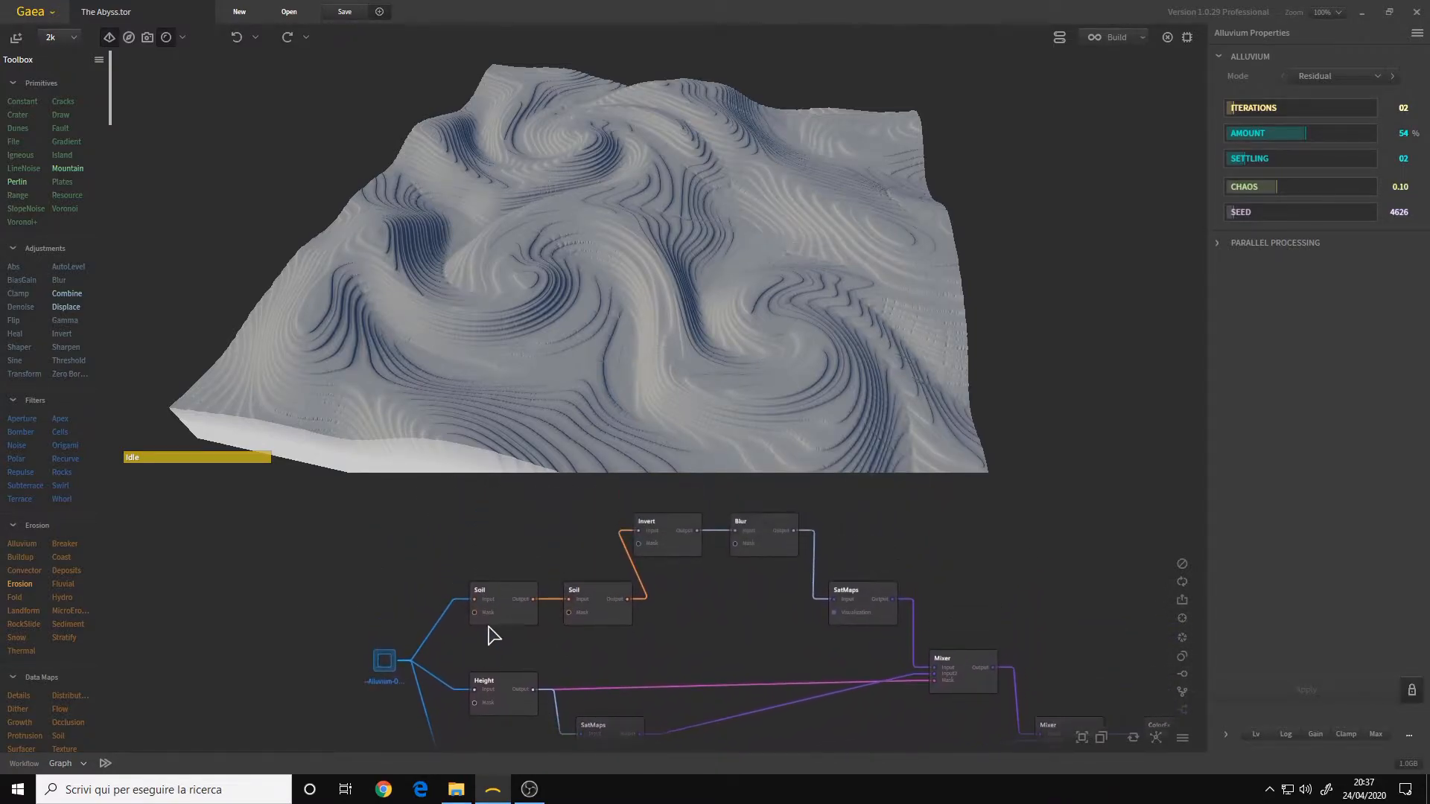
{"action": "left_click", "coordinate": [512, 624]}
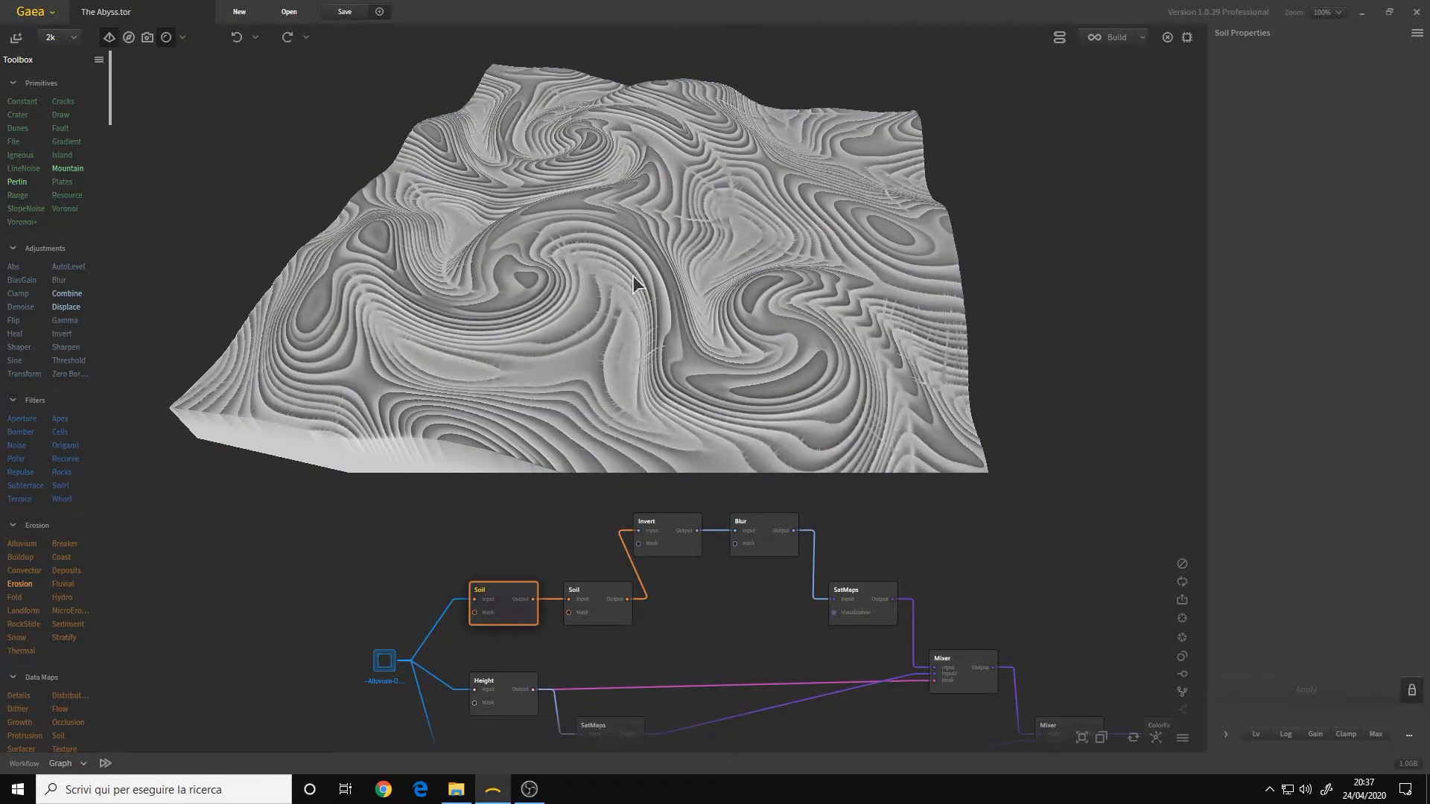
{"action": "scroll", "coordinate": [645, 292], "scroll_direction": "up", "scroll_amount": 3}
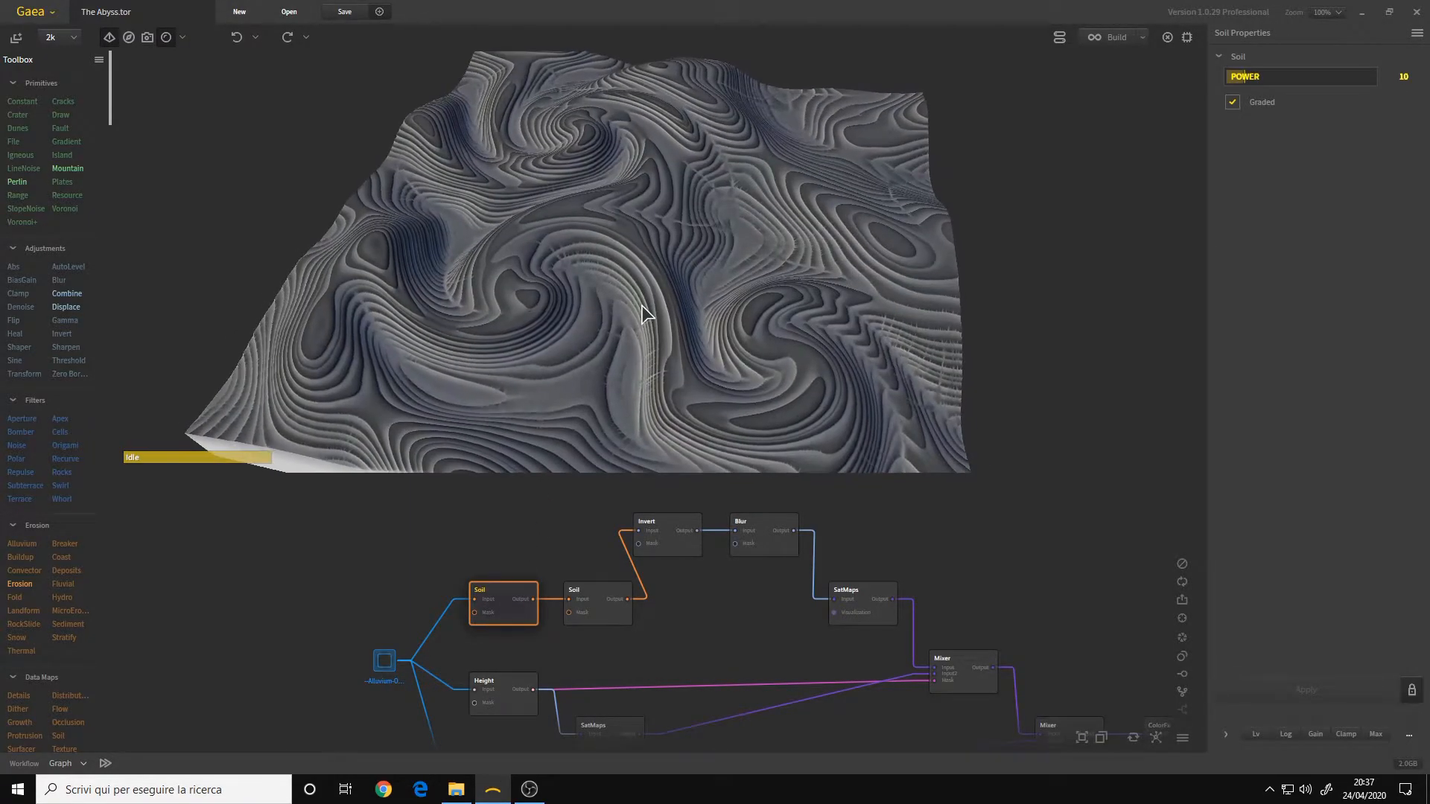
{"action": "scroll", "coordinate": [645, 291], "scroll_direction": "up", "scroll_amount": 4}
{"action": "scroll", "coordinate": [640, 284], "scroll_direction": "down", "scroll_amount": 4}
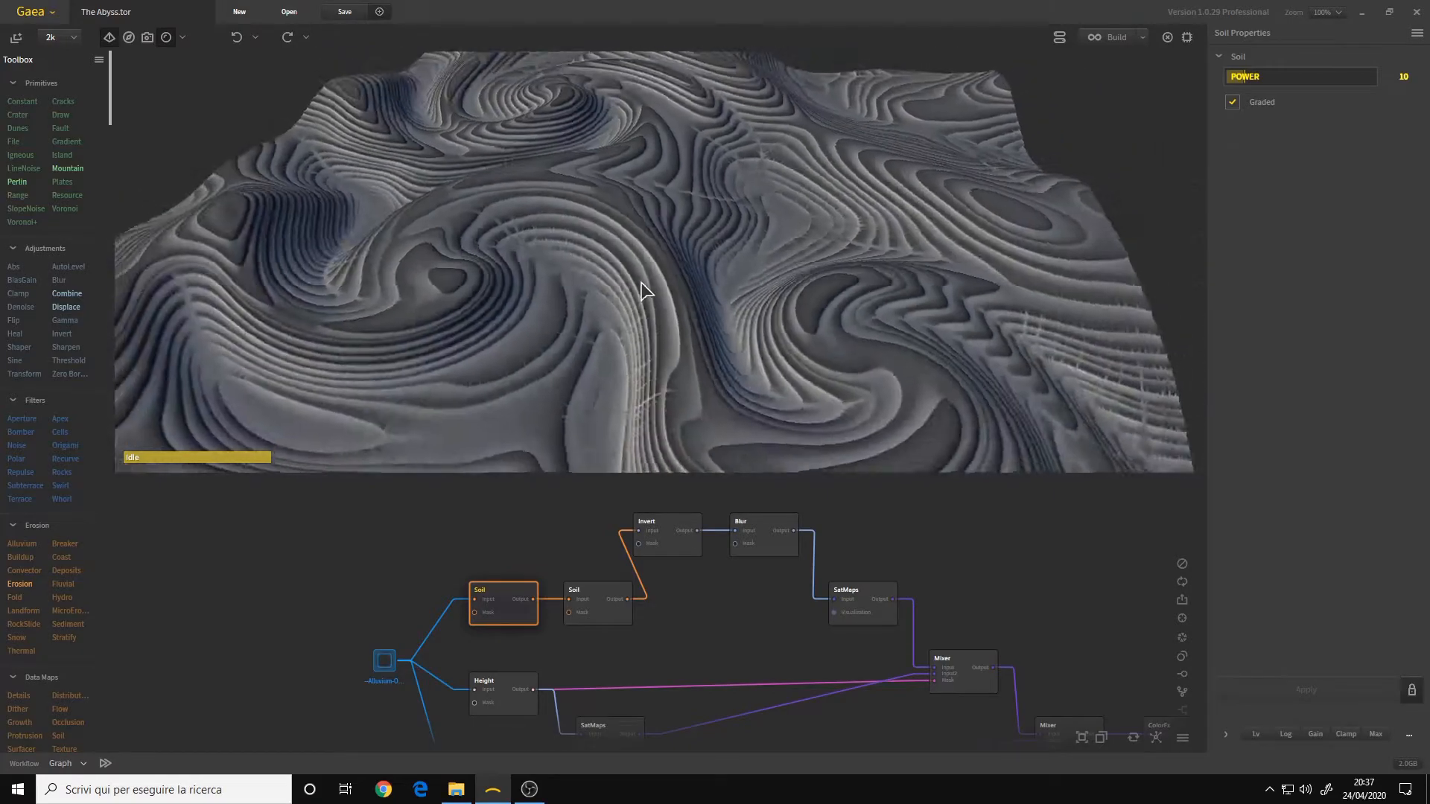
{"action": "scroll", "coordinate": [642, 288], "scroll_direction": "up", "scroll_amount": 4}
{"action": "scroll", "coordinate": [643, 288], "scroll_direction": "down", "scroll_amount": 3}
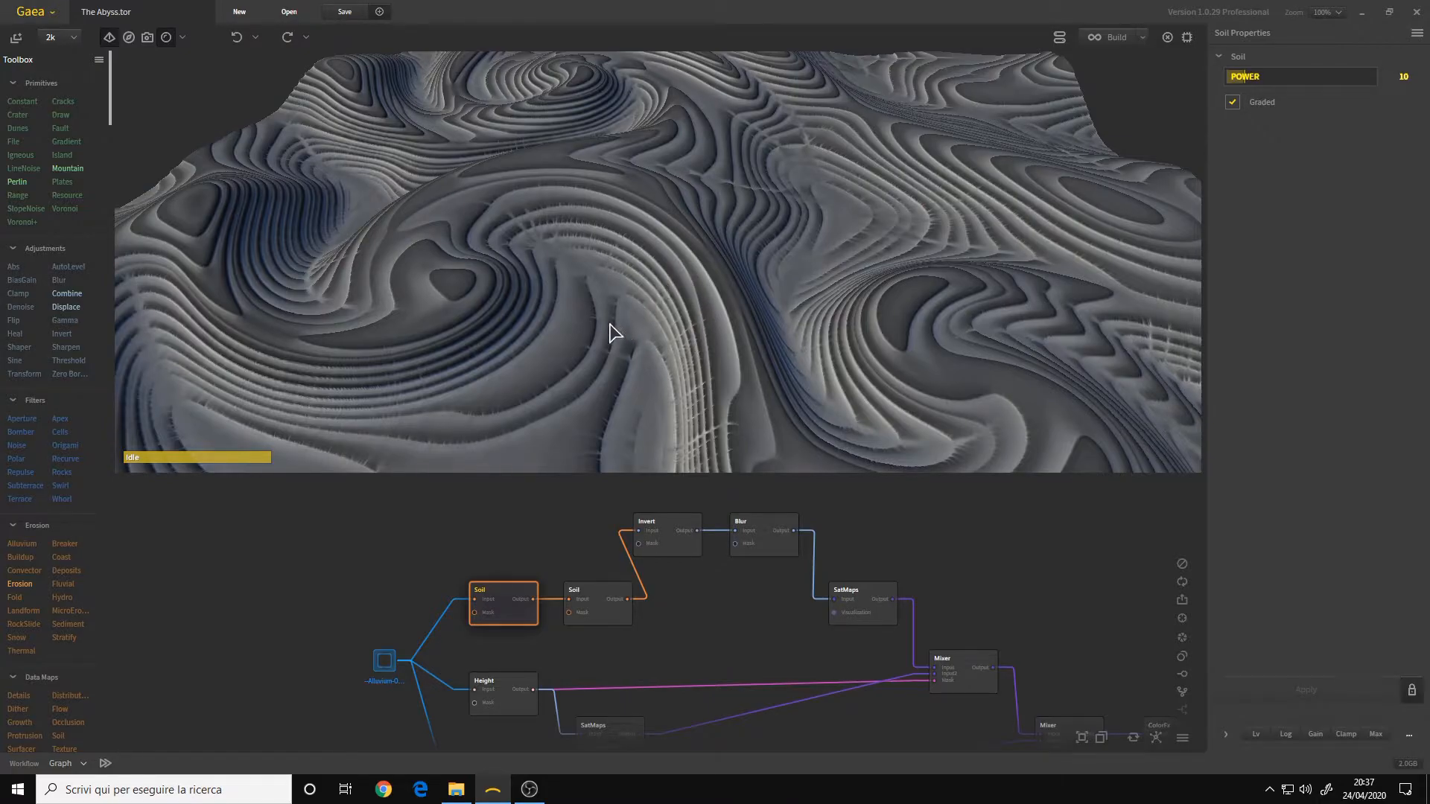
- Inspect the fine ridge details of the first Soil mask up close and across the whole terrain
{"action": "left_click_drag", "start_coordinate": [602, 322], "coordinate": [599, 306]}
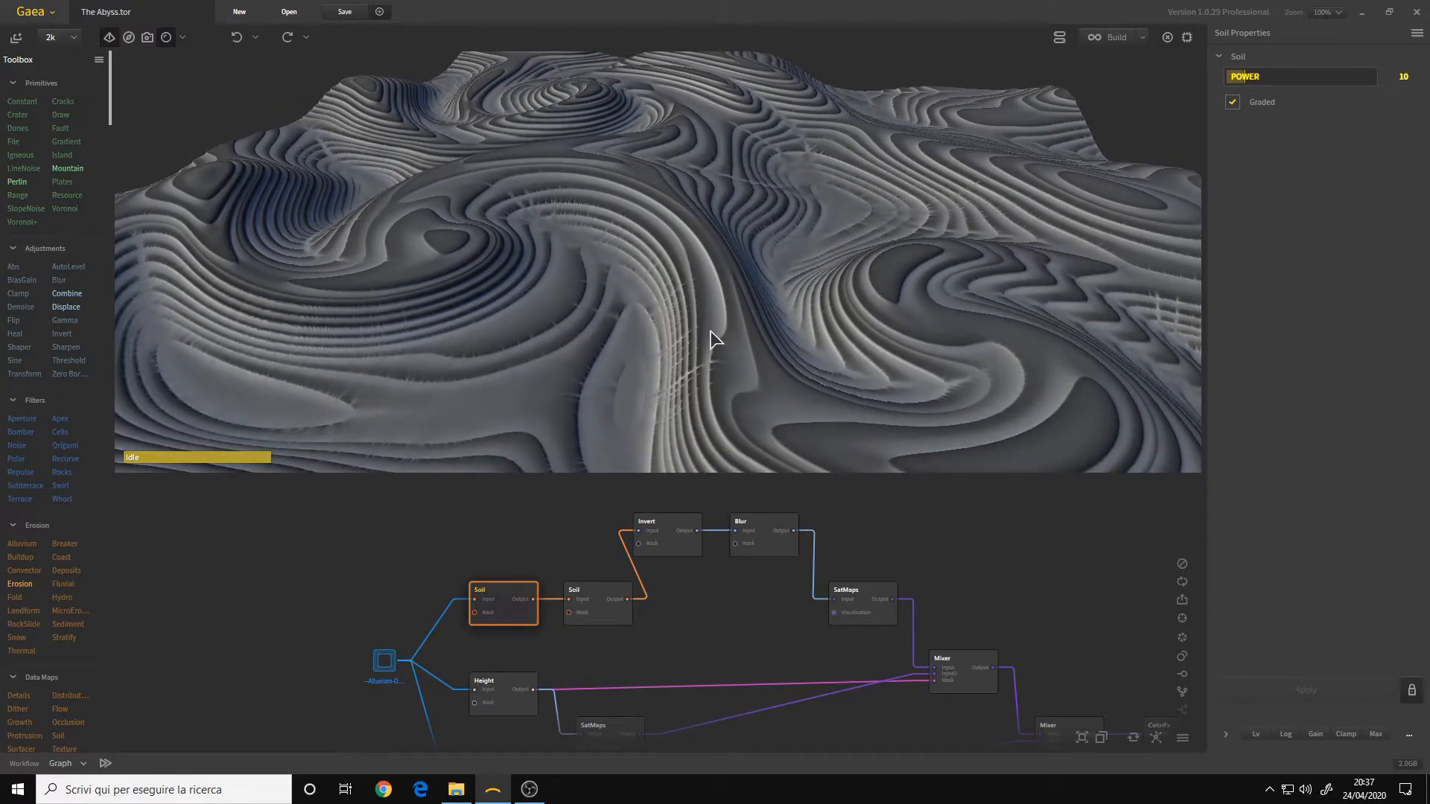
{"action": "scroll", "coordinate": [668, 314], "scroll_direction": "up", "scroll_amount": 5}
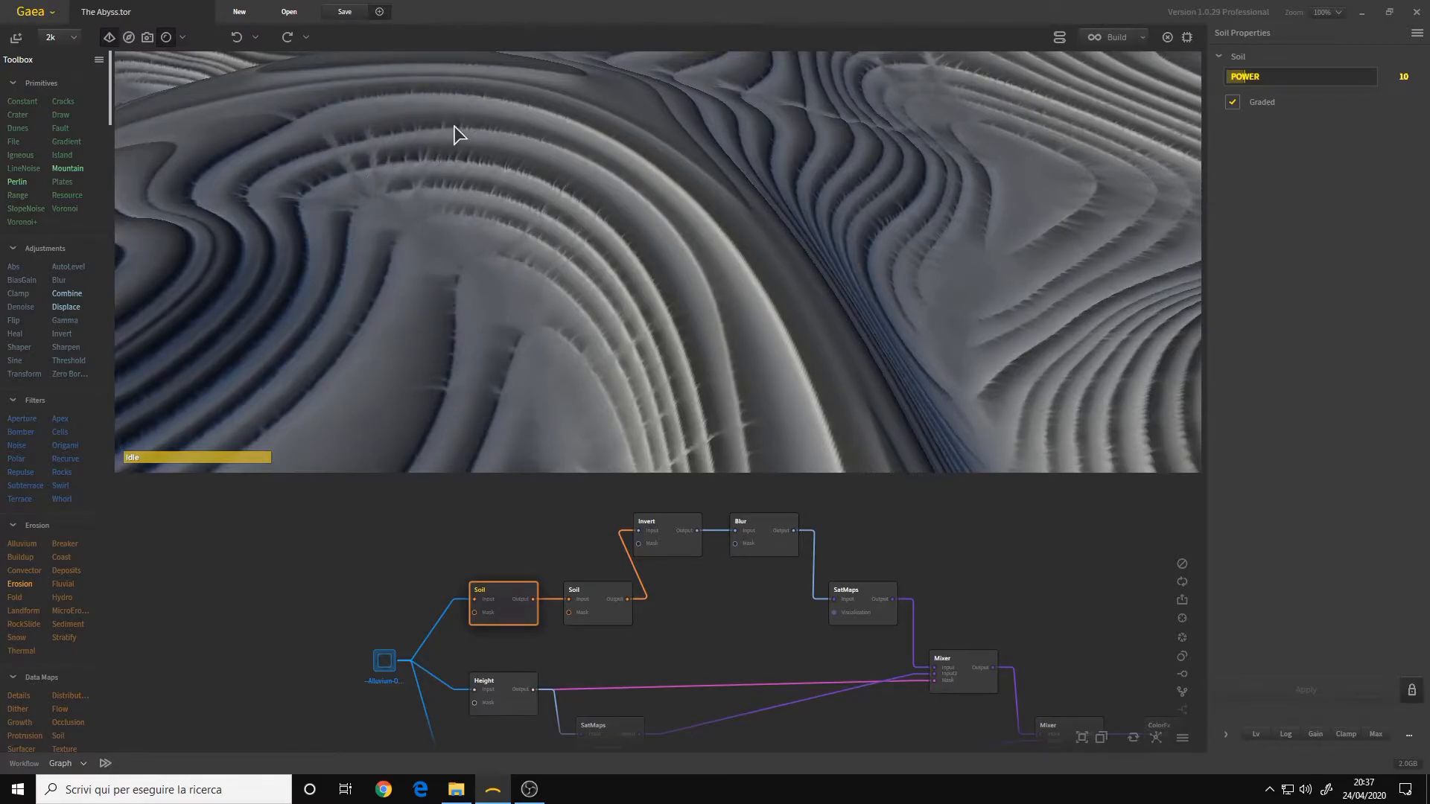
{"action": "scroll", "coordinate": [646, 325], "scroll_direction": "down", "scroll_amount": 1}
{"action": "scroll", "coordinate": [669, 279], "scroll_direction": "down", "scroll_amount": 3}
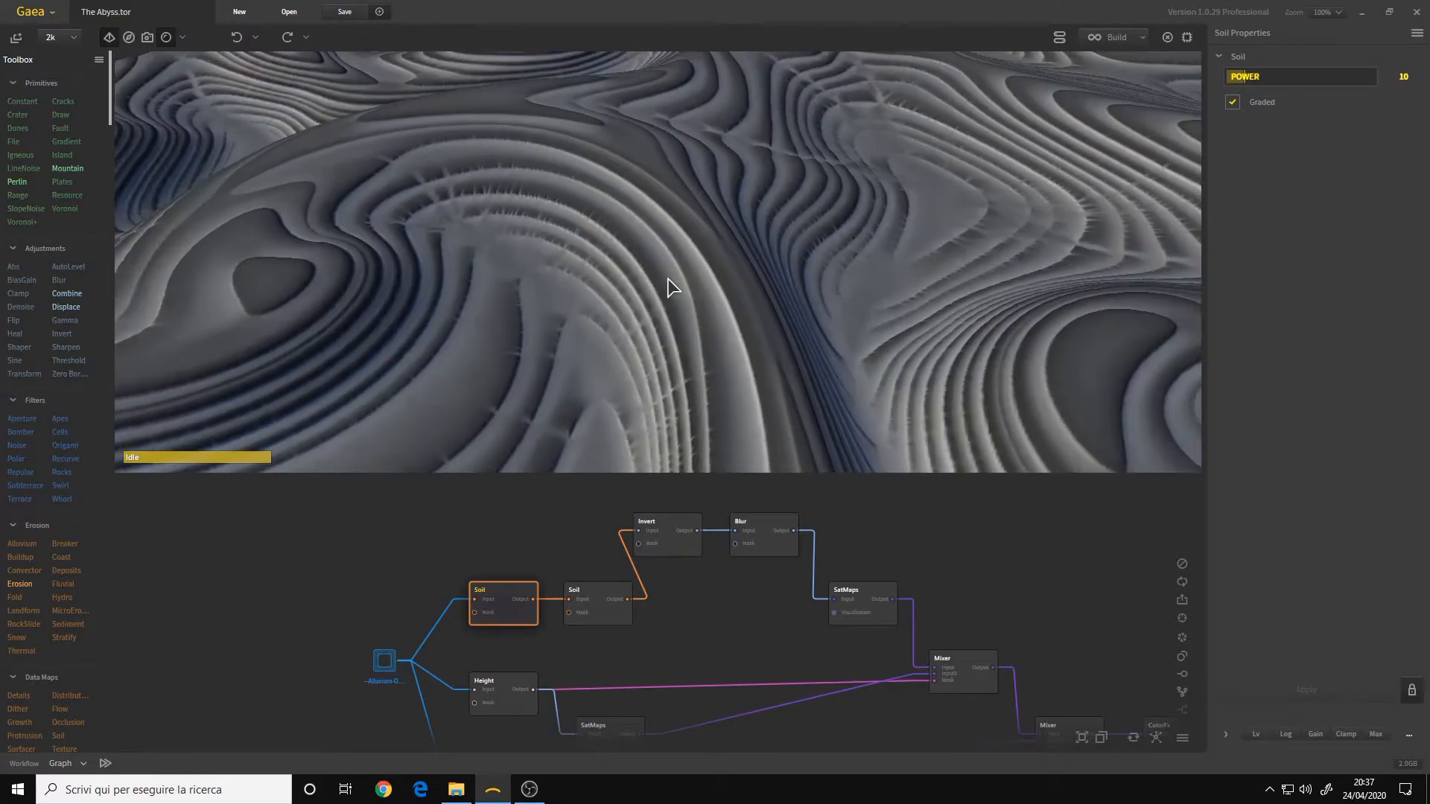
{"action": "scroll", "coordinate": [669, 287], "scroll_direction": "down", "scroll_amount": 3}
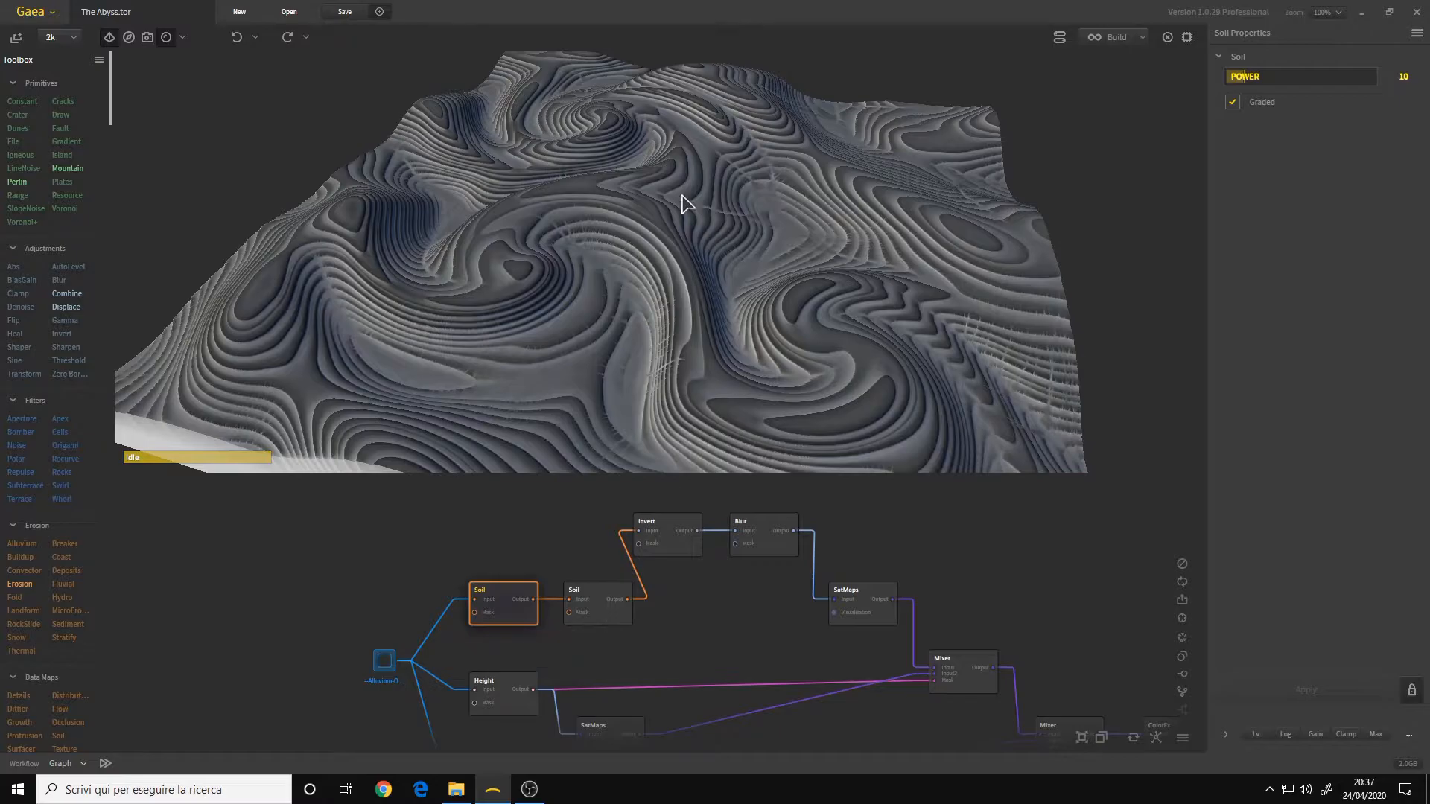
{"action": "scroll", "coordinate": [593, 309], "scroll_direction": "up", "scroll_amount": 2}
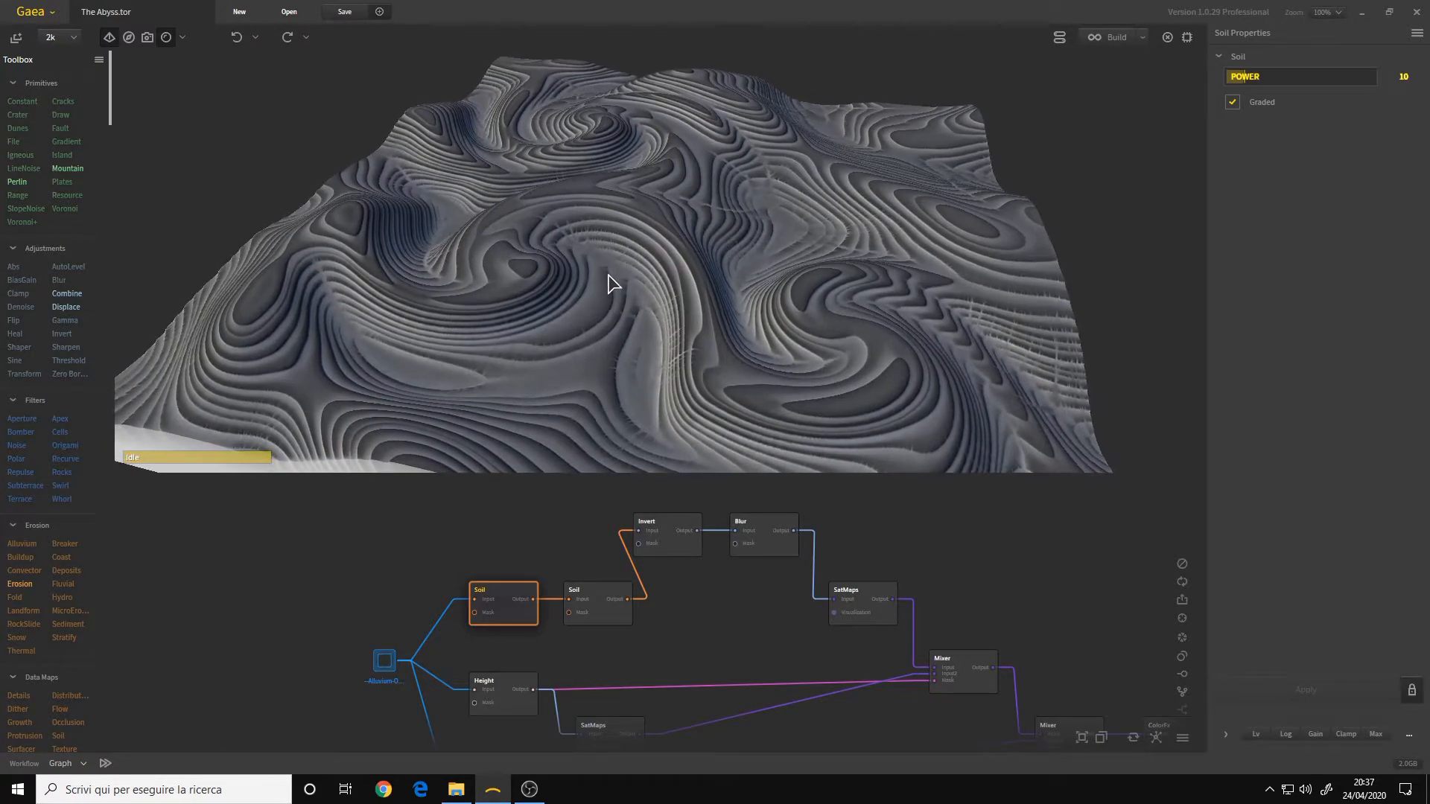
- Display the second Soil node's output and settings and examine its pattern up close and from a distance
{"action": "left_click", "coordinate": [605, 615]}
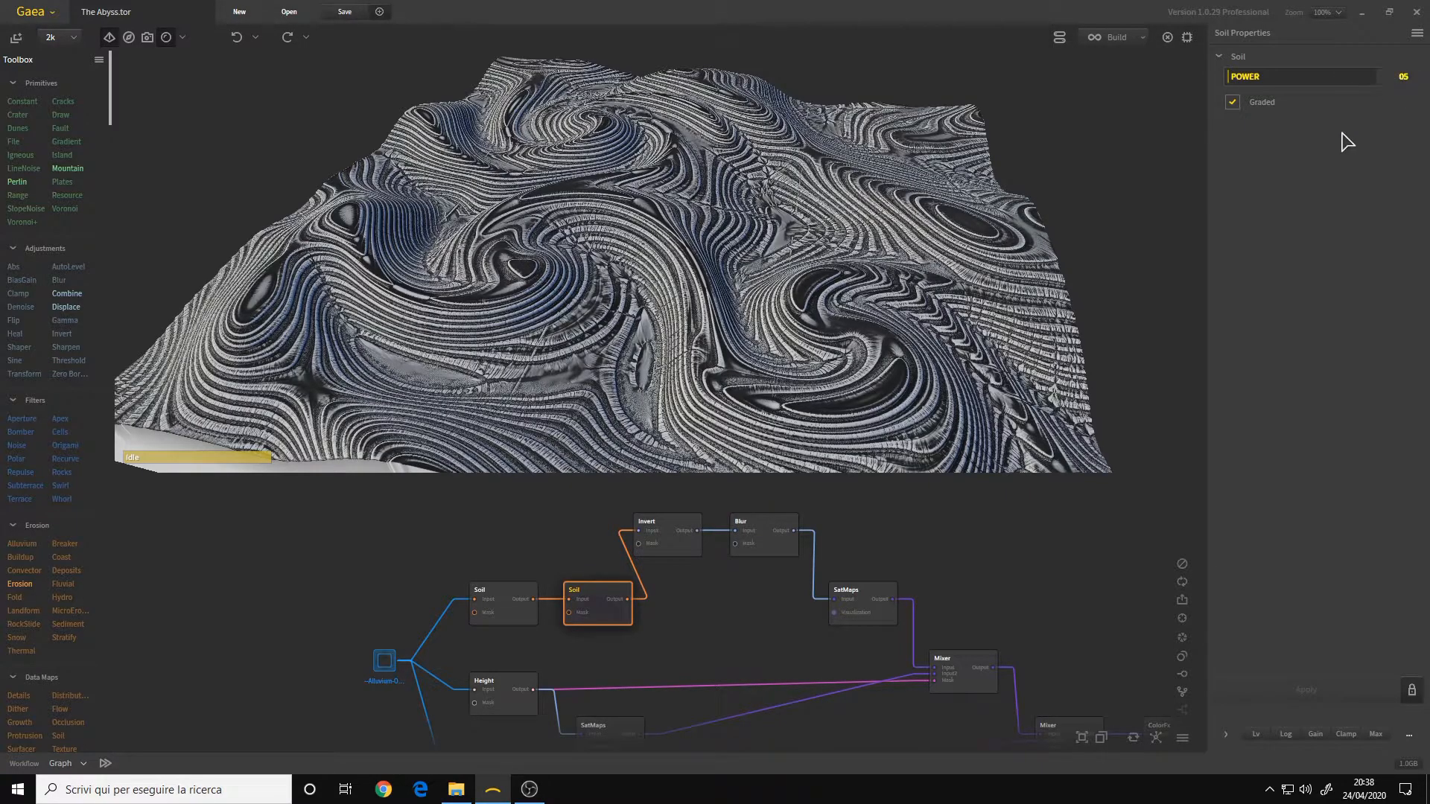
{"action": "left_click_drag", "start_coordinate": [611, 258], "coordinate": [617, 285]}
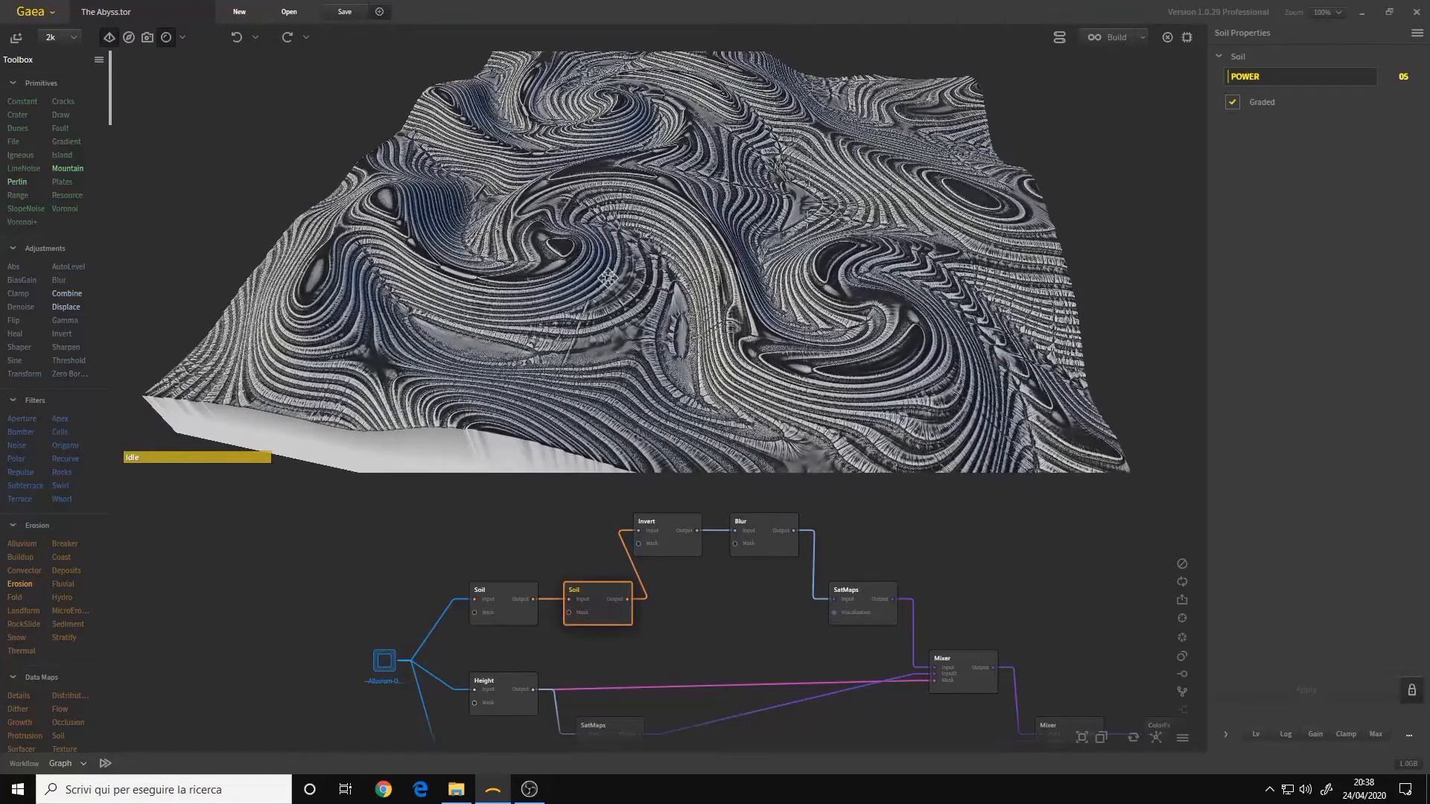
{"action": "scroll", "coordinate": [609, 296], "scroll_direction": "up", "scroll_amount": 5}
{"action": "scroll", "coordinate": [609, 297], "scroll_direction": "up", "scroll_amount": 5}
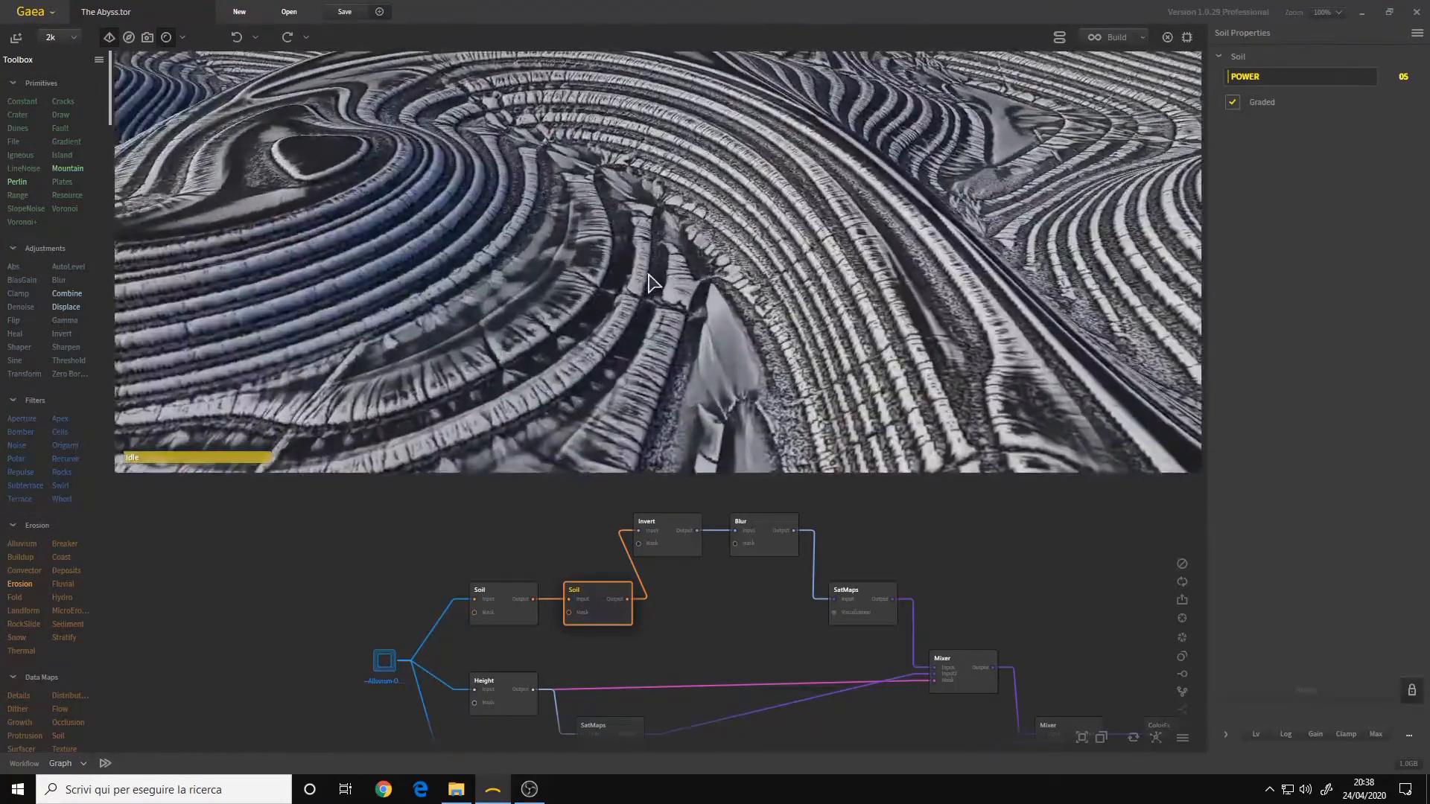
{"action": "scroll", "coordinate": [822, 294], "scroll_direction": "down", "scroll_amount": 8}
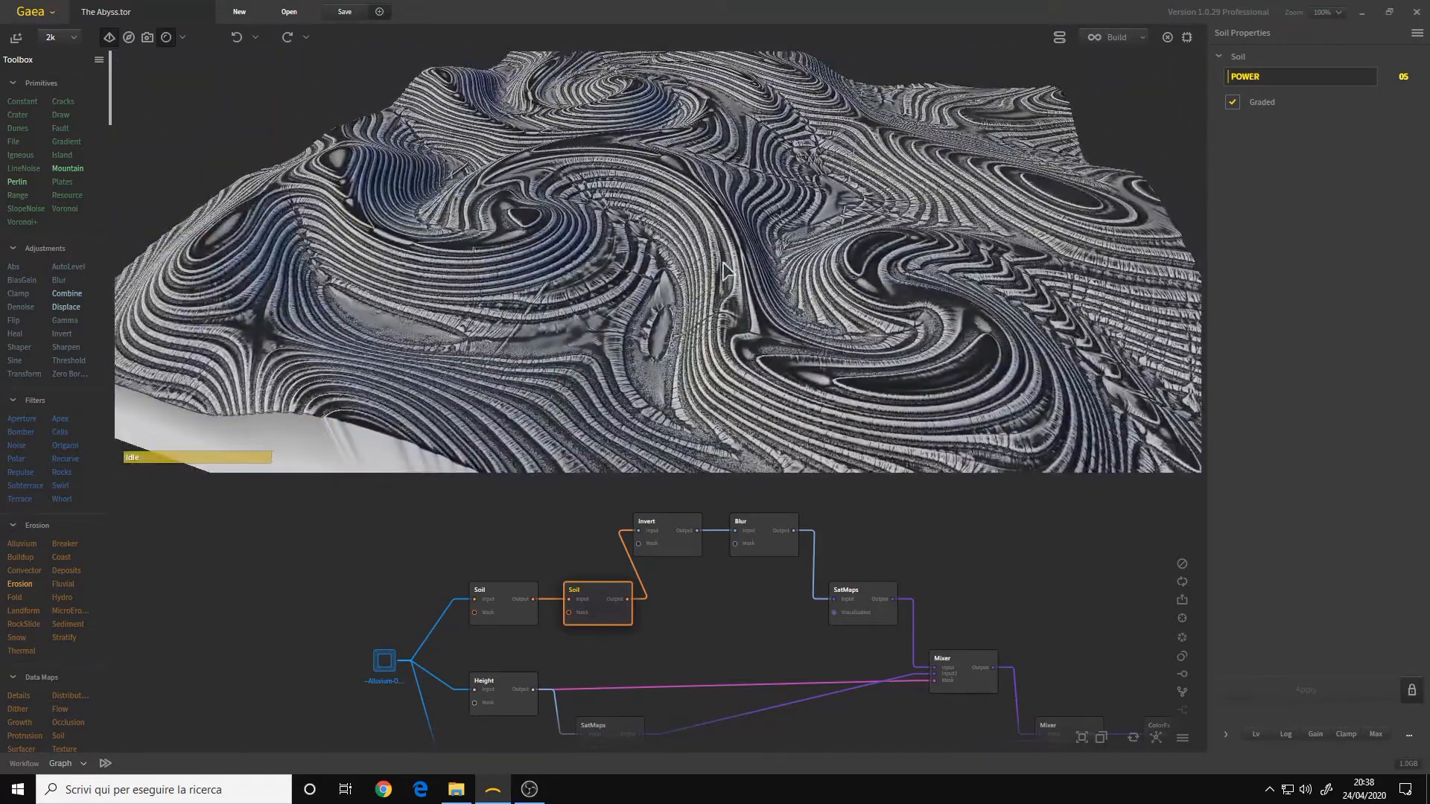
{"action": "middle_click_drag", "start_coordinate": [702, 248], "coordinate": [699, 301]}
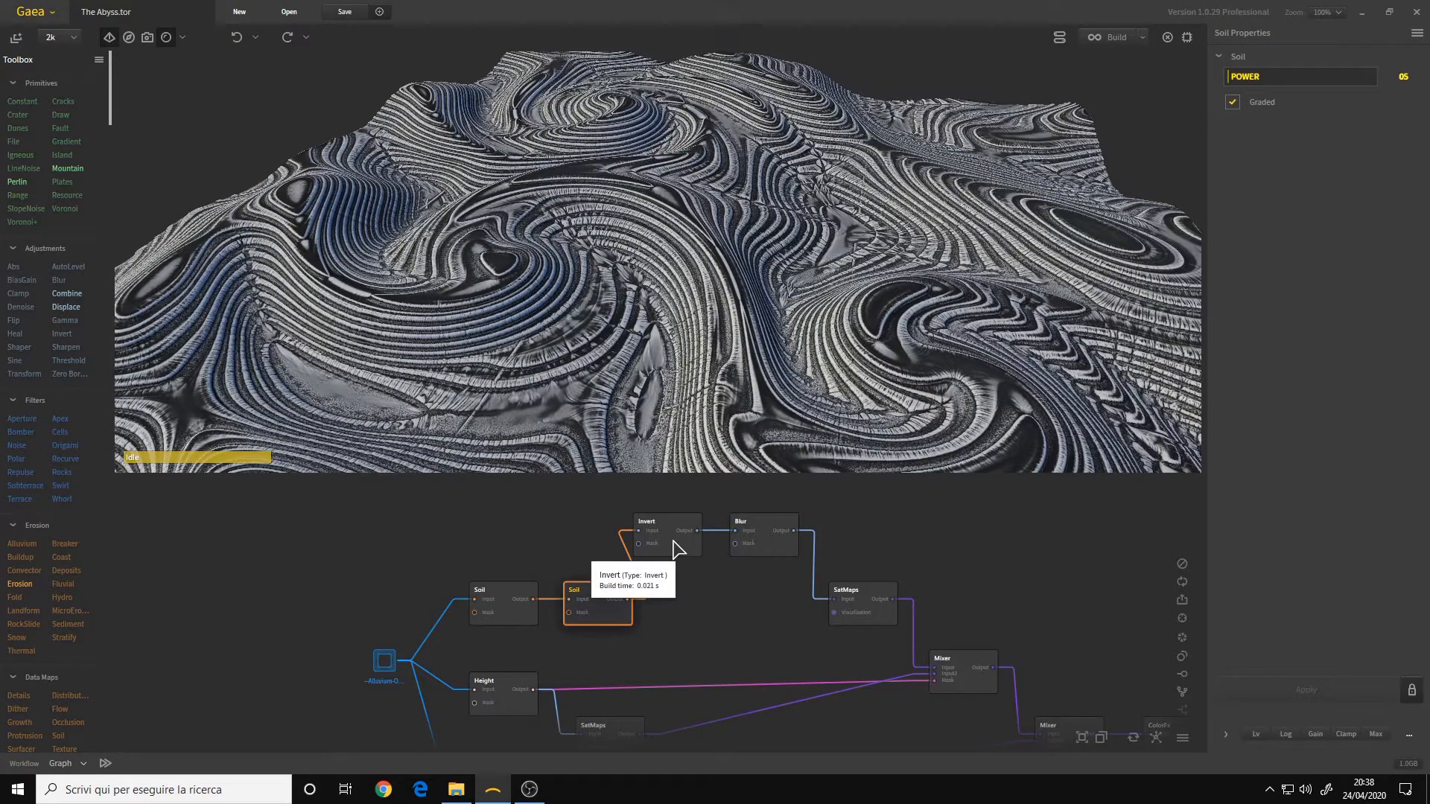
- Examine the second Soil mask around the central swirl, with the following Invert and Blur nodes in view
{"action": "scroll", "coordinate": [670, 554], "scroll_direction": "down", "scroll_amount": 1}
{"action": "middle_click_drag", "start_coordinate": [652, 619], "coordinate": [647, 664]}
{"action": "scroll", "coordinate": [616, 608], "scroll_direction": "up", "scroll_amount": 2}
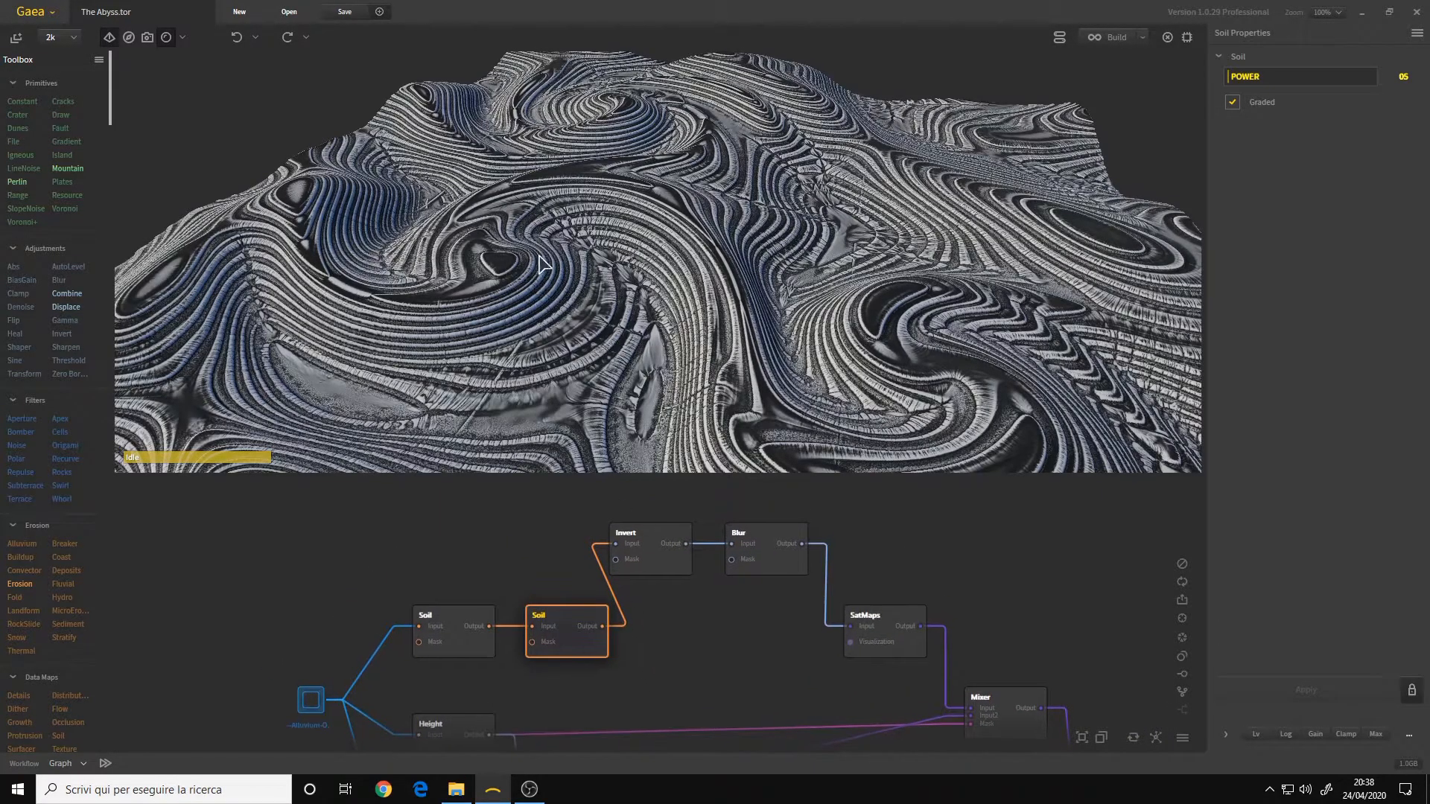
{"action": "middle_click_drag", "start_coordinate": [539, 254], "coordinate": [550, 265]}
{"action": "scroll", "coordinate": [603, 238], "scroll_direction": "up", "scroll_amount": 4}
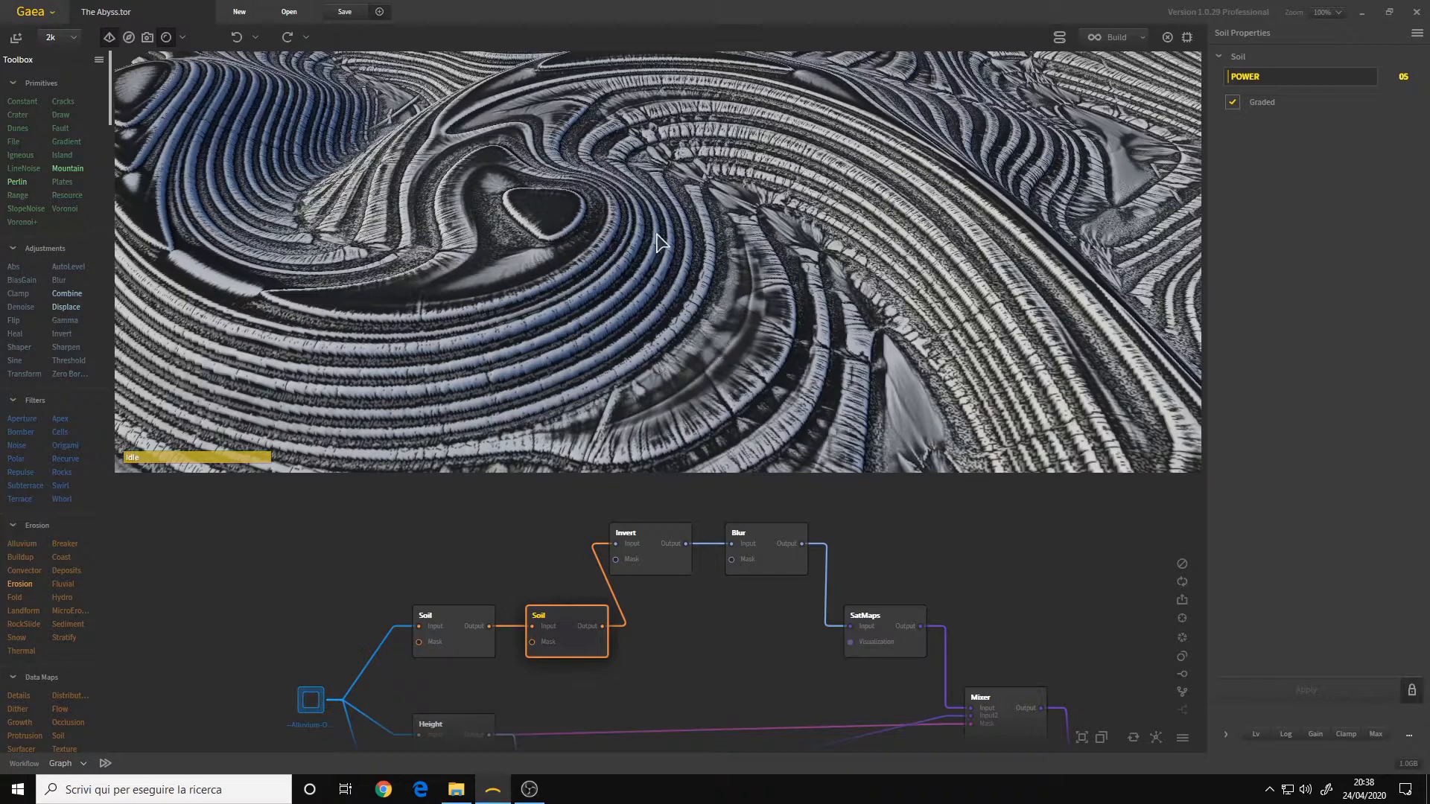
{"action": "scroll", "coordinate": [651, 270], "scroll_direction": "down", "scroll_amount": 3}
{"action": "middle_click_drag", "start_coordinate": [650, 262], "coordinate": [646, 282]}
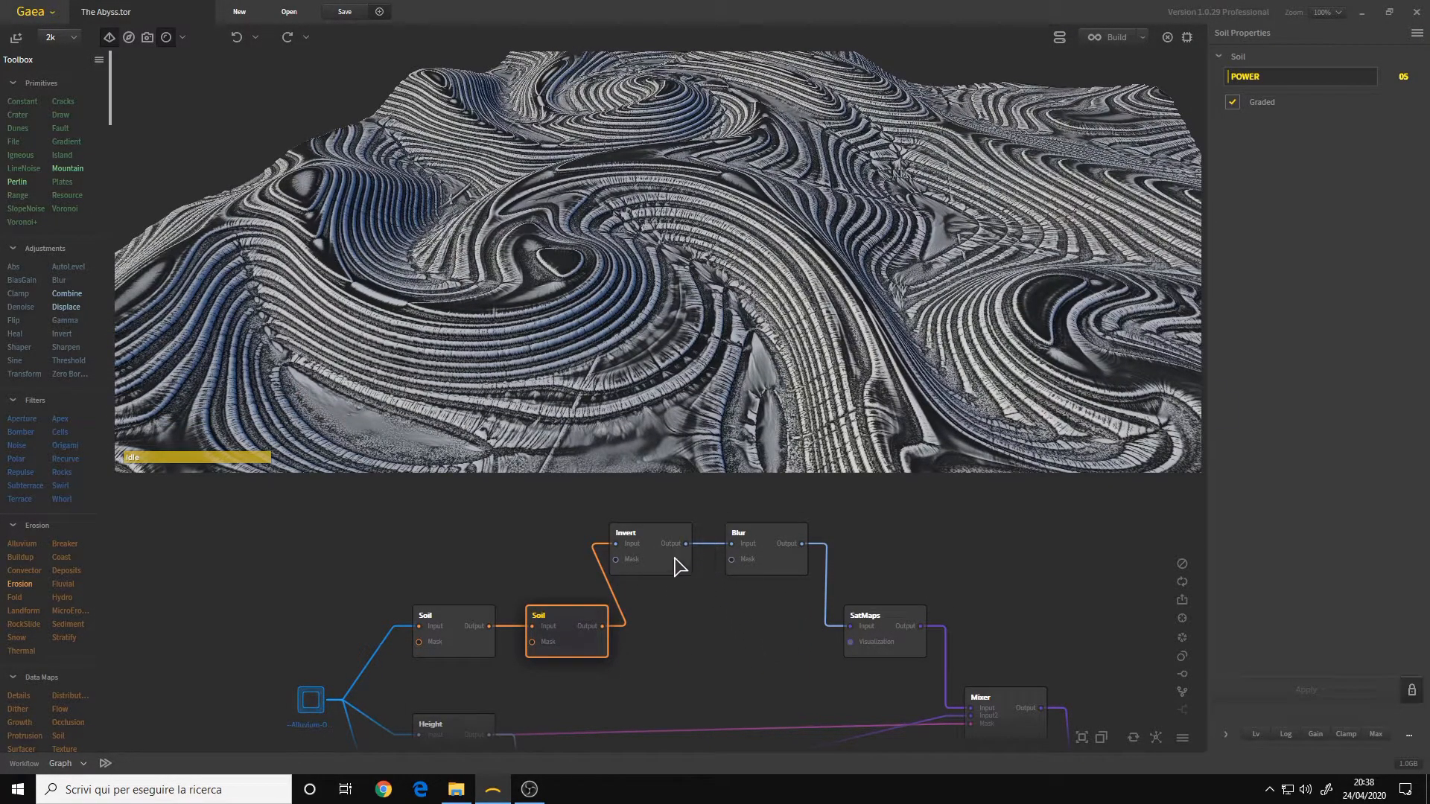
- Display the Blur node that follows the Invert node and examine its output and blur settings
{"action": "middle_click_drag", "start_coordinate": [714, 633], "coordinate": [566, 649]}
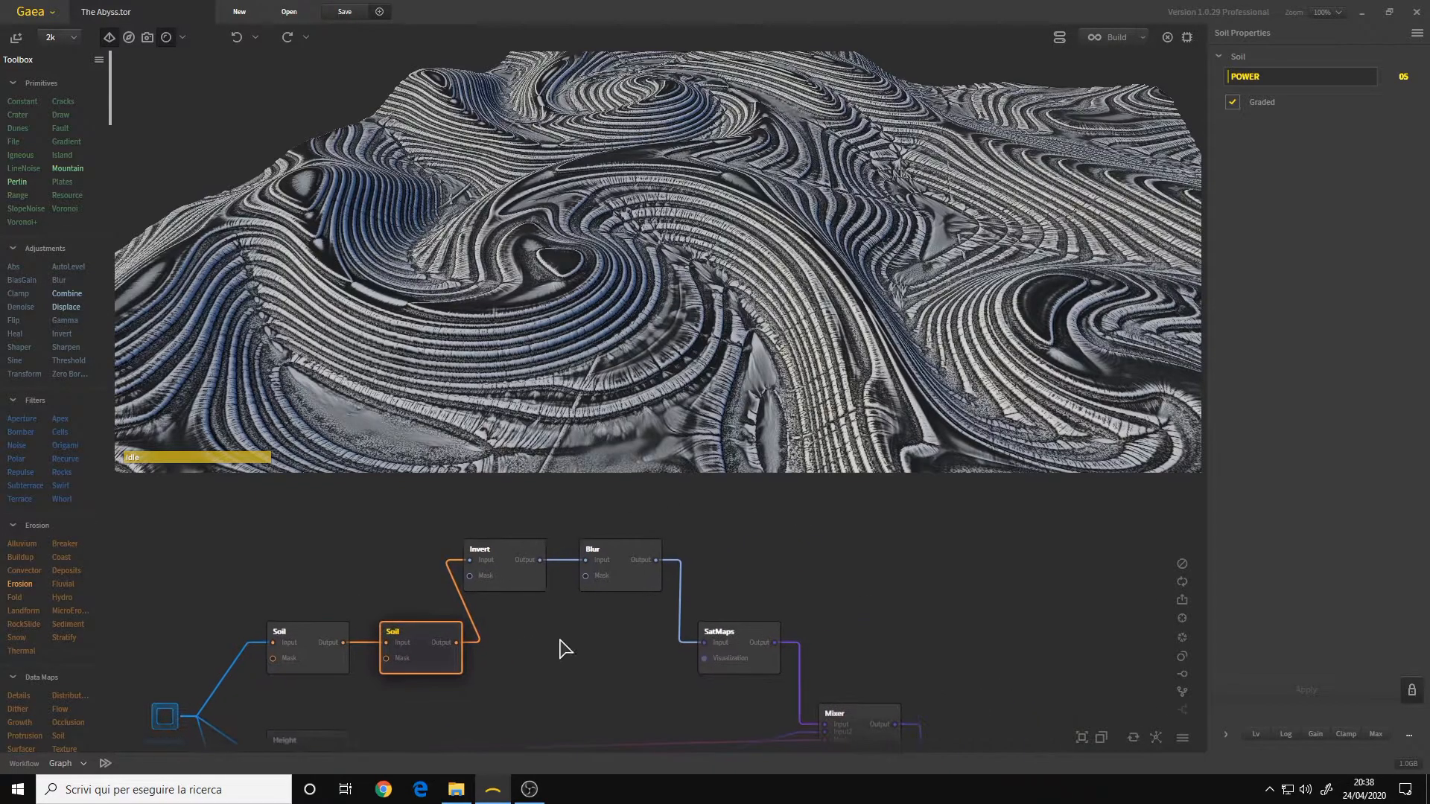
{"action": "left_click", "coordinate": [628, 574]}
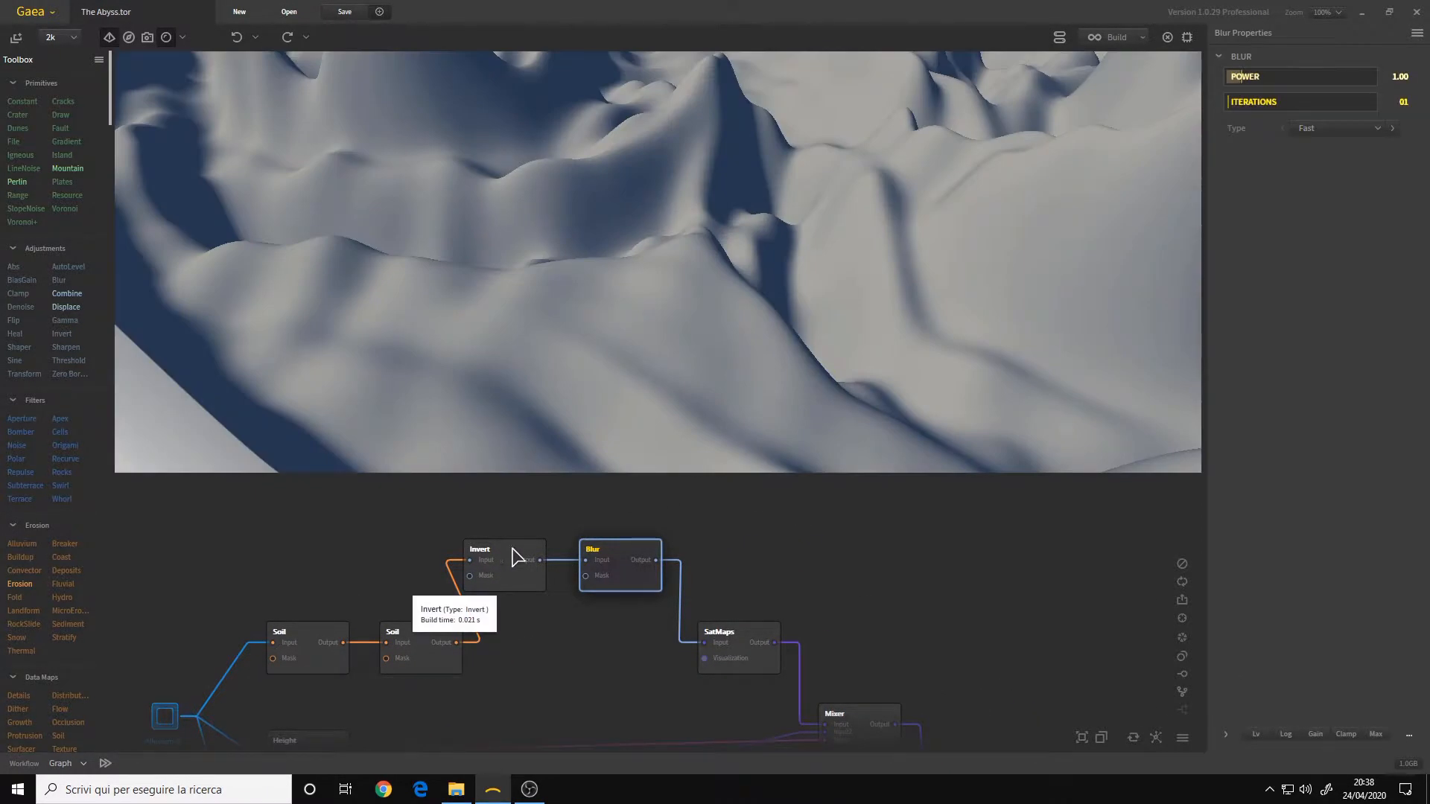
{"action": "scroll", "coordinate": [647, 297], "scroll_direction": "down", "scroll_amount": 5}
{"action": "mouse_move", "coordinate": [651, 291]}
{"action": "left_mouse_down"}
{"action": "mouse_move", "coordinate": [662, 272]}
{"action": "mouse_move", "coordinate": [674, 309]}
{"action": "mouse_move", "coordinate": [627, 301]}
{"action": "left_mouse_up"}
{"action": "scroll", "coordinate": [674, 300], "scroll_direction": "down", "scroll_amount": 5}
{"action": "scroll", "coordinate": [674, 309], "scroll_direction": "up", "scroll_amount": 4}
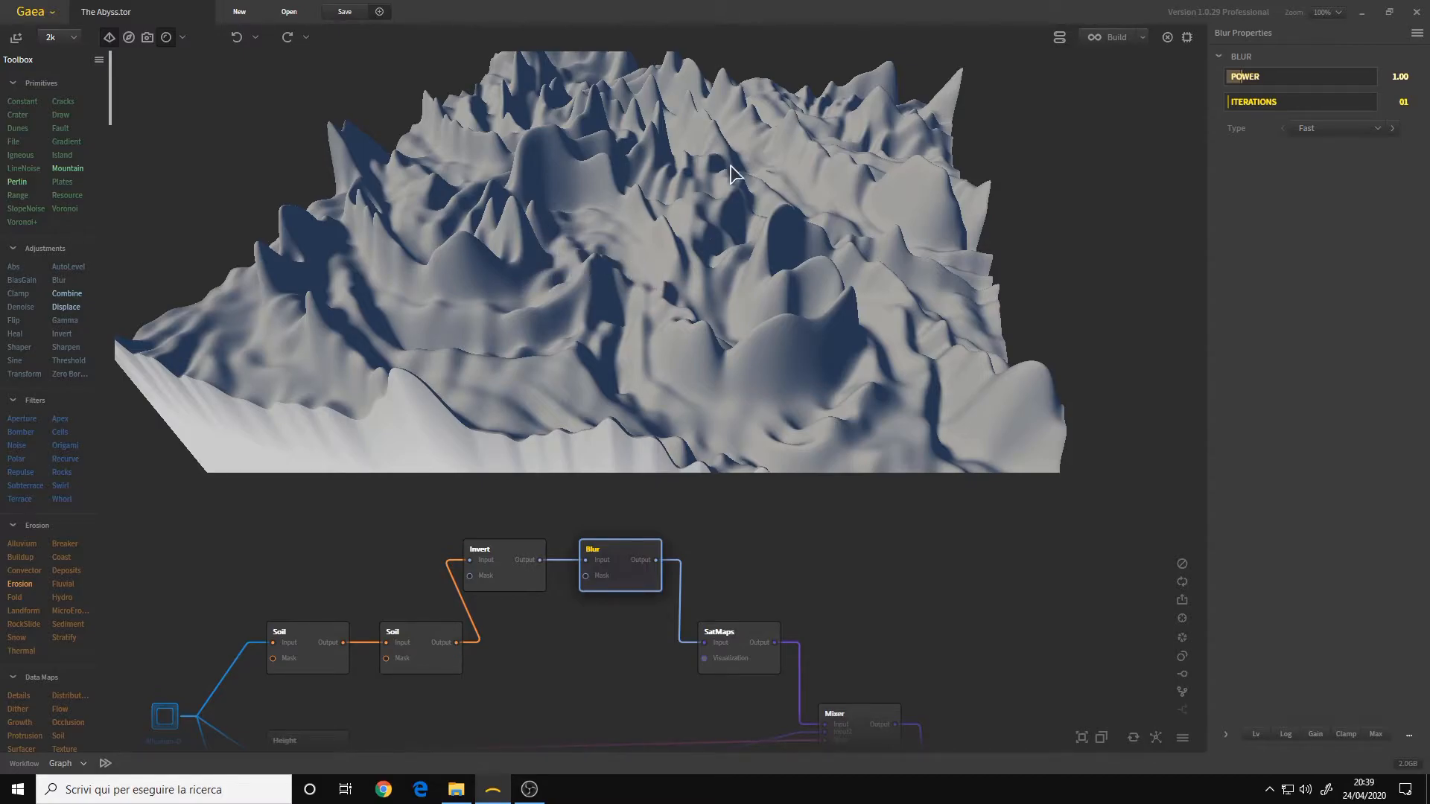
{"action": "left_click_drag", "start_coordinate": [603, 285], "coordinate": [624, 302]}
- Display the SatMaps node fed by the Blur node and examine its blue color map on the swirls up close
{"action": "middle_click_drag", "start_coordinate": [639, 653], "coordinate": [612, 617]}
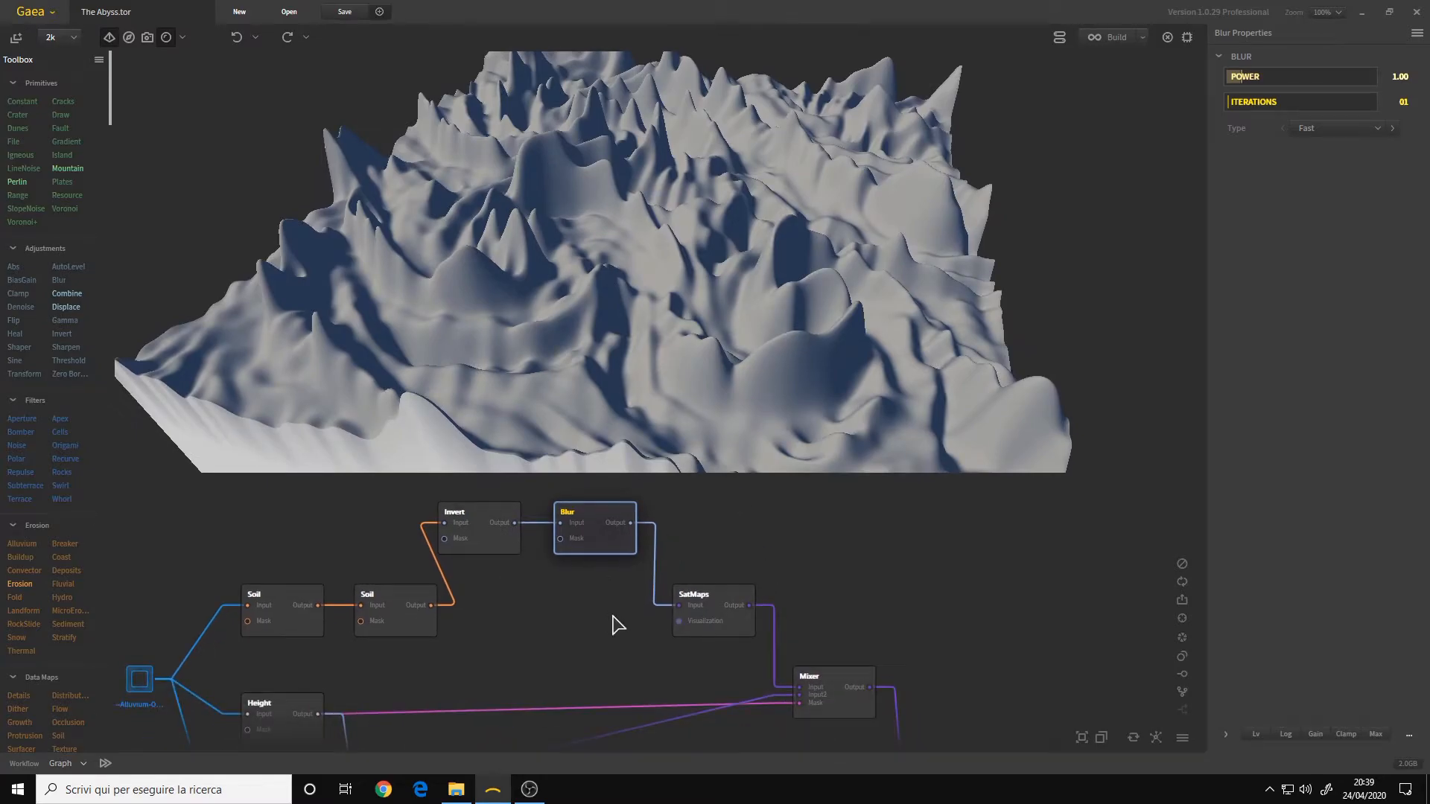
{"action": "left_click", "coordinate": [705, 625]}
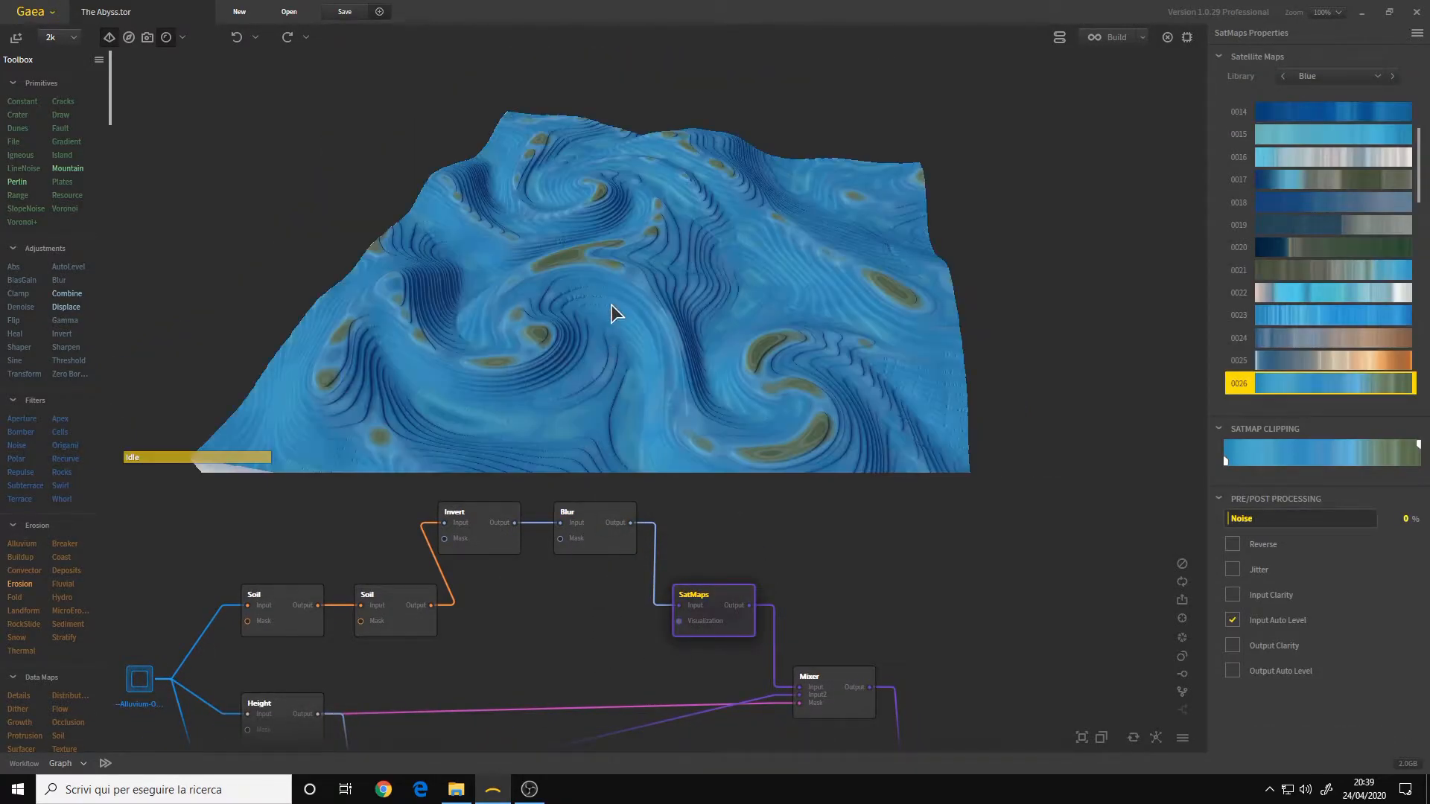
{"action": "scroll", "coordinate": [611, 306], "scroll_direction": "up", "scroll_amount": 6}
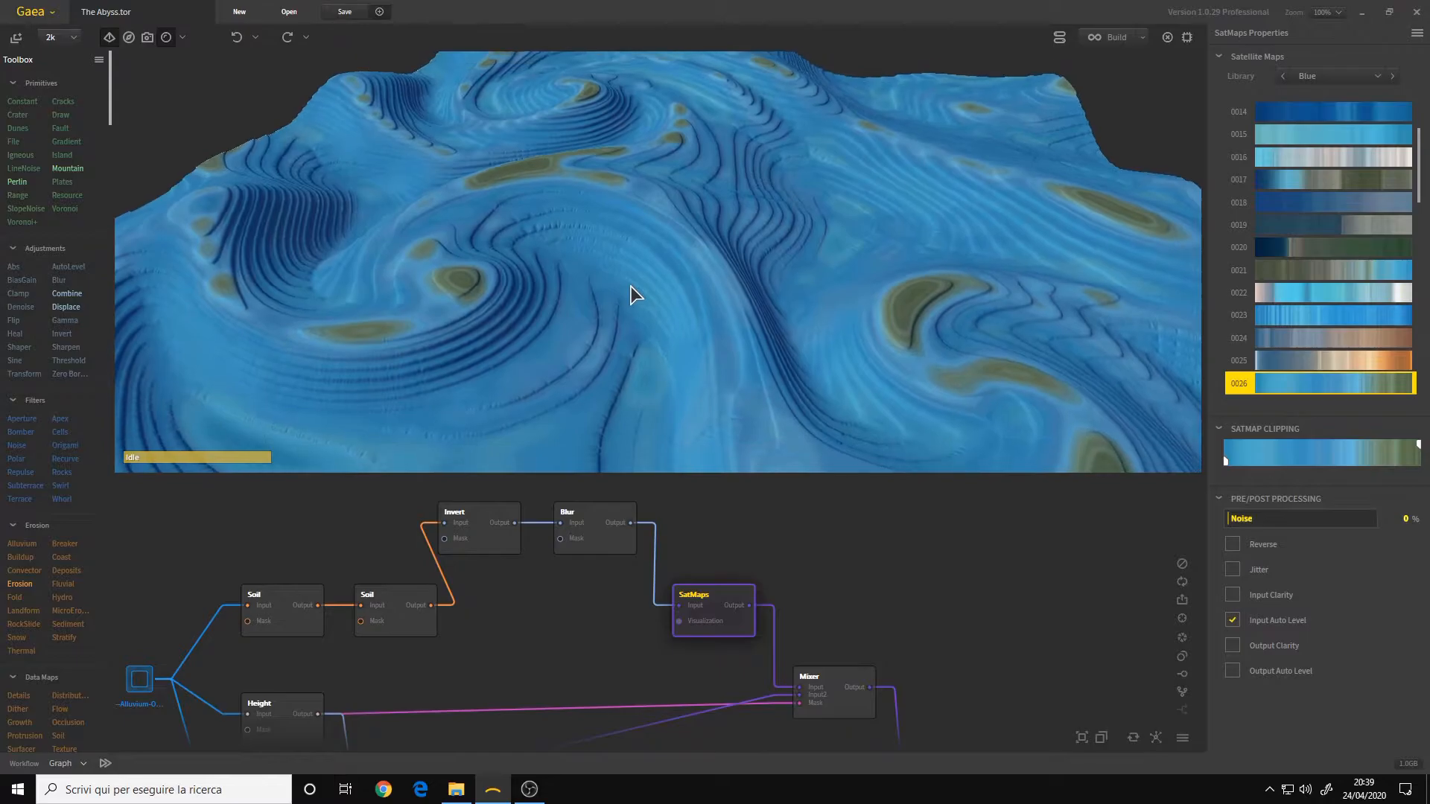
{"action": "scroll", "coordinate": [630, 292], "scroll_direction": "up", "scroll_amount": 3}
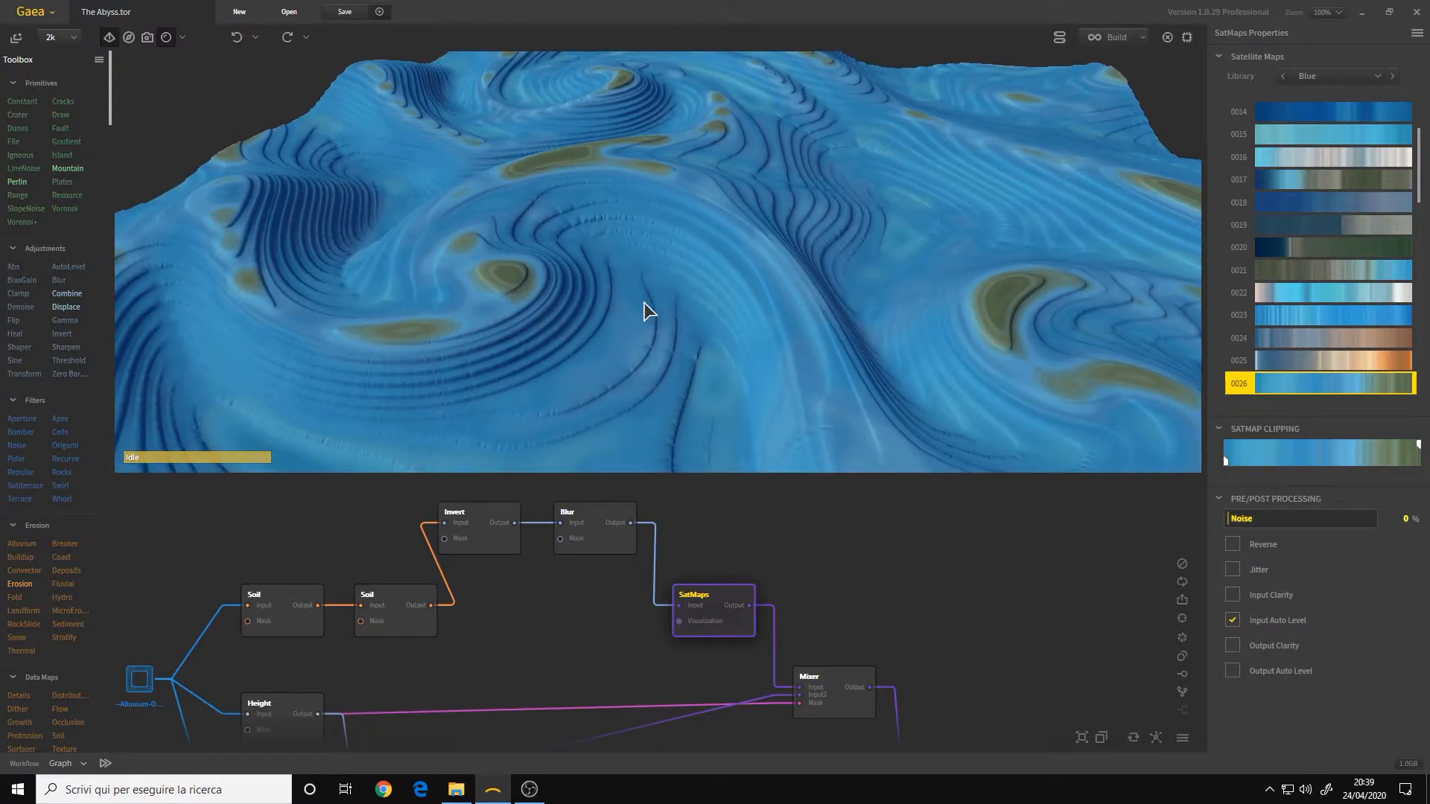
{"action": "left_click_drag", "start_coordinate": [552, 163], "coordinate": [533, 189]}
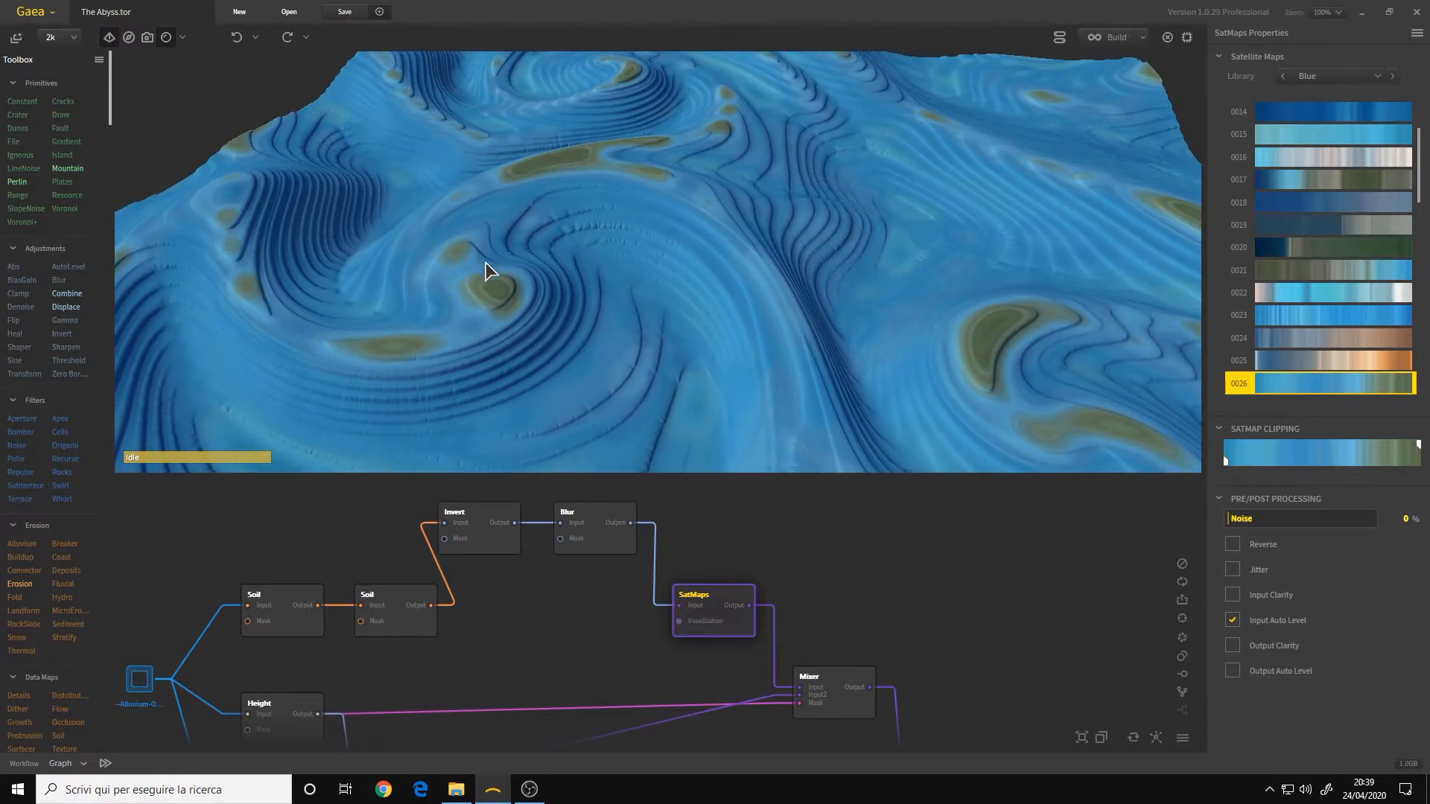
{"action": "left_click_drag", "start_coordinate": [703, 305], "coordinate": [740, 328]}
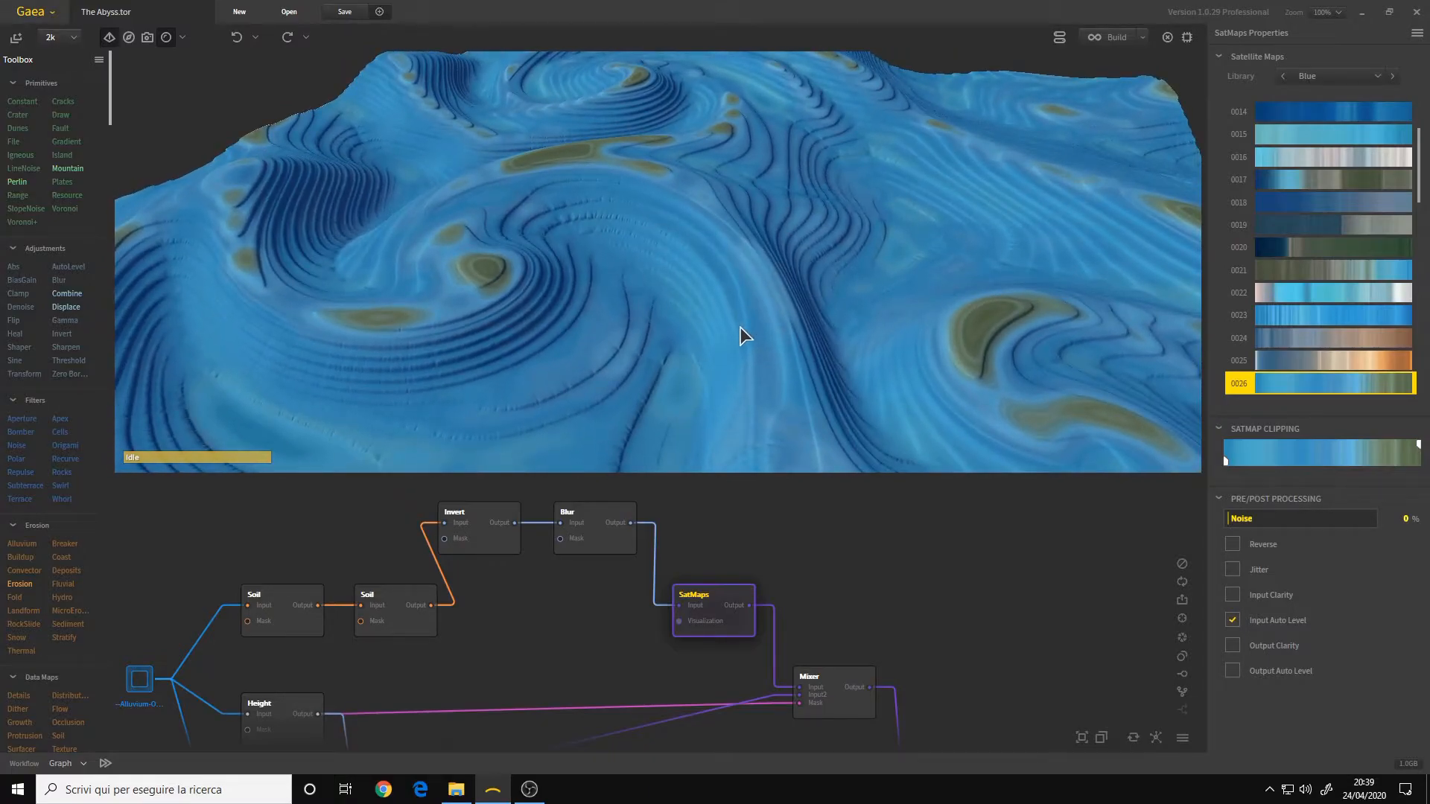
- View the whole terrain colored by the SatMaps node that follows the Blur node
{"action": "scroll", "coordinate": [740, 329], "scroll_direction": "down", "scroll_amount": 5}
{"action": "left_click_drag", "start_coordinate": [675, 283], "coordinate": [640, 222]}
{"action": "scroll", "coordinate": [632, 333], "scroll_direction": "up", "scroll_amount": 3}
{"action": "mouse_move", "coordinate": [568, 313]}
{"action": "left_mouse_down"}
{"action": "mouse_move", "coordinate": [555, 281]}
{"action": "mouse_move", "coordinate": [556, 309]}
{"action": "left_mouse_up"}
- Display the Height node's mask and settings, followed by the colors of the SatMaps node it feeds
{"action": "middle_click_drag", "start_coordinate": [594, 680], "coordinate": [767, 574]}
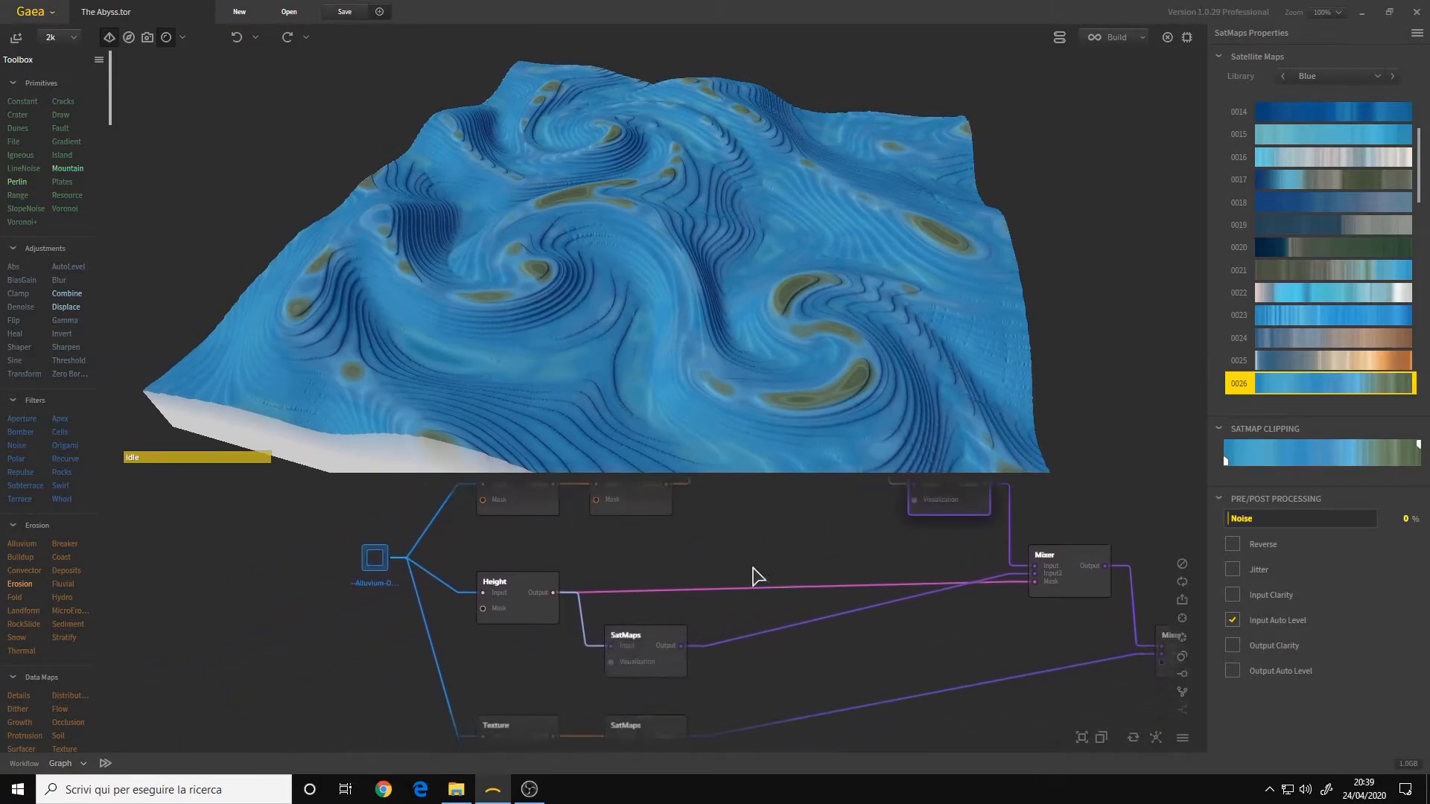
{"action": "left_click", "coordinate": [528, 612]}
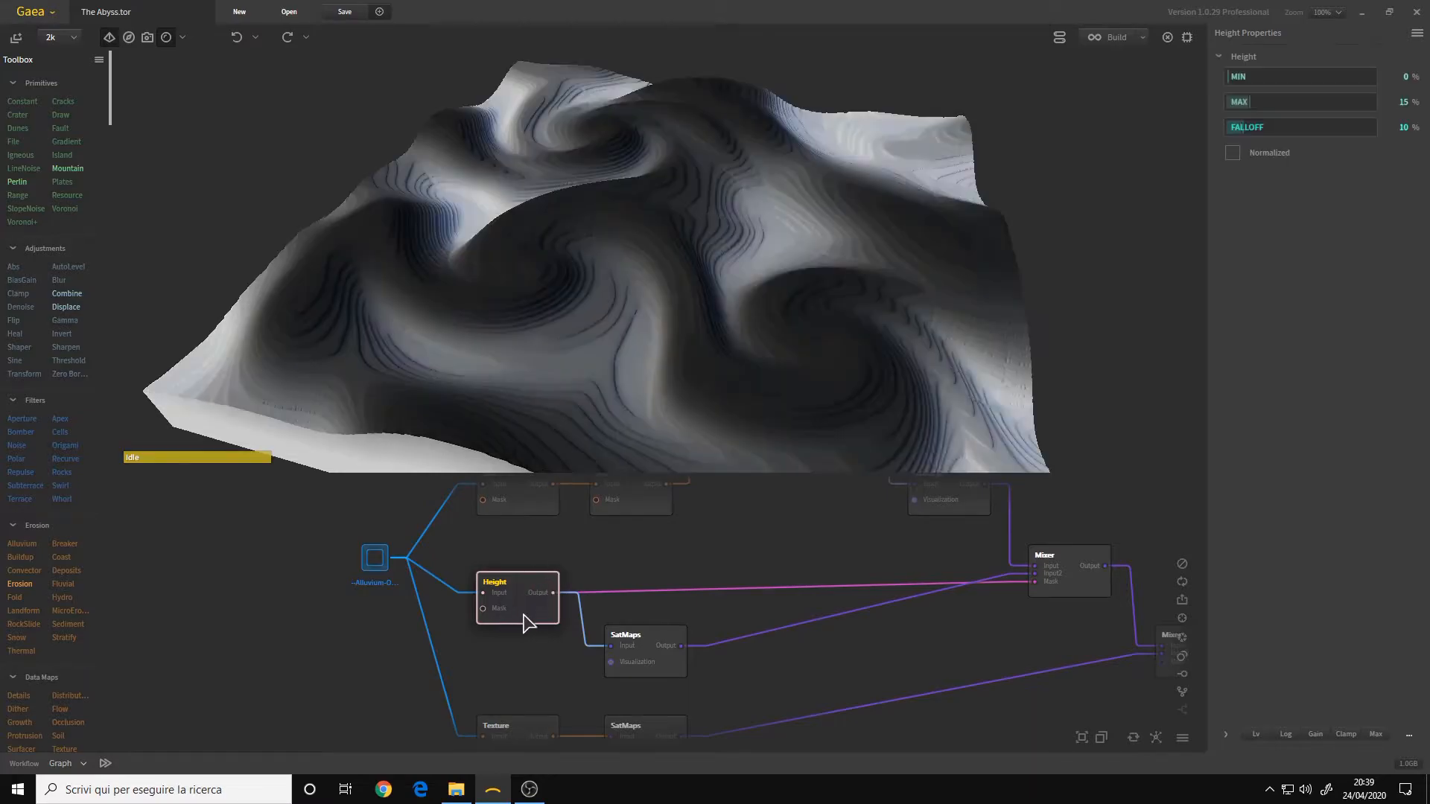
{"action": "scroll", "coordinate": [656, 281], "scroll_direction": "up", "scroll_amount": 3}
{"action": "scroll", "coordinate": [654, 280], "scroll_direction": "down", "scroll_amount": 4}
{"action": "left_click", "coordinate": [654, 667]}
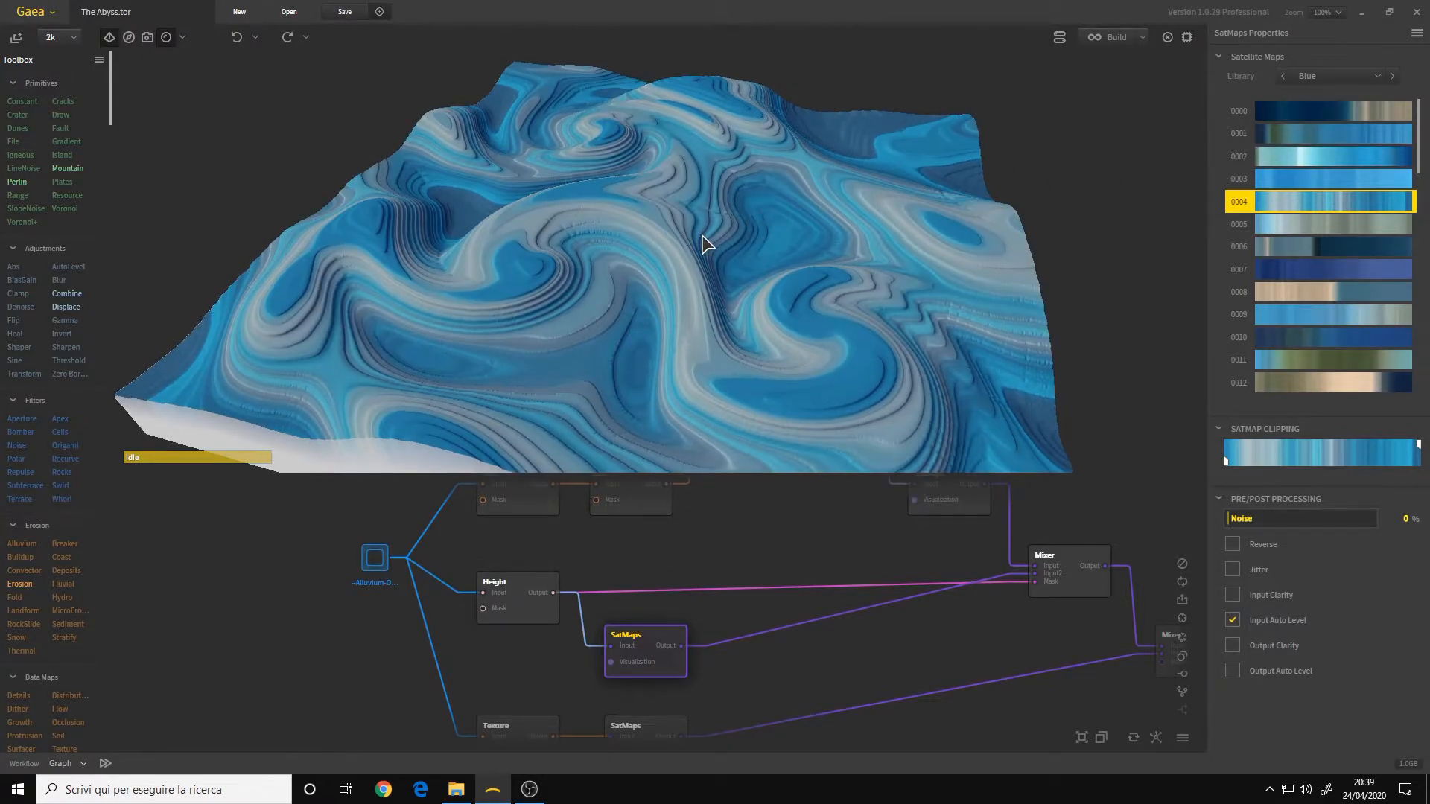
{"action": "scroll", "coordinate": [705, 239], "scroll_direction": "up", "scroll_amount": 3}
- Return to the Height node's mask and examine its dark and light areas on the terrain up close
{"action": "left_click", "coordinate": [542, 605]}
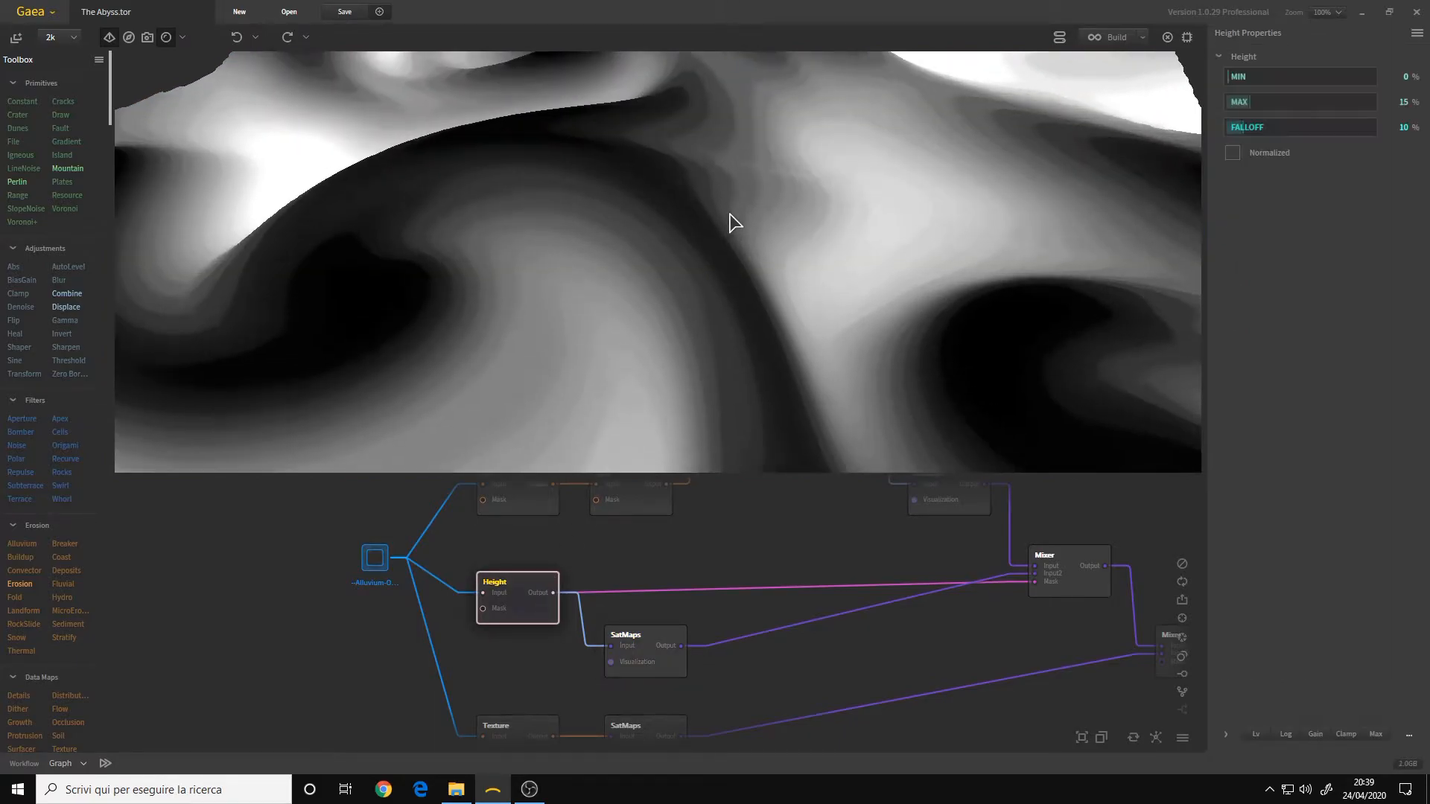
{"action": "scroll", "coordinate": [723, 246], "scroll_direction": "down", "scroll_amount": 4}
{"action": "scroll", "coordinate": [707, 290], "scroll_direction": "up", "scroll_amount": 3}
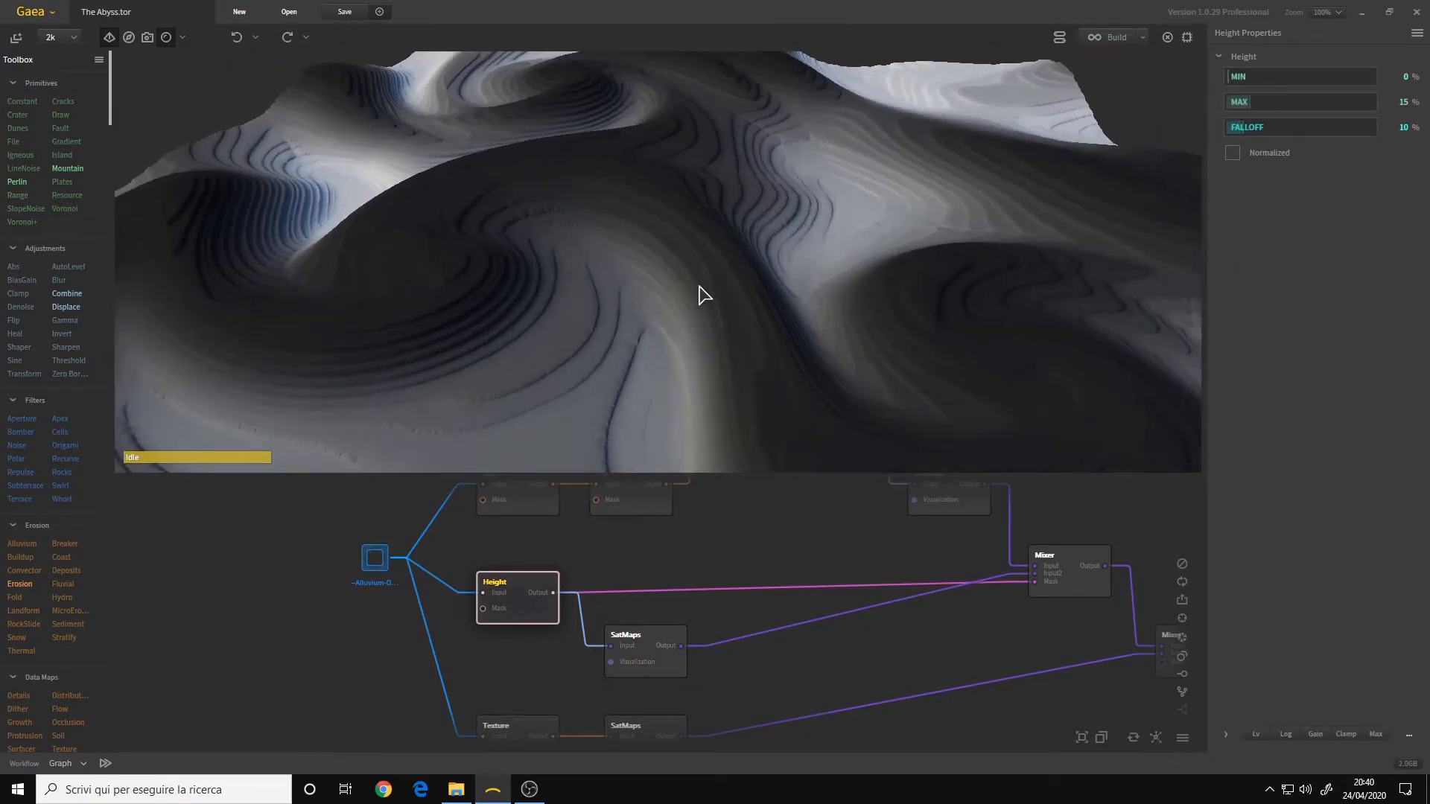
{"action": "left_click_drag", "start_coordinate": [708, 266], "coordinate": [698, 270]}
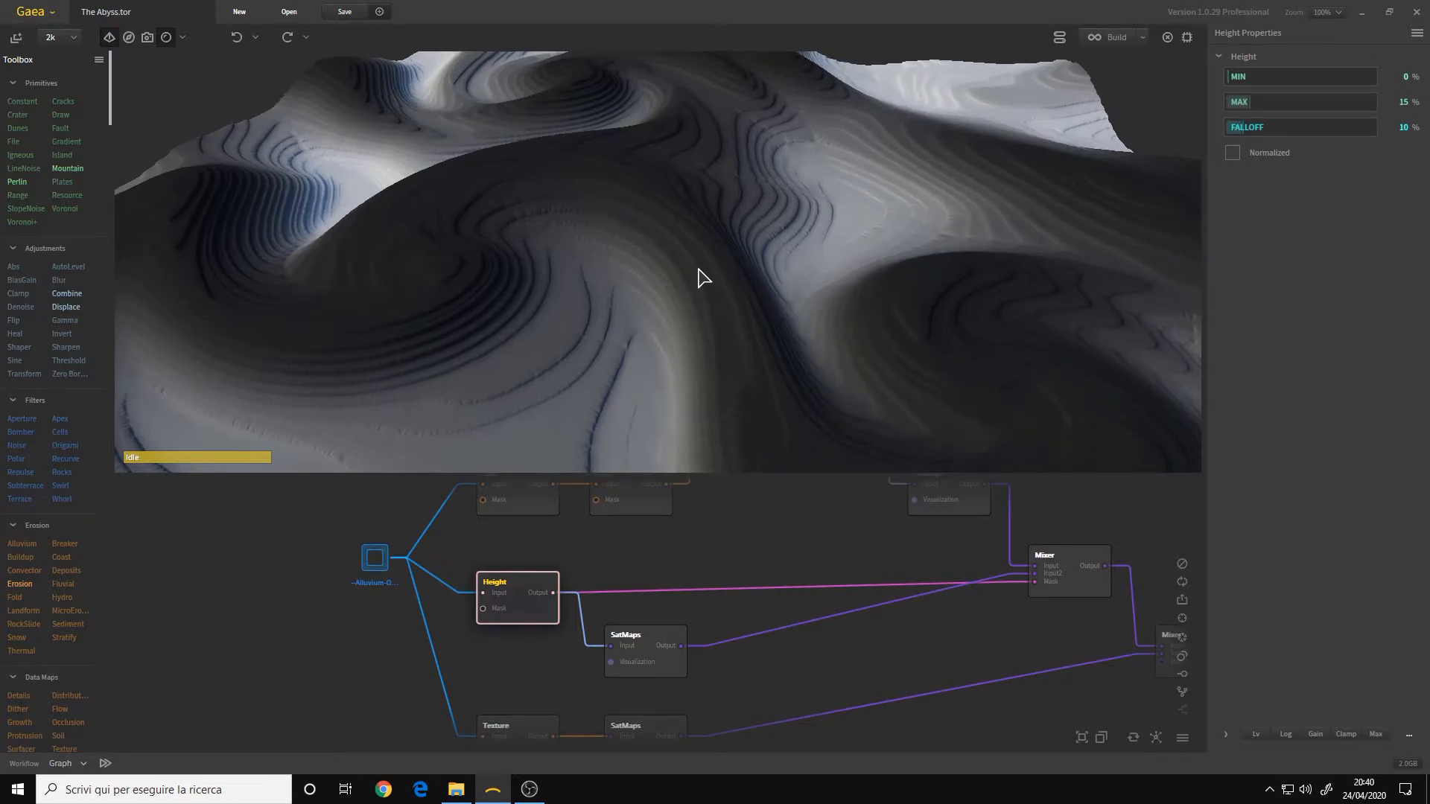
{"action": "left_click_drag", "start_coordinate": [587, 282], "coordinate": [590, 275]}
{"action": "scroll", "coordinate": [590, 284], "scroll_direction": "up", "scroll_amount": 5}
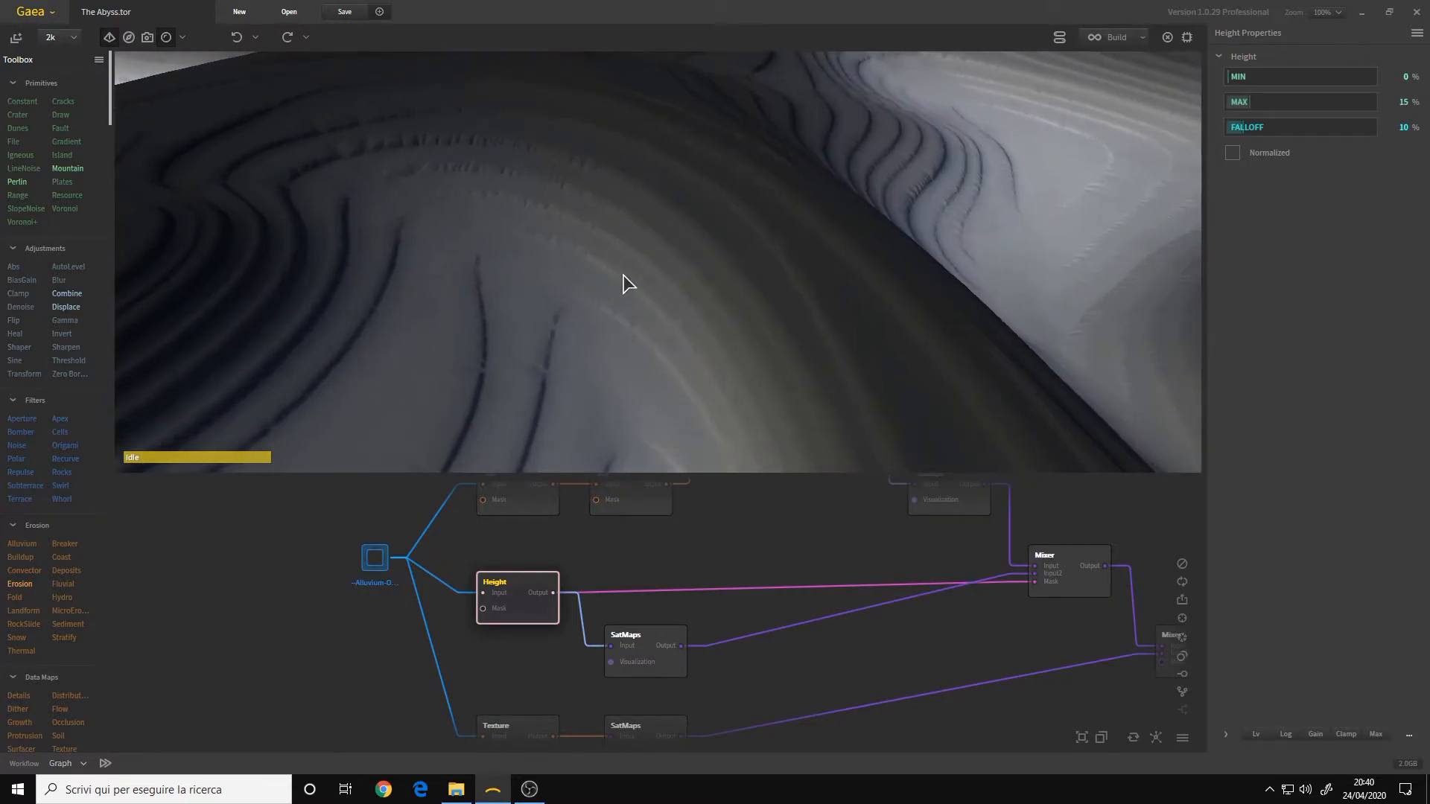
- Display the colors and settings of the Mixer node masked by Height across the whole terrain
{"action": "scroll", "coordinate": [601, 356], "scroll_direction": "down", "scroll_amount": 2}
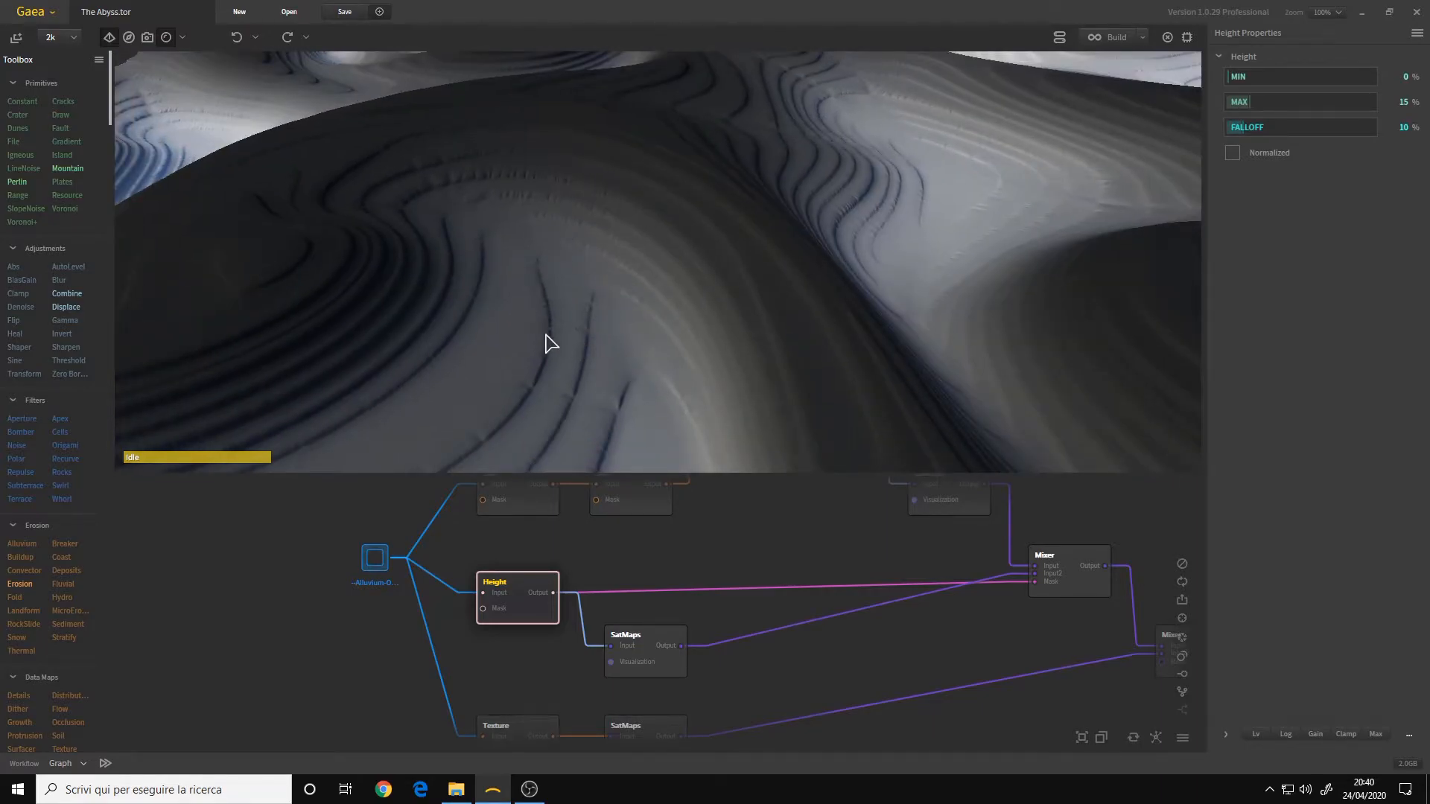
{"action": "scroll", "coordinate": [626, 288], "scroll_direction": "down", "scroll_amount": 5}
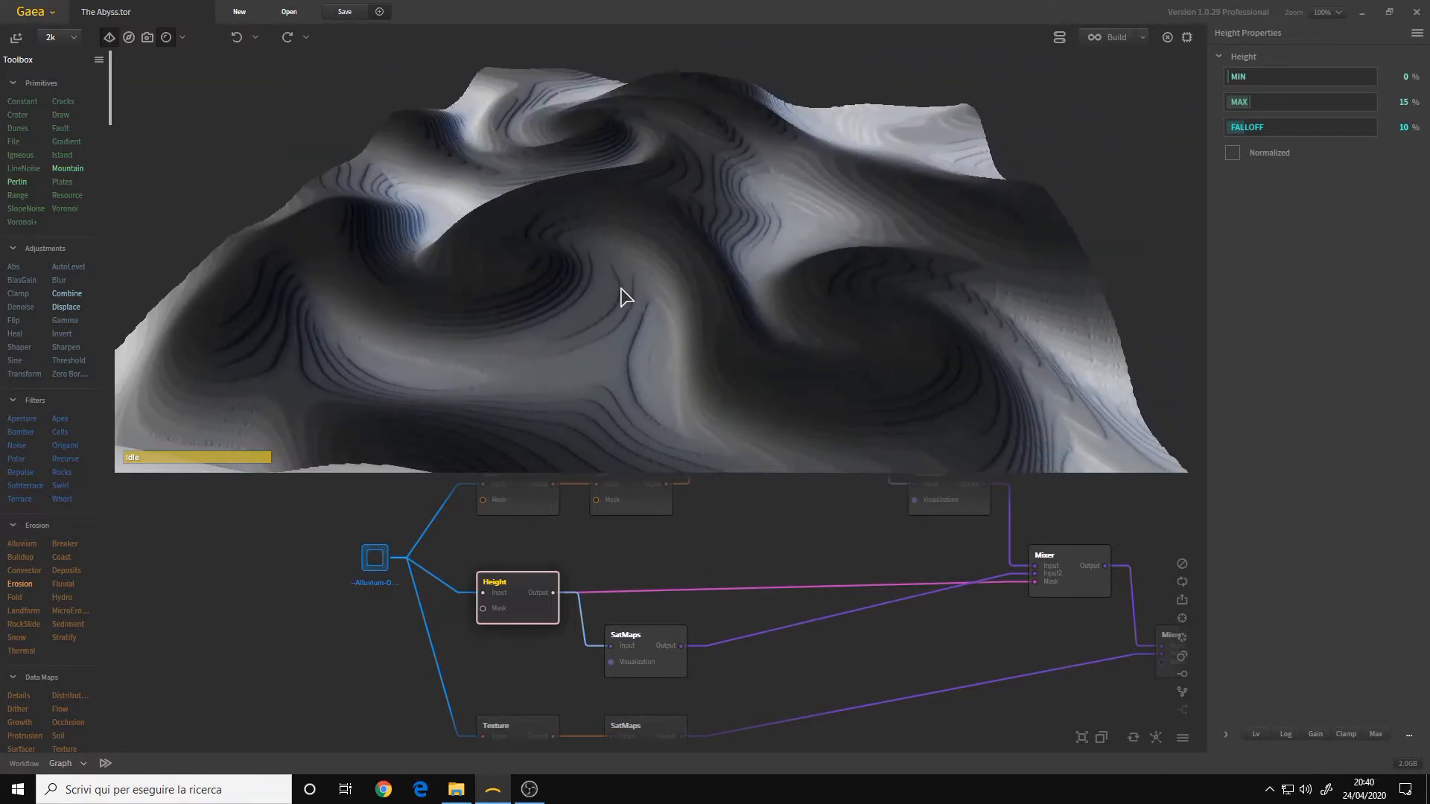
{"action": "middle_click_drag", "start_coordinate": [767, 672], "coordinate": [700, 642]}
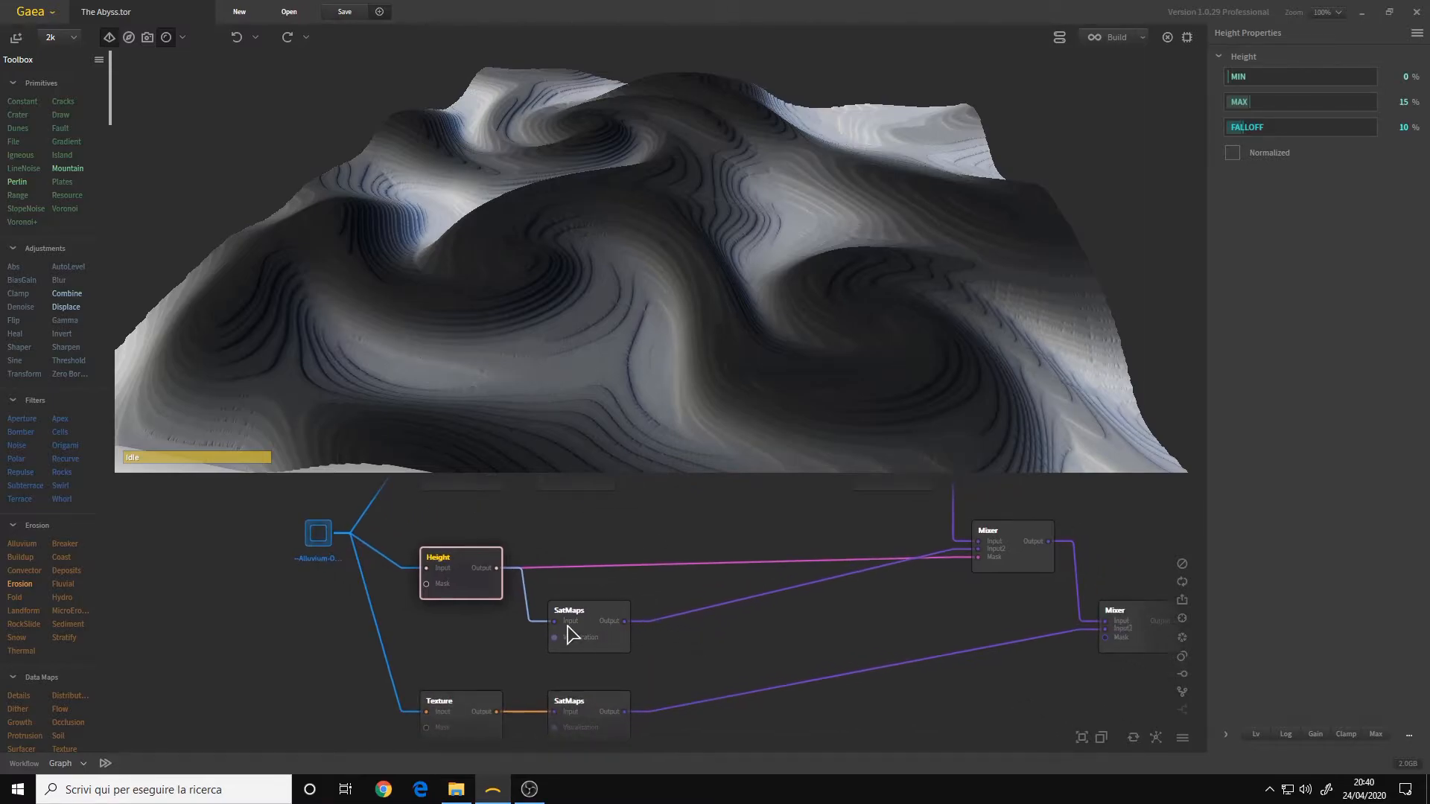
{"action": "left_click", "coordinate": [1012, 552]}
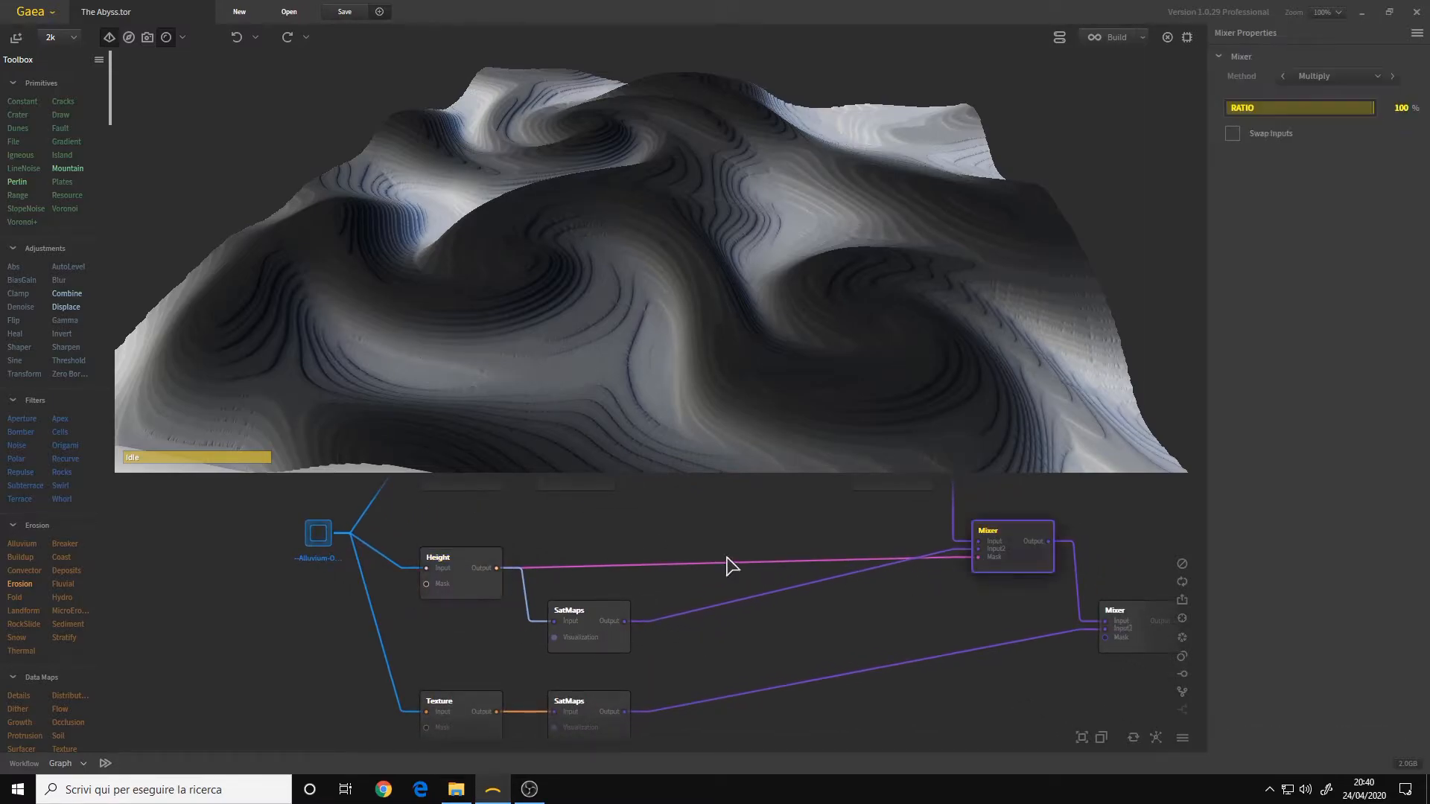
{"action": "middle_click_drag", "start_coordinate": [916, 600], "coordinate": [705, 695]}
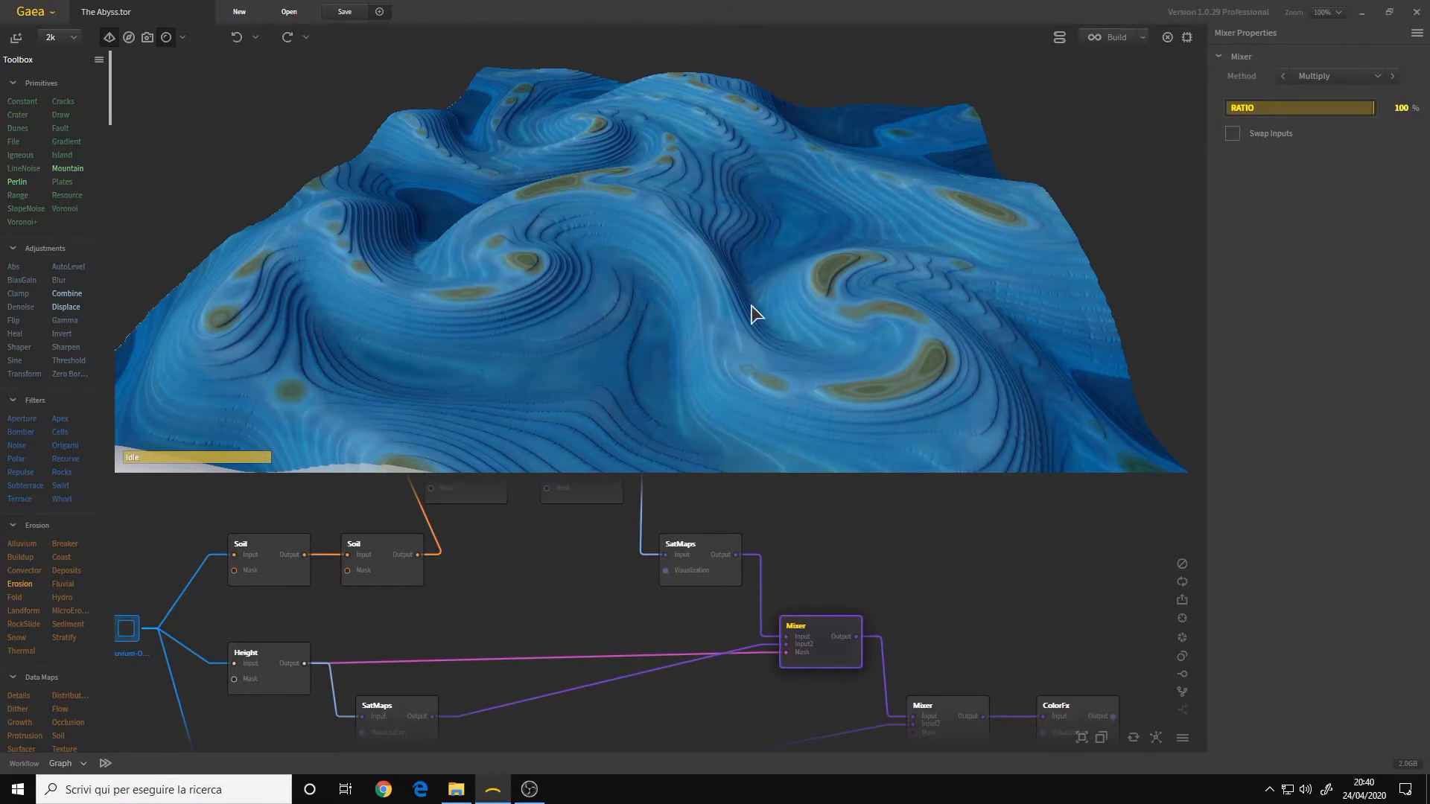
- Compare the two SatMaps nodes feeding the Height-masked Mixer with that Mixer's combined colors
{"action": "left_click", "coordinate": [717, 572]}
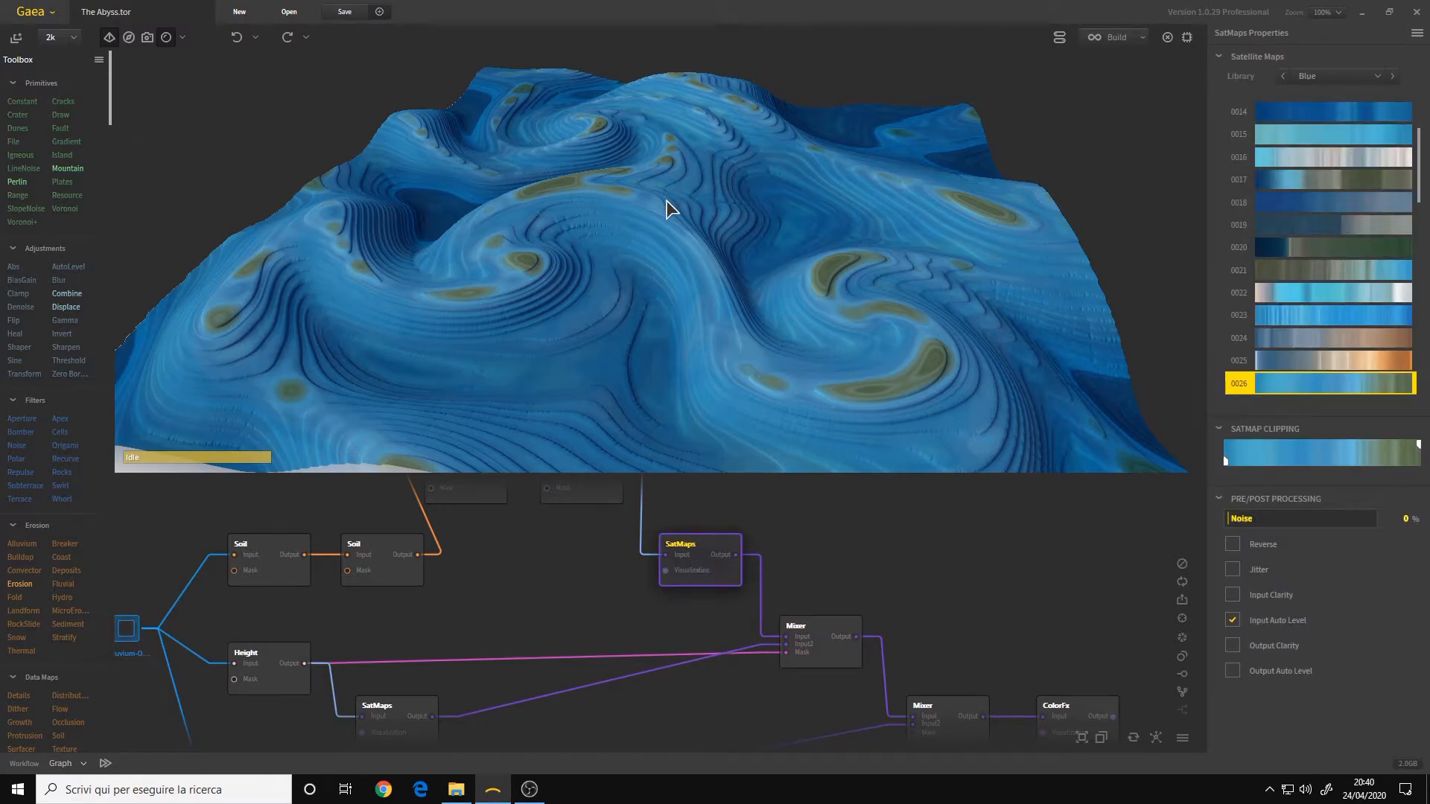
{"action": "left_click_drag", "start_coordinate": [592, 233], "coordinate": [615, 299]}
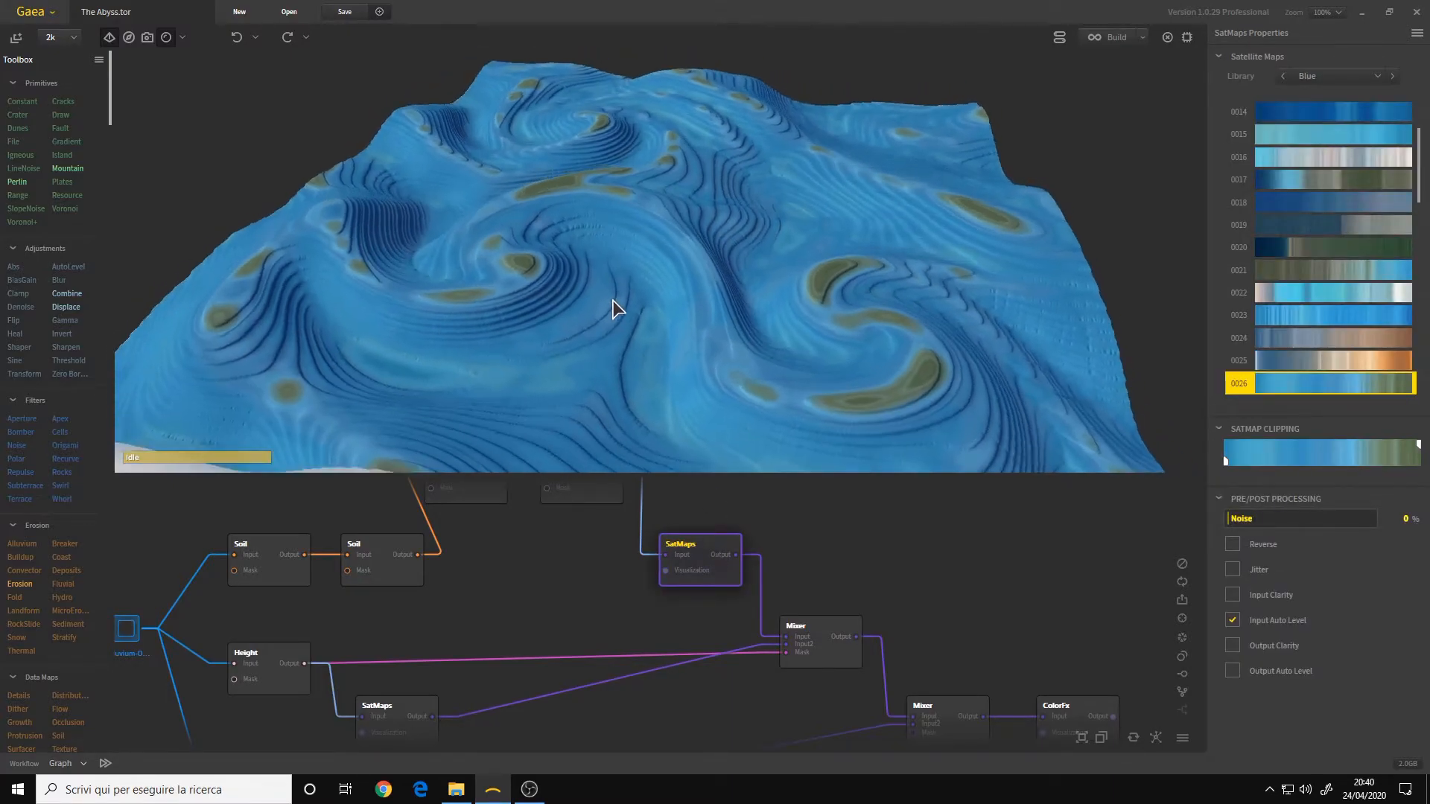
{"action": "left_click", "coordinate": [401, 727]}
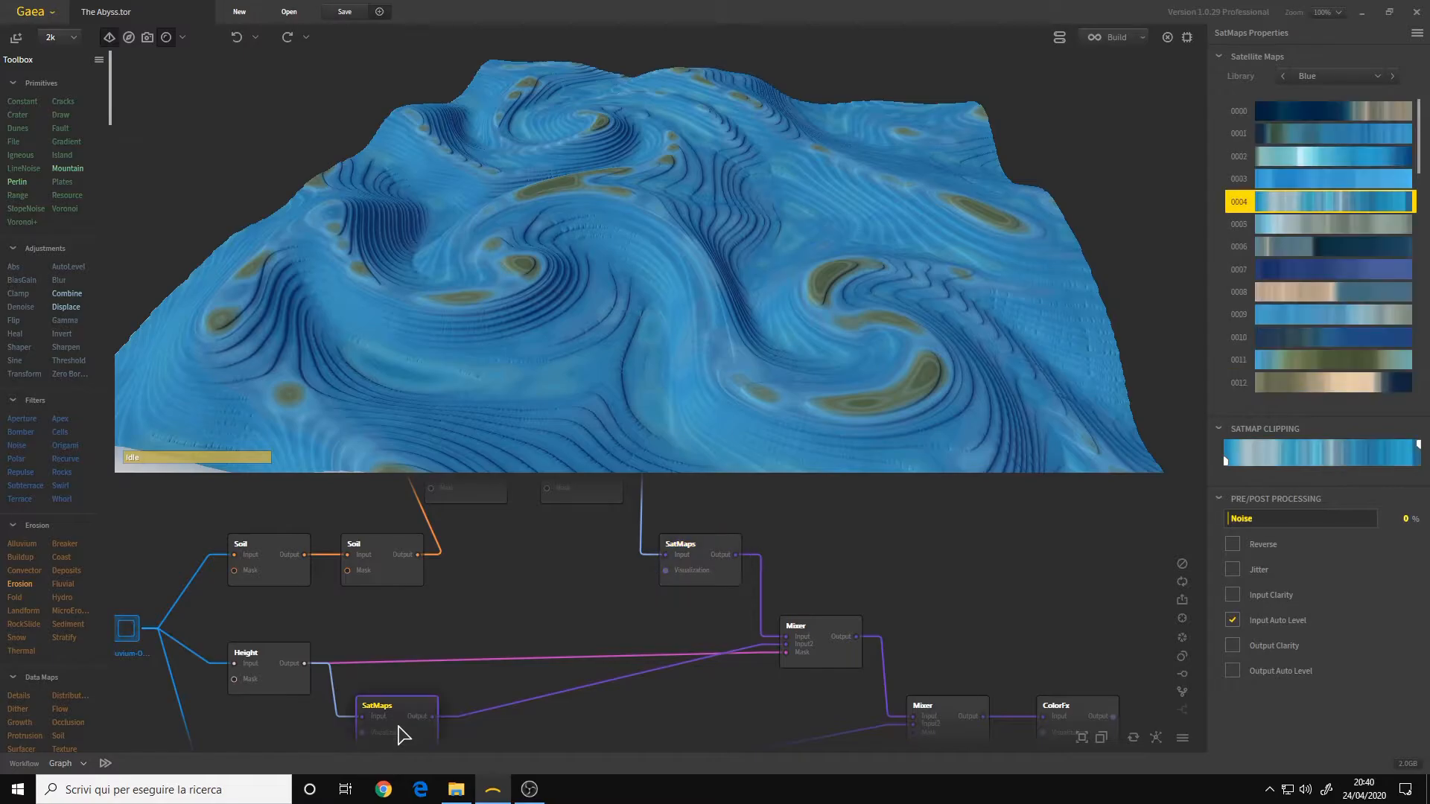
{"action": "mouse_move", "coordinate": [670, 351]}
{"action": "left_mouse_down"}
{"action": "mouse_move", "coordinate": [686, 402]}
{"action": "mouse_move", "coordinate": [667, 337]}
{"action": "mouse_move", "coordinate": [667, 363]}
{"action": "left_mouse_up"}
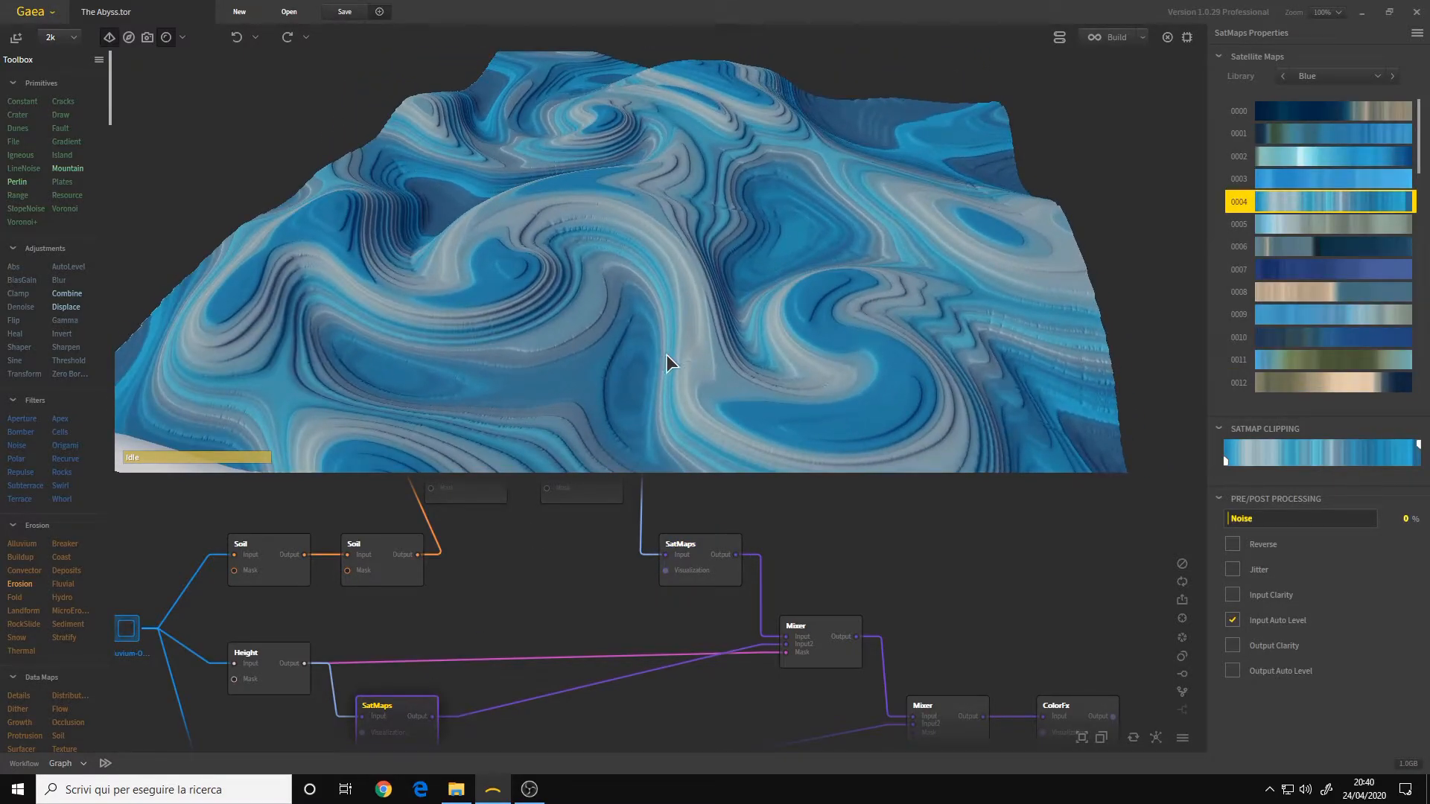
{"action": "left_click", "coordinate": [831, 654]}
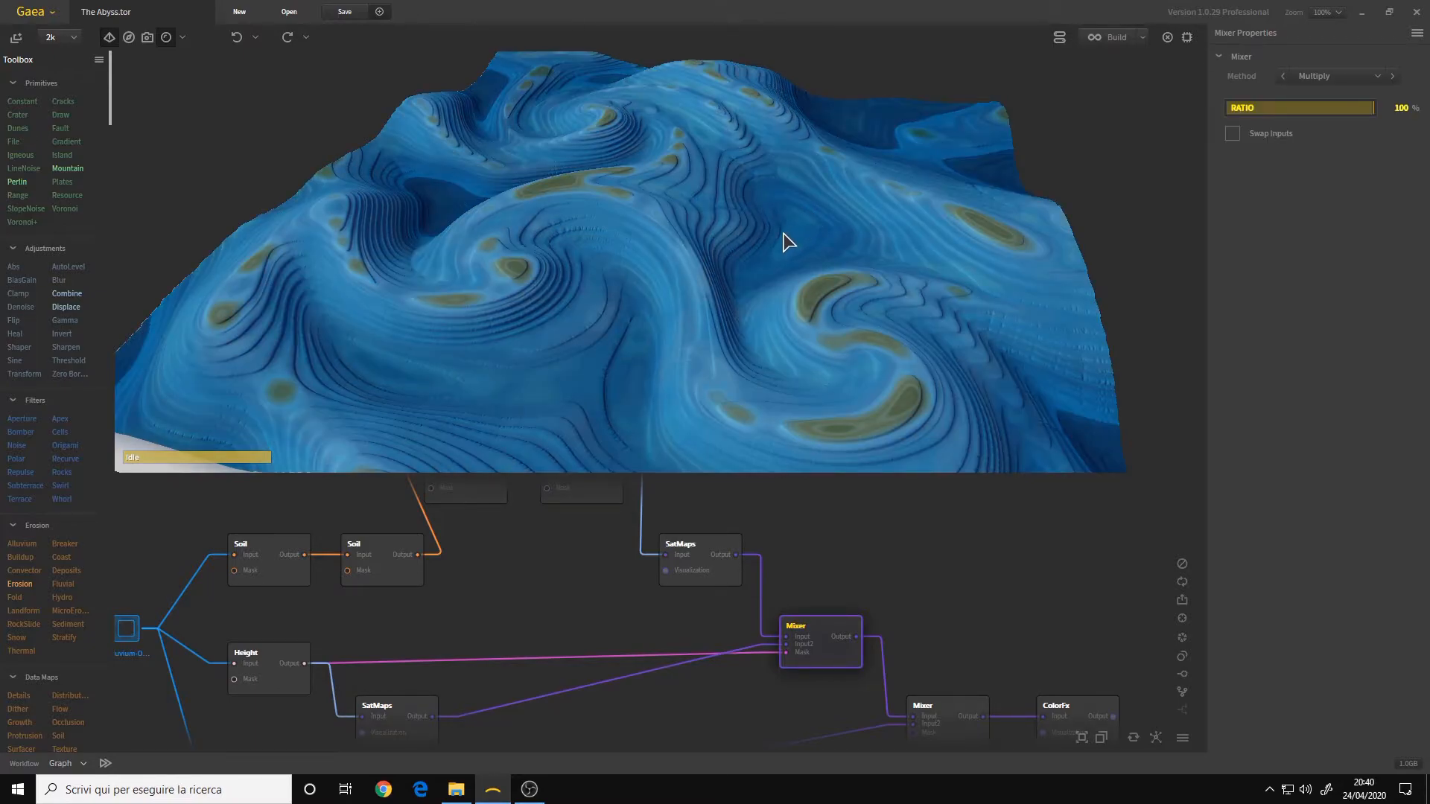
- Display the Texture node's mask and settings and examine its pattern on the central swirl up close
{"action": "left_click_drag", "start_coordinate": [769, 475], "coordinate": [774, 469]}
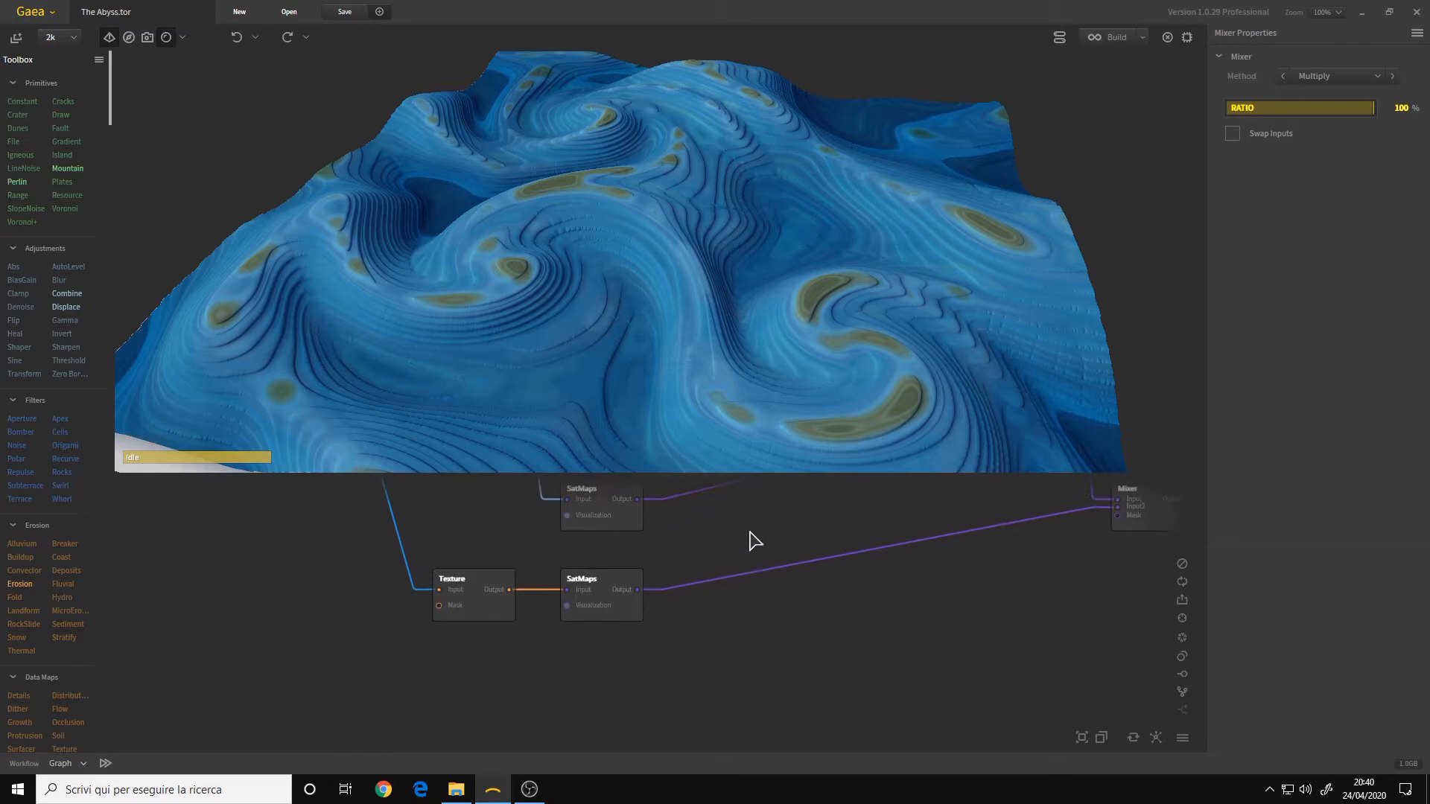
{"action": "left_click", "coordinate": [480, 614]}
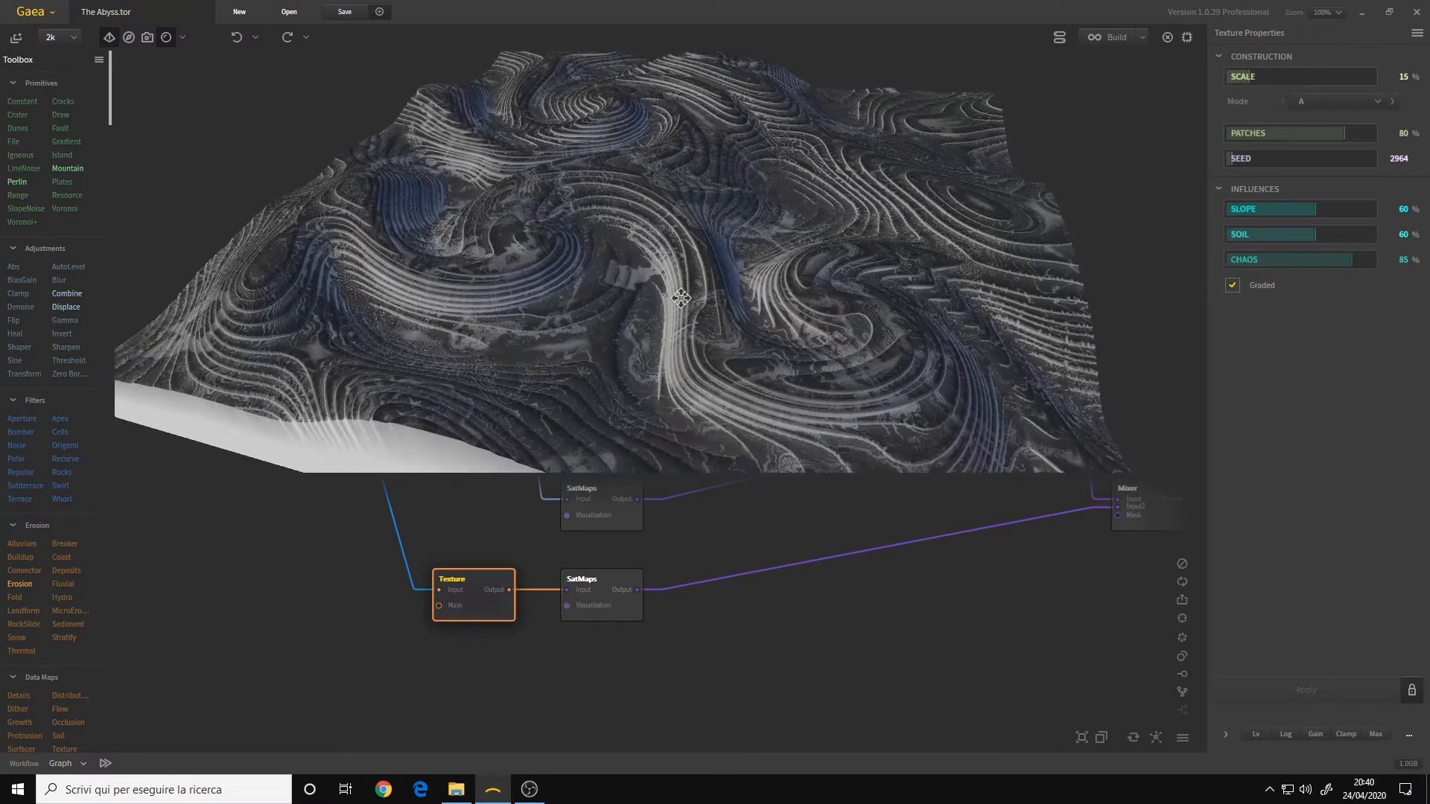
{"action": "mouse_move", "coordinate": [668, 291]}
{"action": "left_mouse_down"}
{"action": "mouse_move", "coordinate": [673, 344]}
{"action": "mouse_move", "coordinate": [674, 294]}
{"action": "left_mouse_up"}
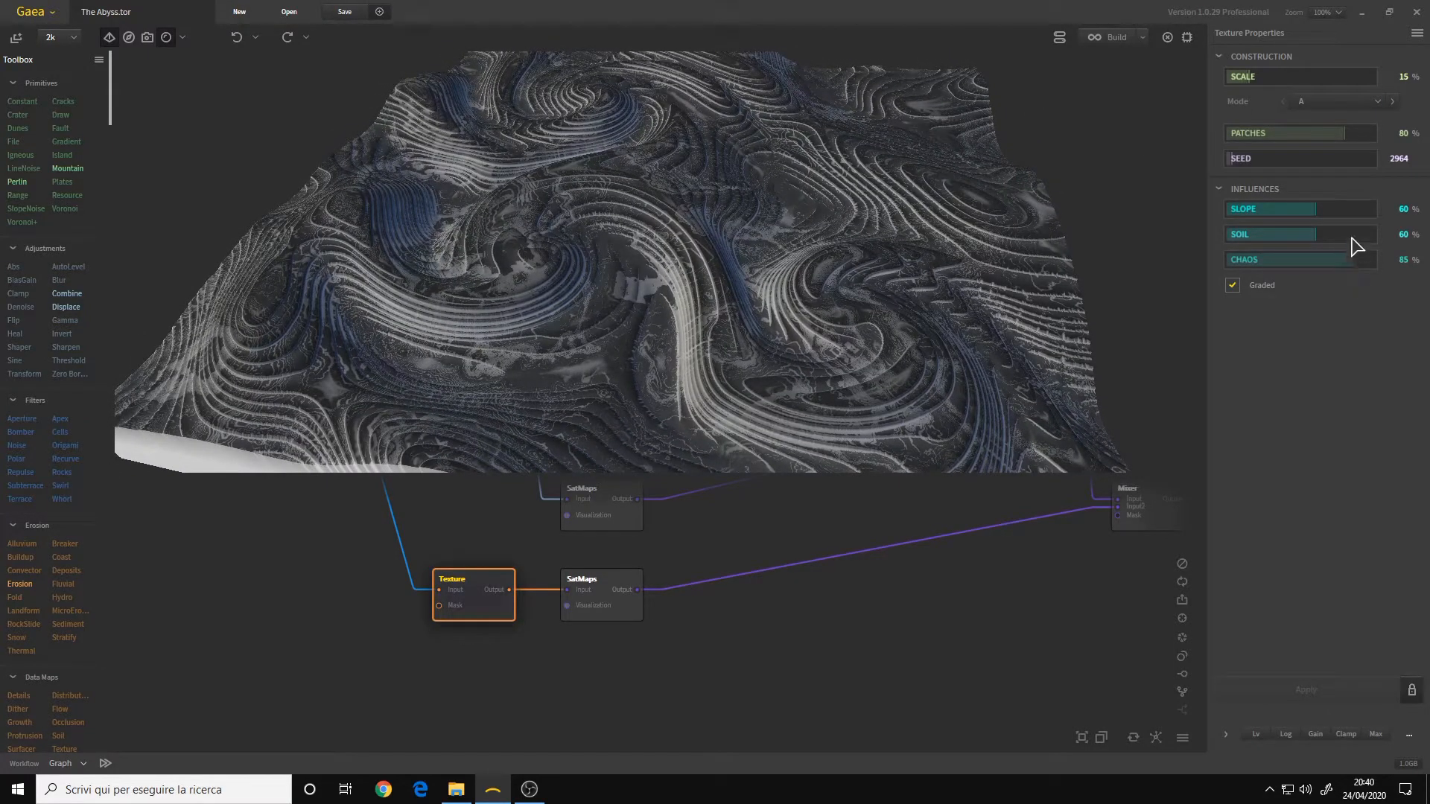
{"action": "left_click_drag", "start_coordinate": [776, 278], "coordinate": [704, 243]}
{"action": "scroll", "coordinate": [700, 246], "scroll_direction": "up", "scroll_amount": 8}
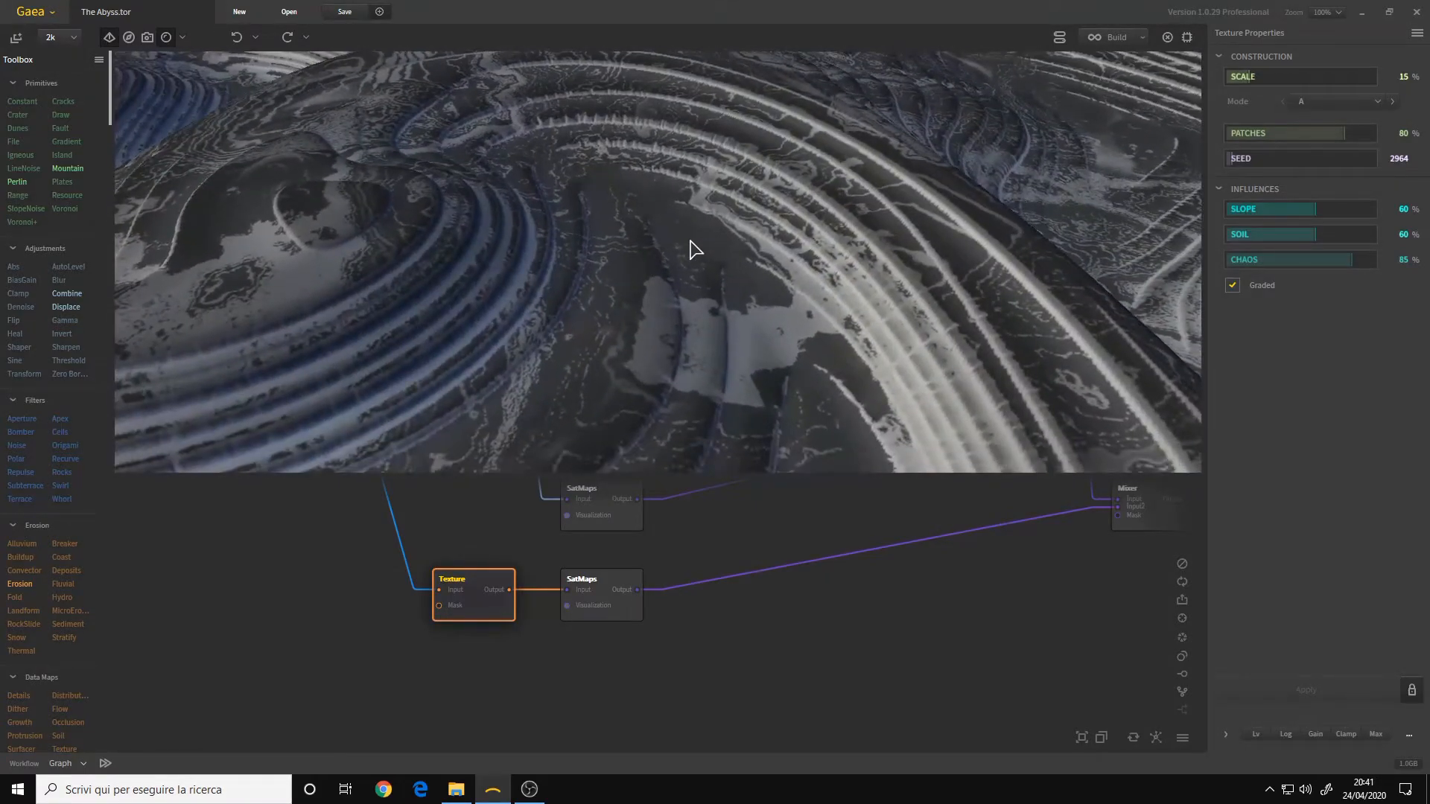
{"action": "scroll", "coordinate": [689, 240], "scroll_direction": "down", "scroll_amount": 5}
{"action": "mouse_move", "coordinate": [689, 240]}
{"action": "left_mouse_down"}
{"action": "mouse_move", "coordinate": [676, 265]}
{"action": "mouse_move", "coordinate": [746, 340]}
{"action": "mouse_move", "coordinate": [727, 249]}
{"action": "mouse_move", "coordinate": [680, 233]}
{"action": "mouse_move", "coordinate": [692, 247]}
{"action": "left_mouse_up"}
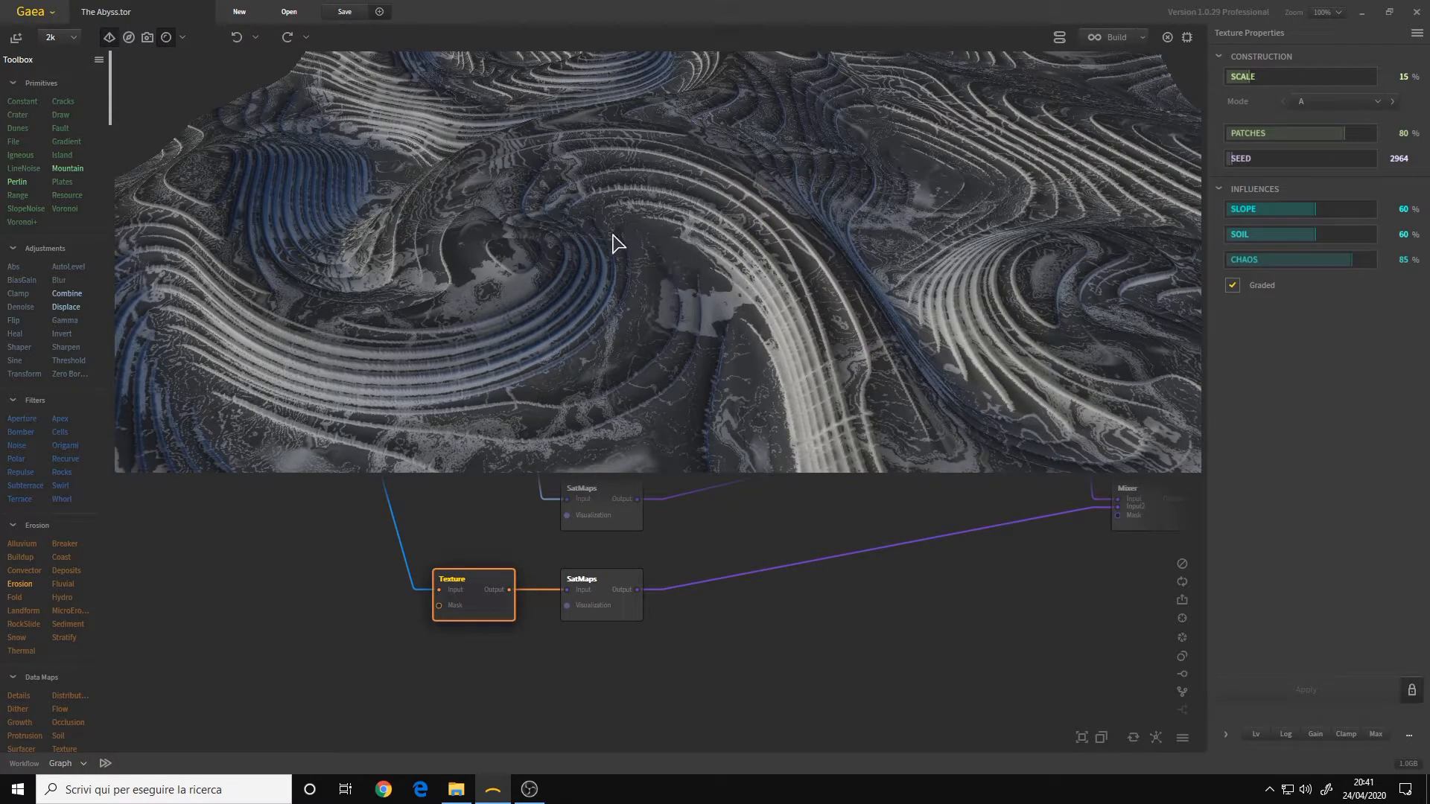
- Examine the Texture mask's light ridges and dark patches in close-up and across the wider terrain
{"action": "mouse_move", "coordinate": [629, 288]}
{"action": "left_mouse_down"}
{"action": "mouse_move", "coordinate": [744, 303]}
{"action": "mouse_move", "coordinate": [600, 294]}
{"action": "mouse_move", "coordinate": [610, 287]}
{"action": "left_mouse_up"}
{"action": "scroll", "coordinate": [611, 288], "scroll_direction": "up", "scroll_amount": 3}
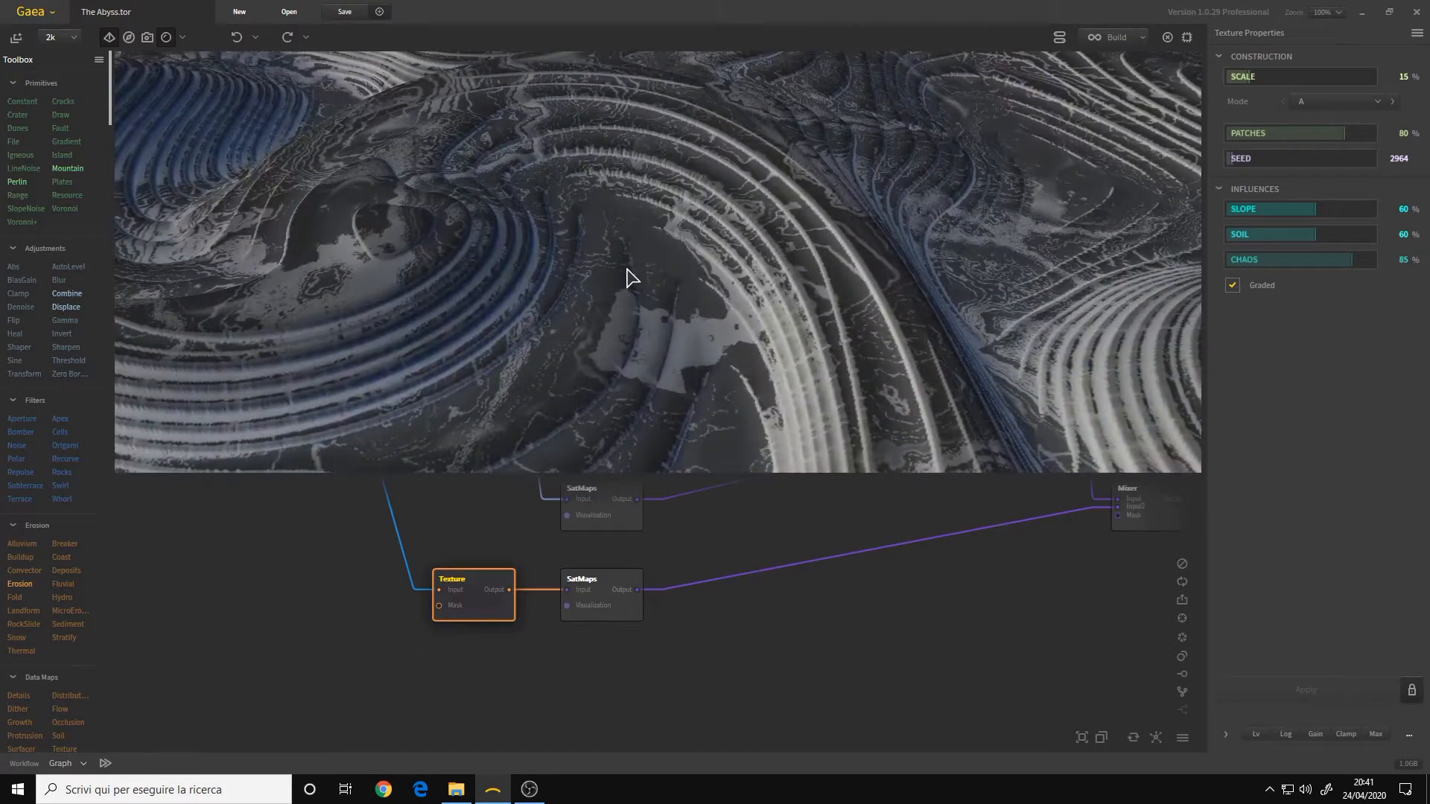
{"action": "scroll", "coordinate": [556, 257], "scroll_direction": "up", "scroll_amount": 3}
{"action": "scroll", "coordinate": [555, 257], "scroll_direction": "down", "scroll_amount": 2}
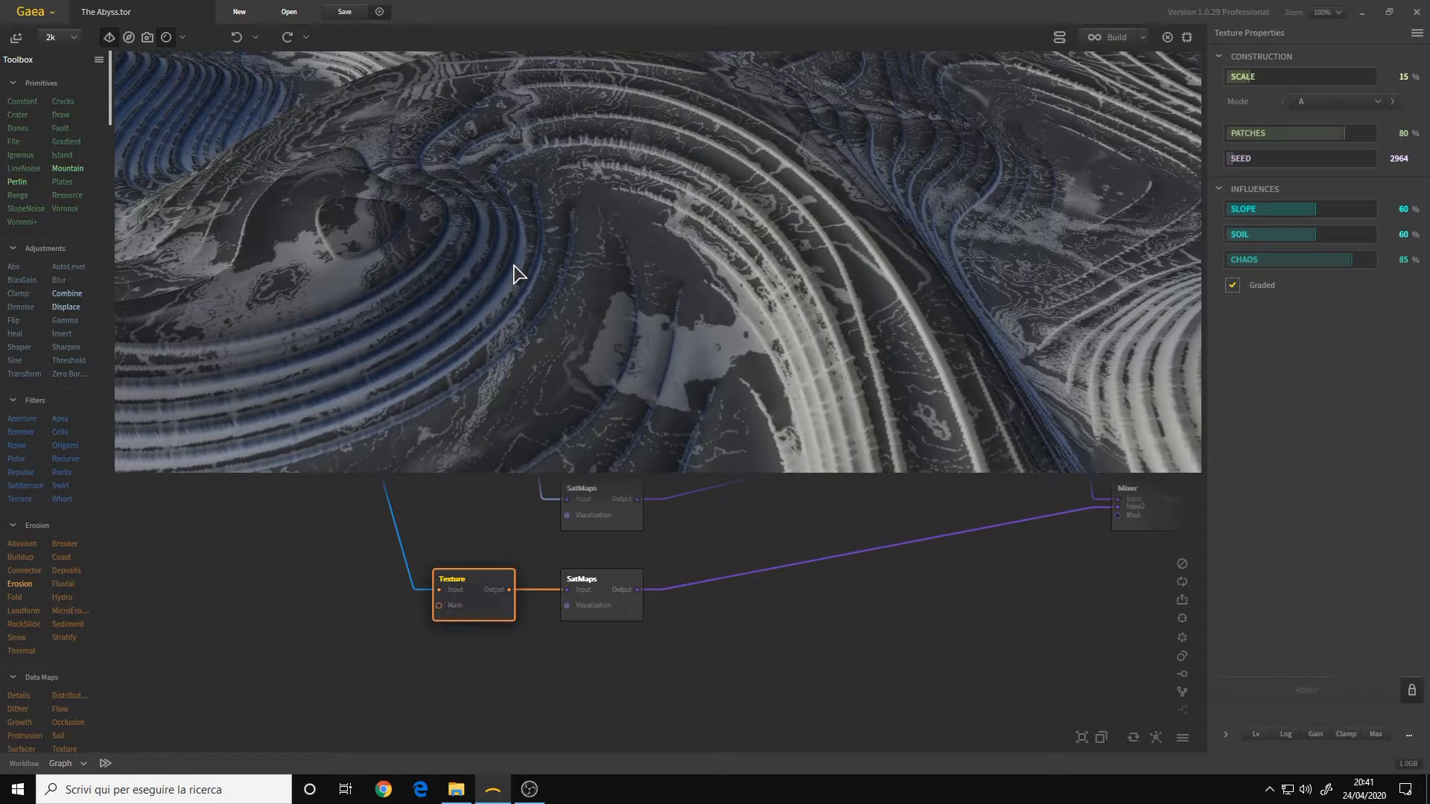
{"action": "left_click_drag", "start_coordinate": [543, 291], "coordinate": [544, 288]}
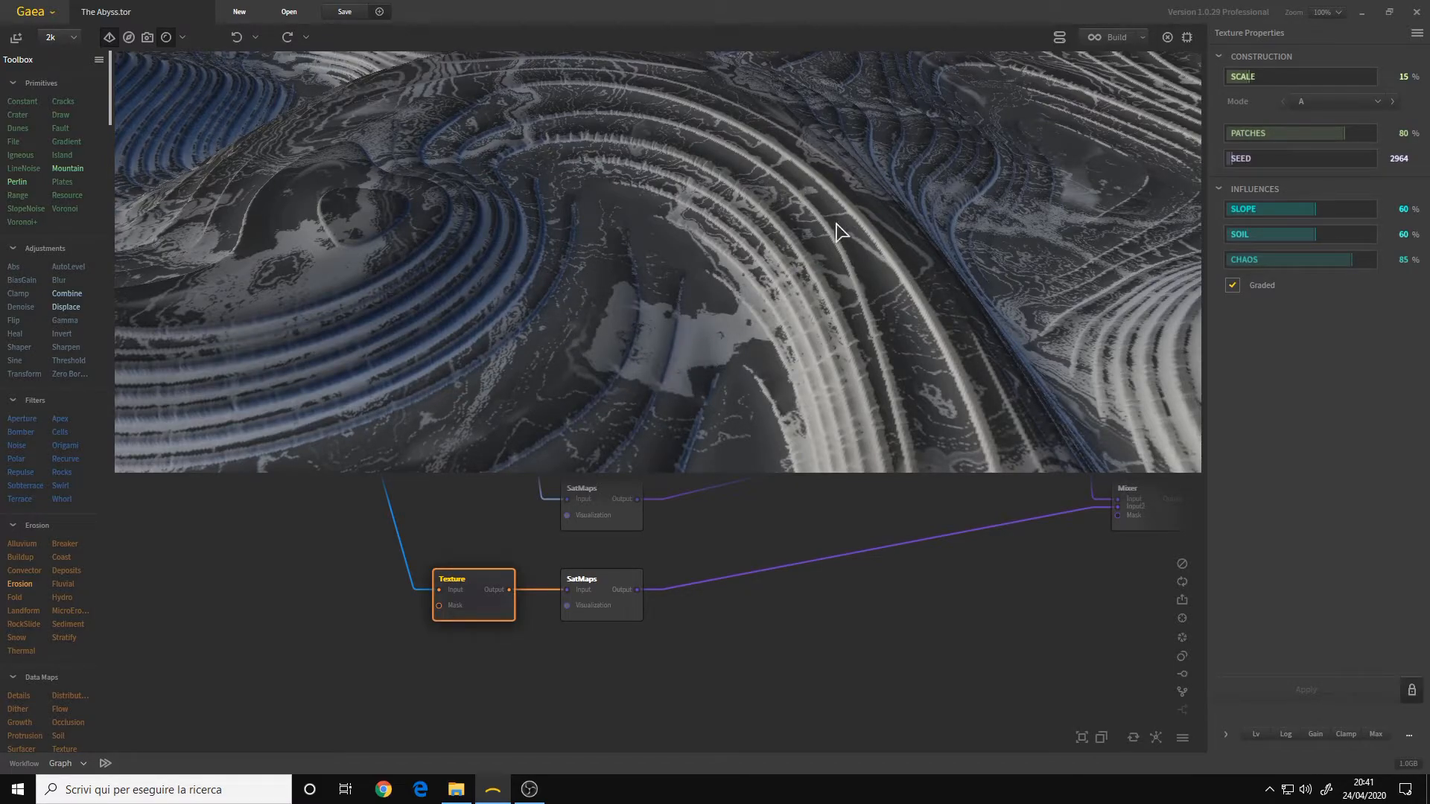
{"action": "scroll", "coordinate": [662, 327], "scroll_direction": "down", "scroll_amount": 5}
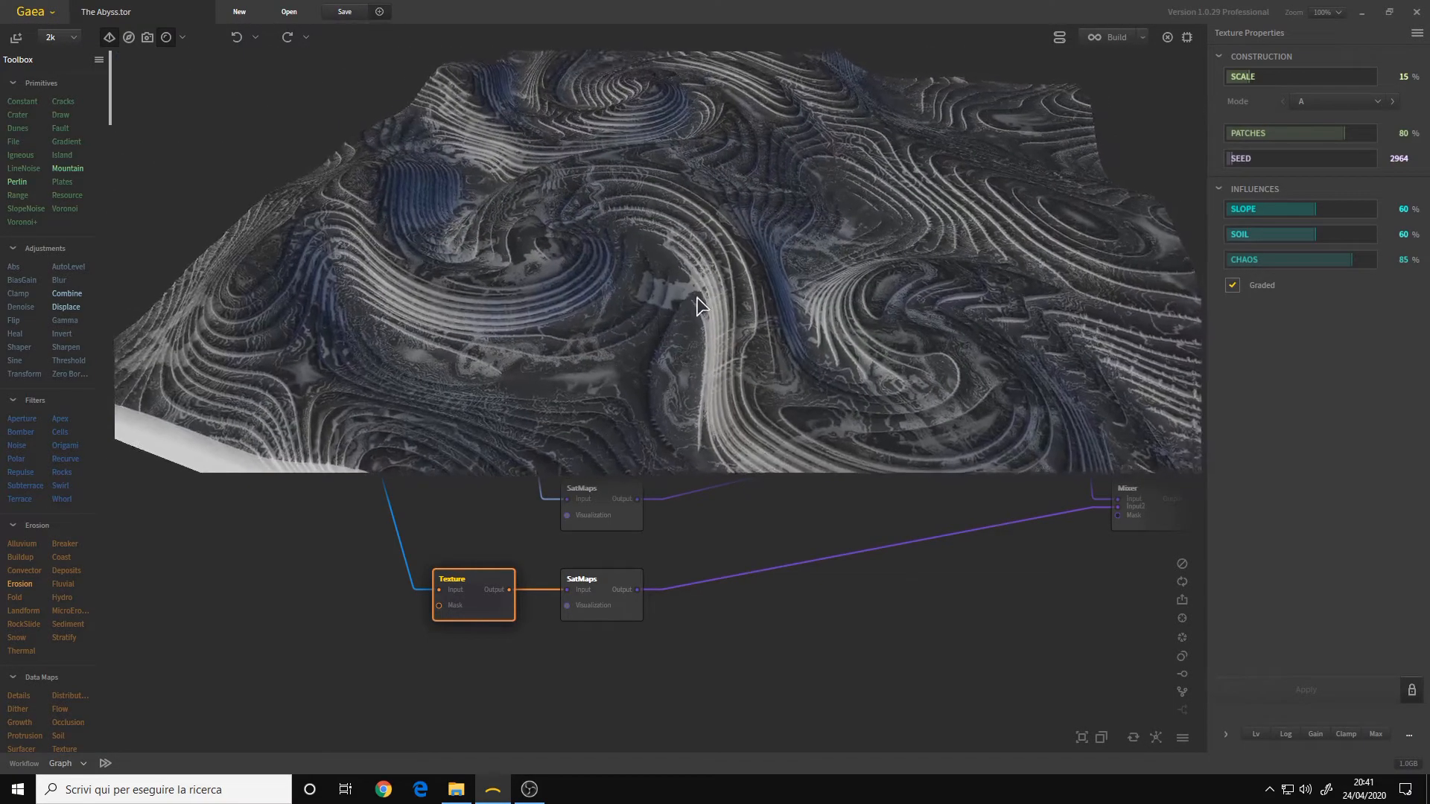
{"action": "scroll", "coordinate": [700, 325], "scroll_direction": "down", "scroll_amount": 2}
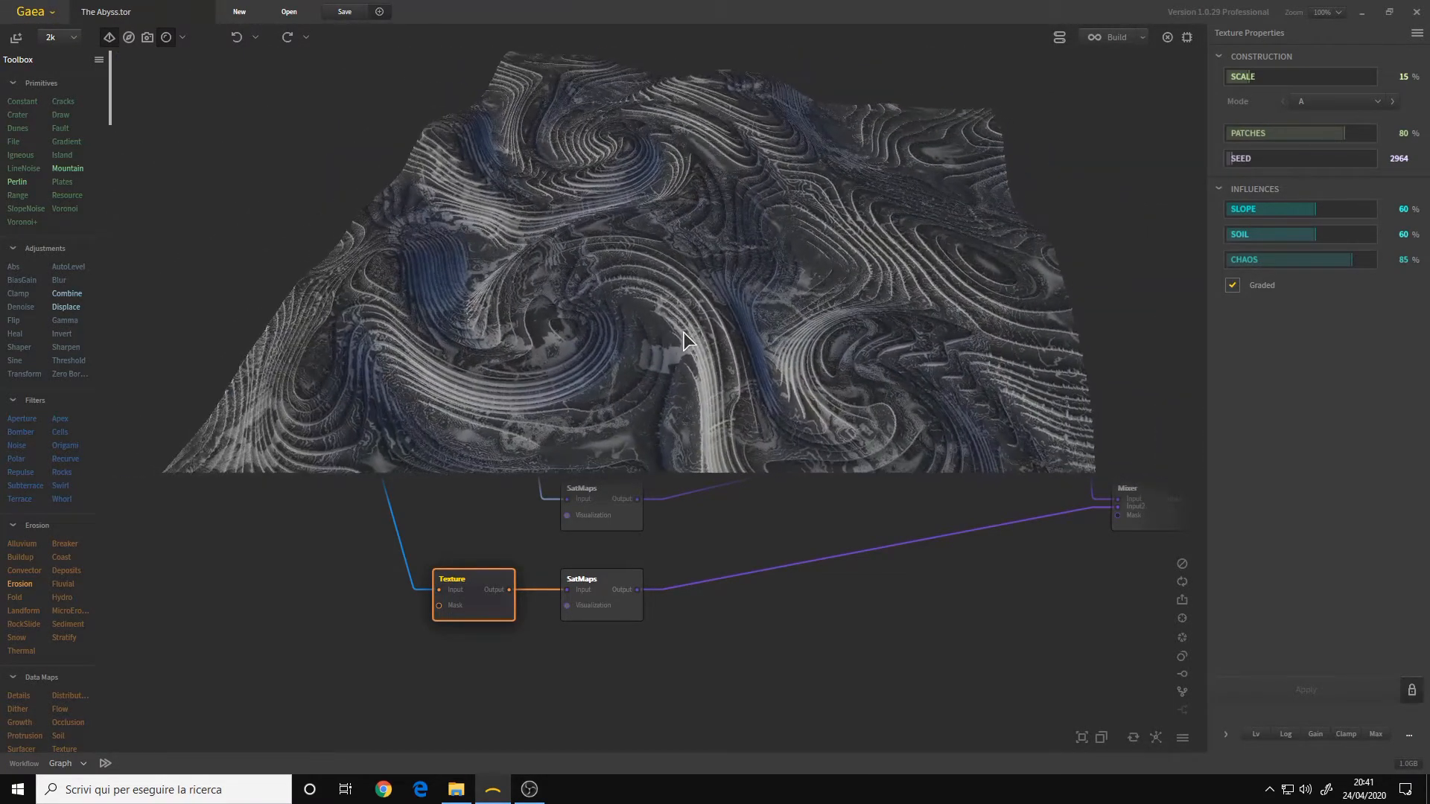
{"action": "scroll", "coordinate": [680, 325], "scroll_direction": "up", "scroll_amount": 4}
{"action": "left_click_drag", "start_coordinate": [683, 325], "coordinate": [687, 302]}
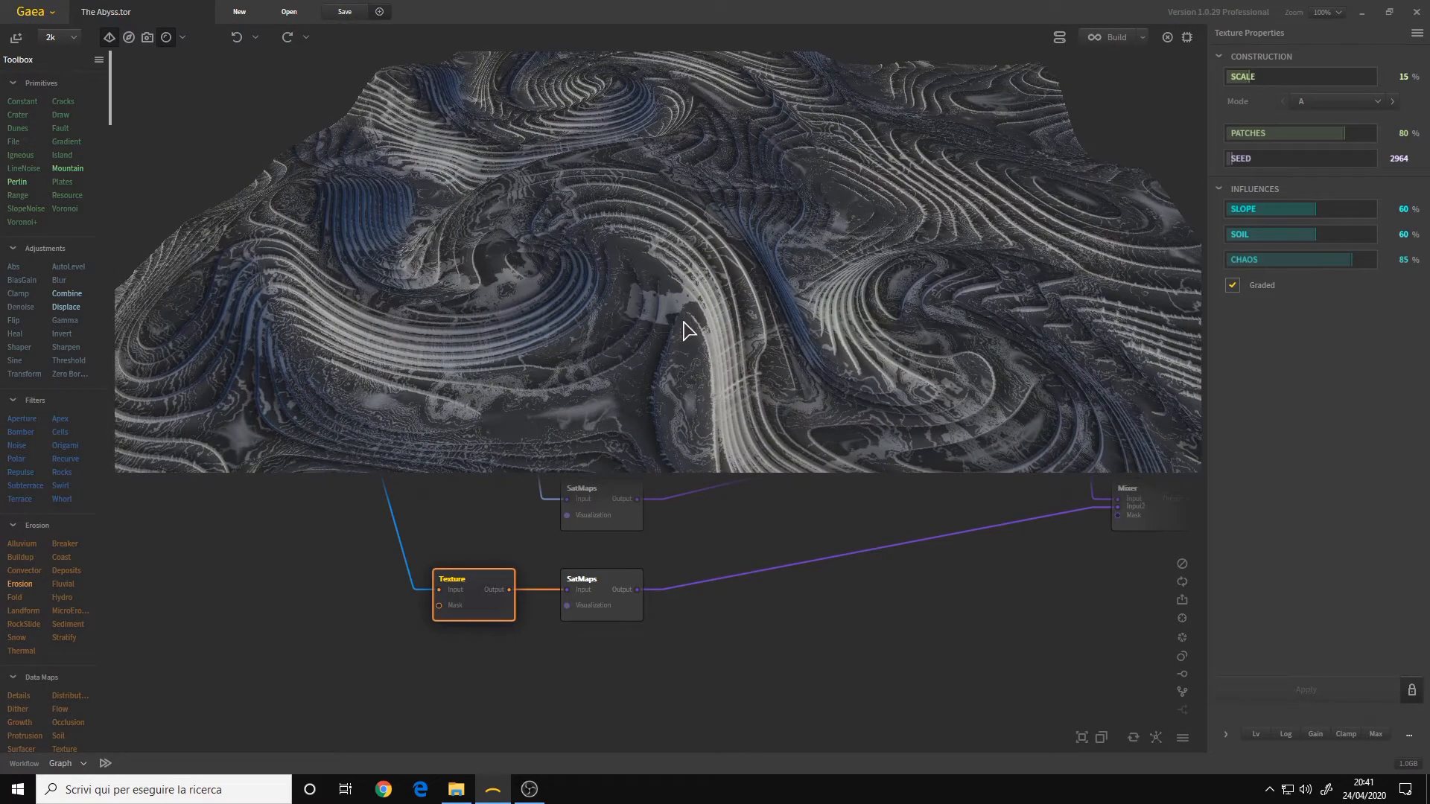
- Display the SatMaps node fed by Texture and examine its Rocky color map on the ridges up close
{"action": "left_click", "coordinate": [599, 613]}
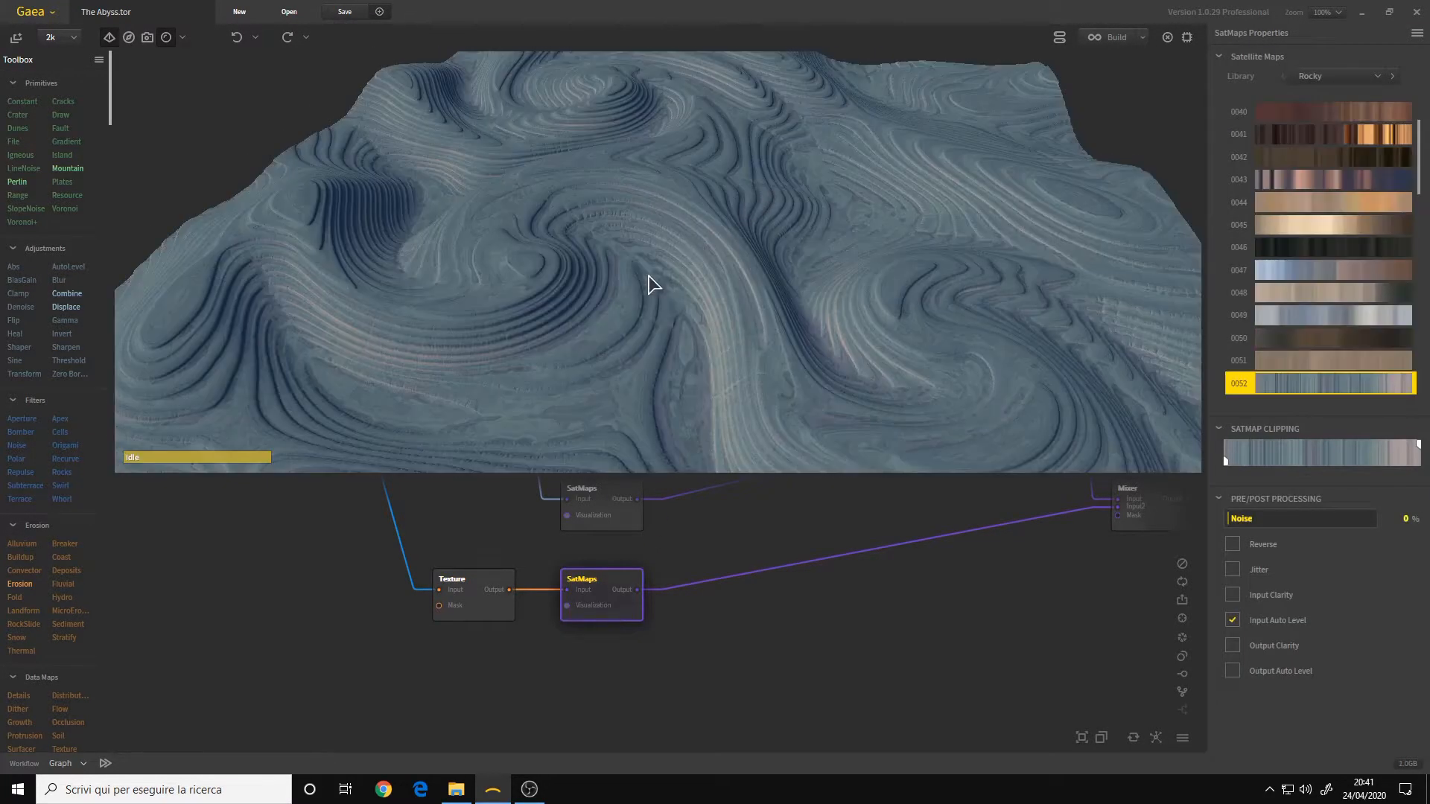
{"action": "left_click_drag", "start_coordinate": [704, 244], "coordinate": [648, 261]}
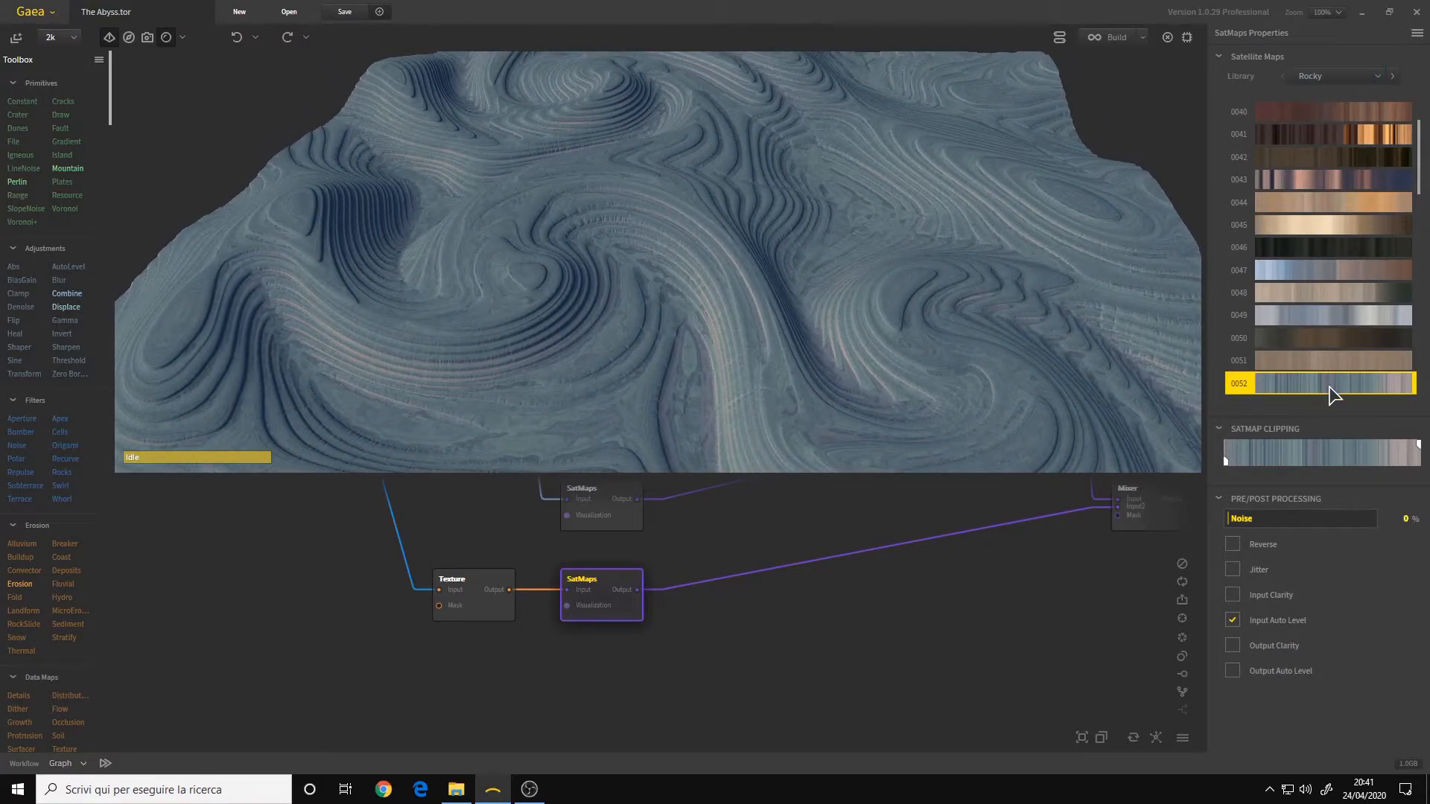
{"action": "scroll", "coordinate": [566, 281], "scroll_direction": "up", "scroll_amount": 5}
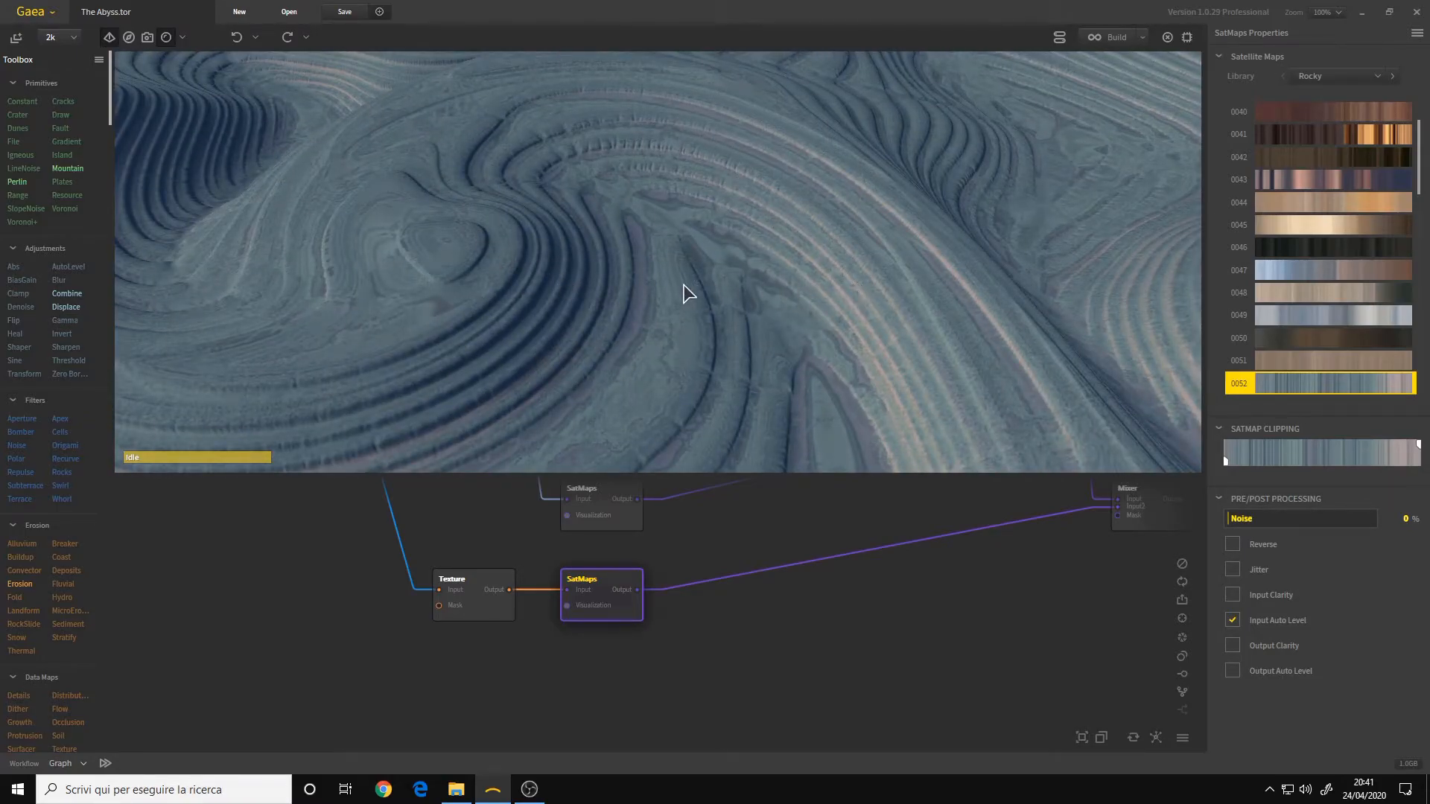
{"action": "scroll", "coordinate": [686, 294], "scroll_direction": "down", "scroll_amount": 6}
{"action": "mouse_move", "coordinate": [646, 267]}
{"action": "left_mouse_down"}
{"action": "mouse_move", "coordinate": [648, 289]}
{"action": "mouse_move", "coordinate": [674, 298]}
{"action": "mouse_move", "coordinate": [663, 273]}
{"action": "left_mouse_up"}
{"action": "scroll", "coordinate": [658, 272], "scroll_direction": "up", "scroll_amount": 3}
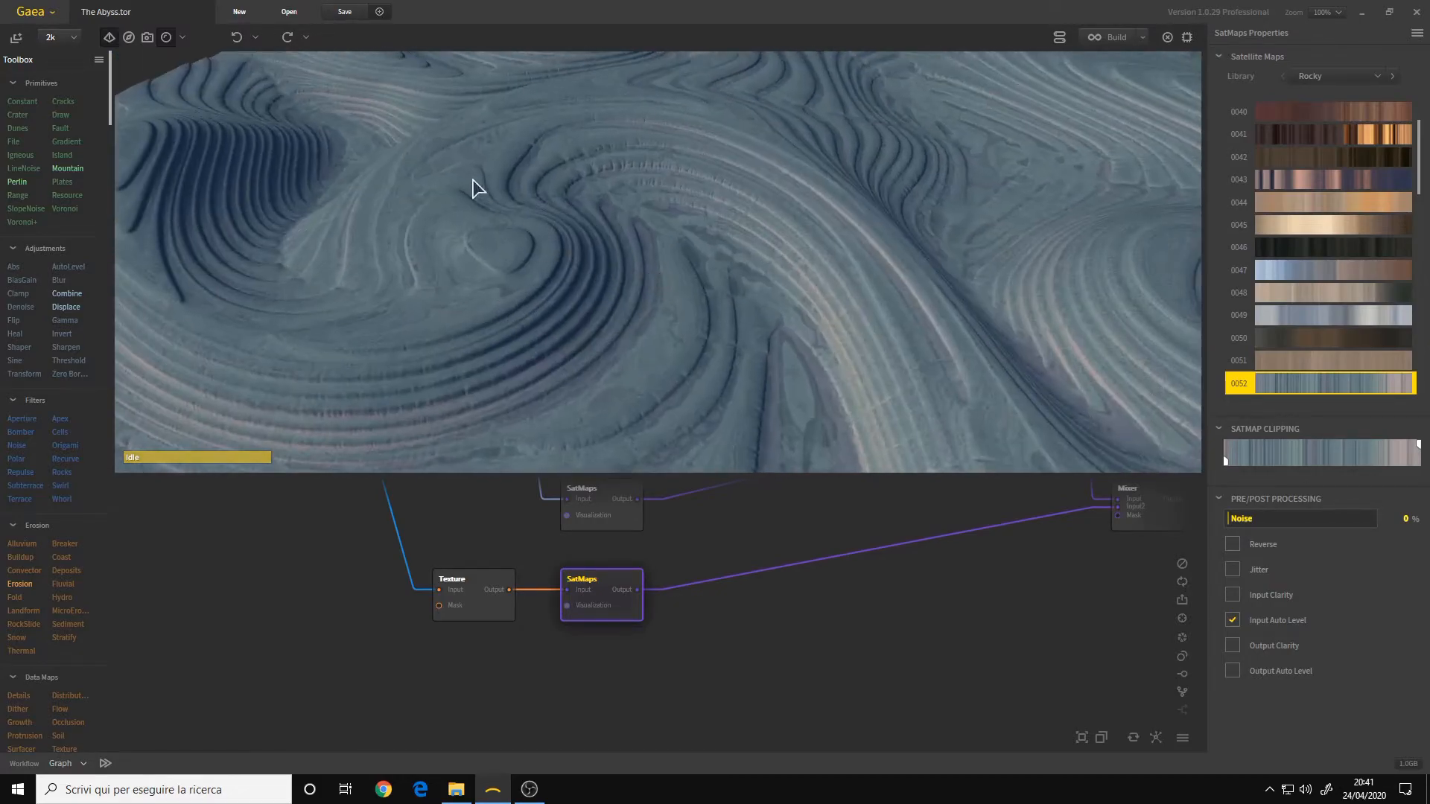
{"action": "left_click_drag", "start_coordinate": [479, 224], "coordinate": [638, 269]}
{"action": "scroll", "coordinate": [639, 277], "scroll_direction": "up", "scroll_amount": 5}
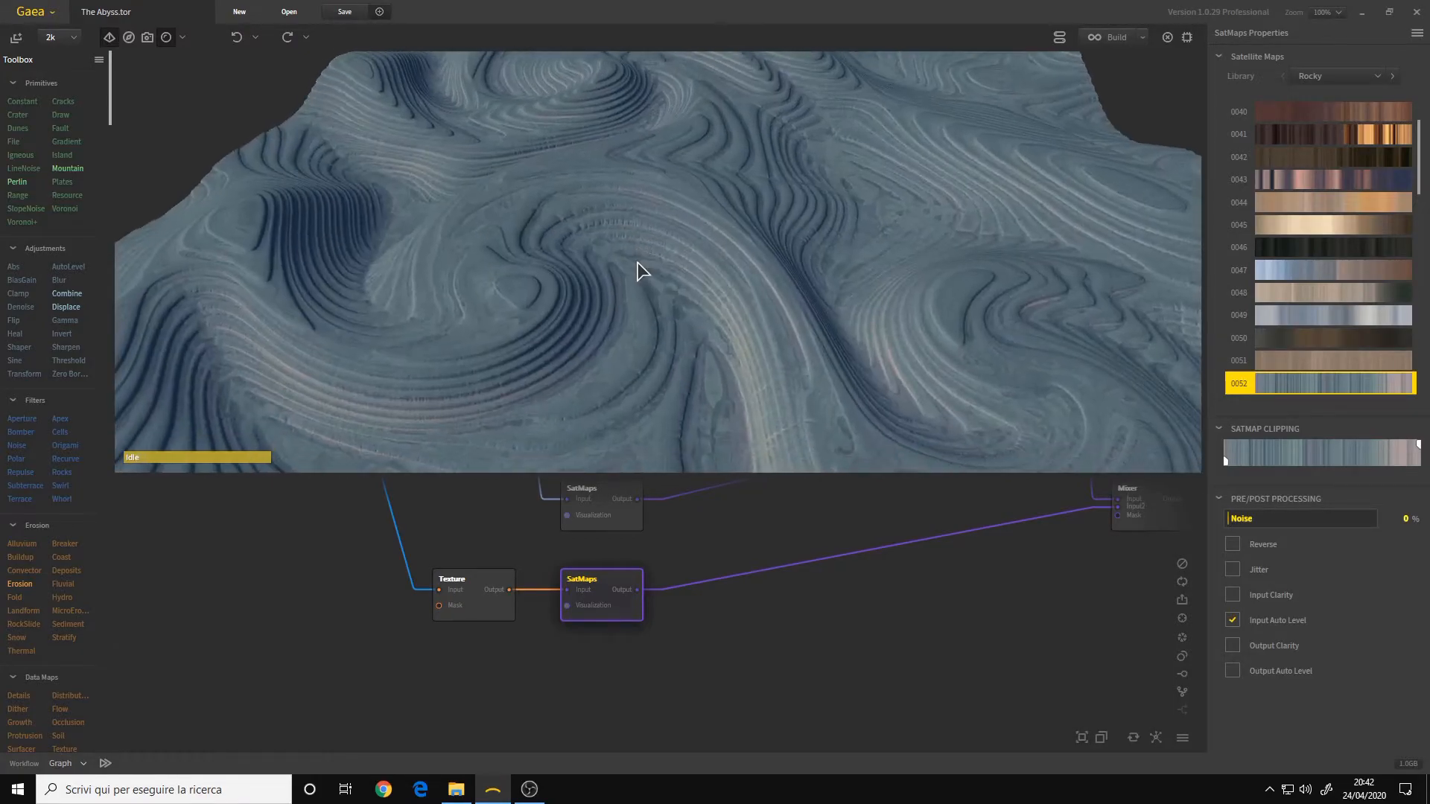
{"action": "left_click_drag", "start_coordinate": [670, 281], "coordinate": [551, 216]}
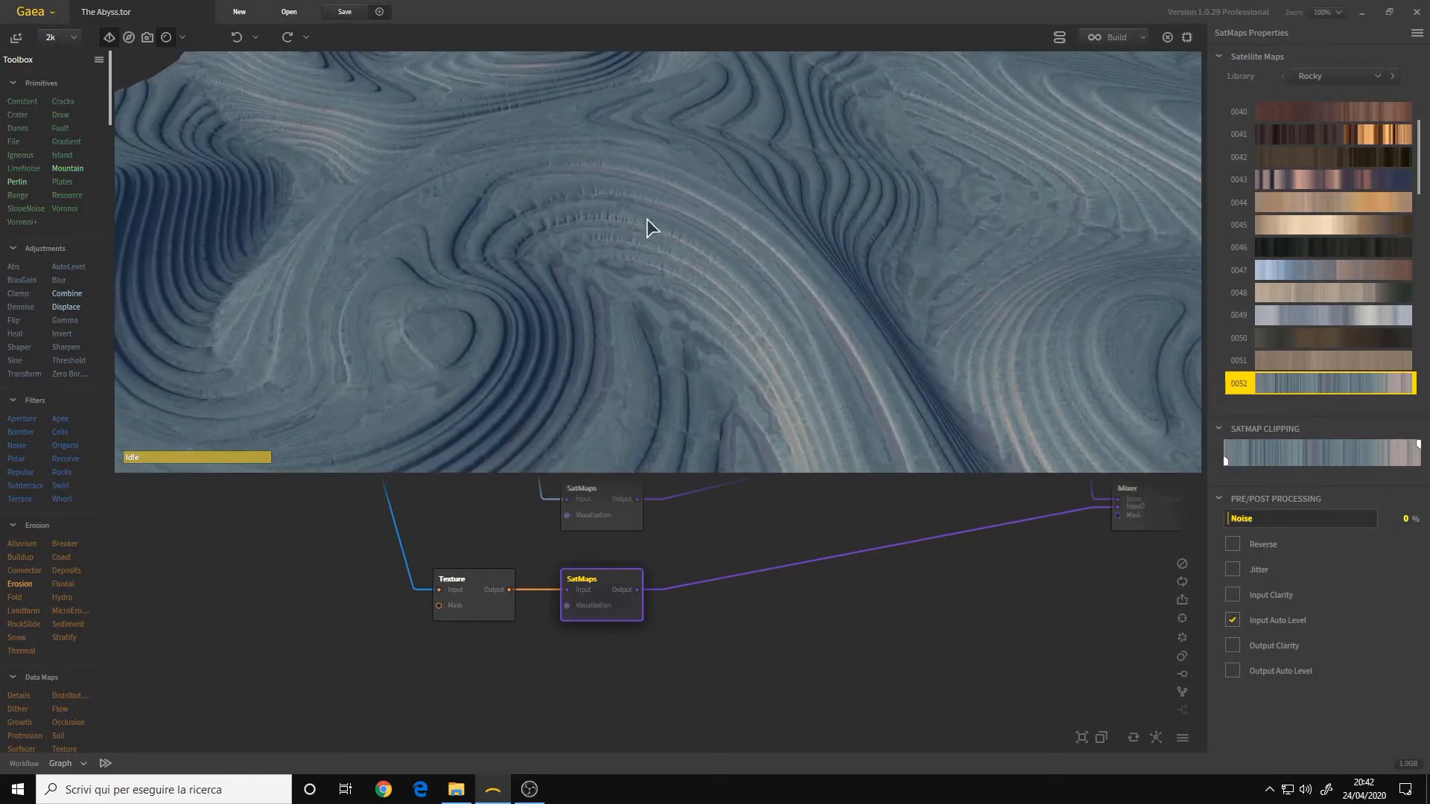
- Display the settings and blended colors of the second Mixer, which feeds ColorFx, over the whole terrain
{"action": "scroll", "coordinate": [593, 286], "scroll_direction": "down", "scroll_amount": 5}
{"action": "left_click_drag", "start_coordinate": [826, 577], "coordinate": [661, 686]}
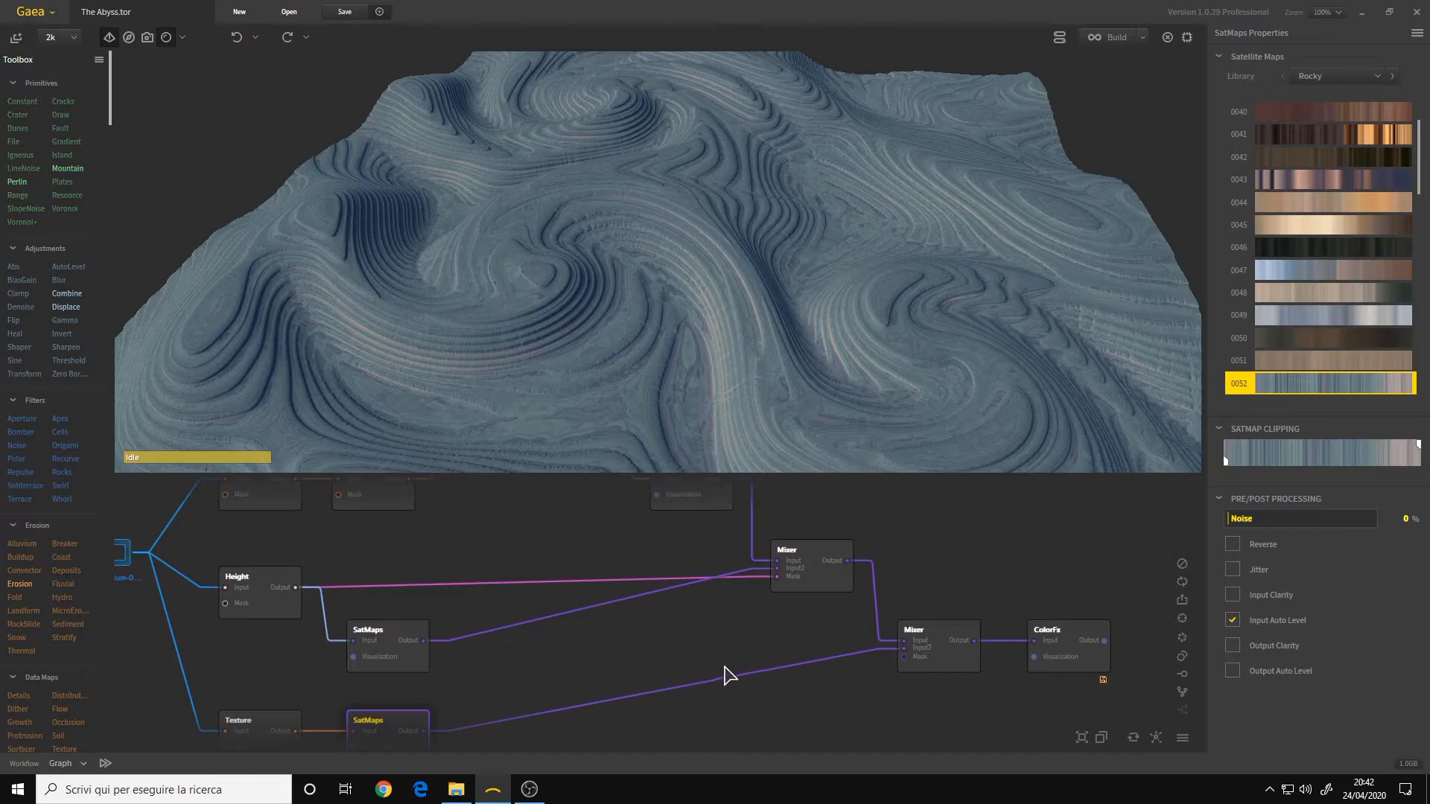
{"action": "left_click", "coordinate": [911, 645]}
{"action": "left_click_drag", "start_coordinate": [754, 622], "coordinate": [668, 622]}
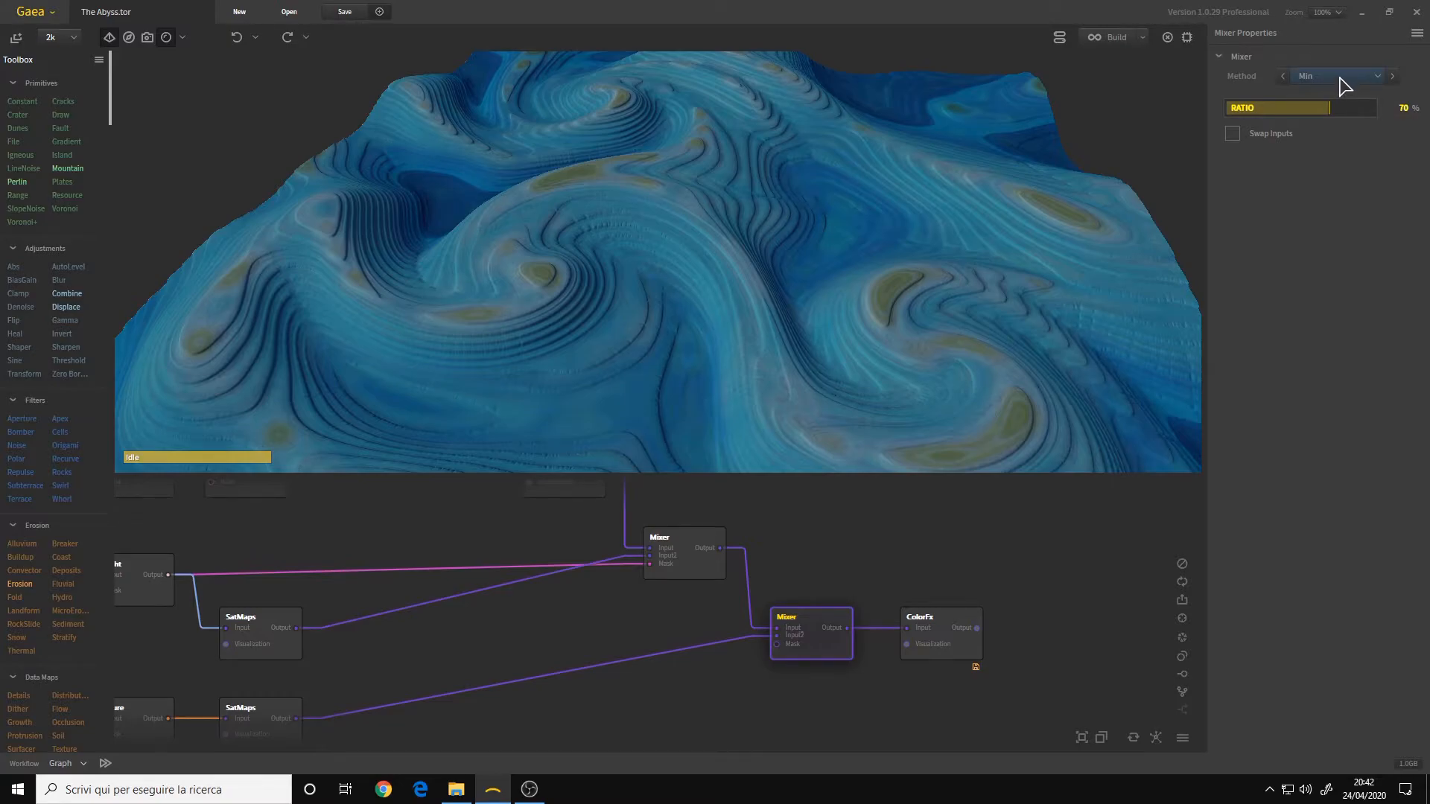
{"action": "left_click_drag", "start_coordinate": [776, 218], "coordinate": [704, 283]}
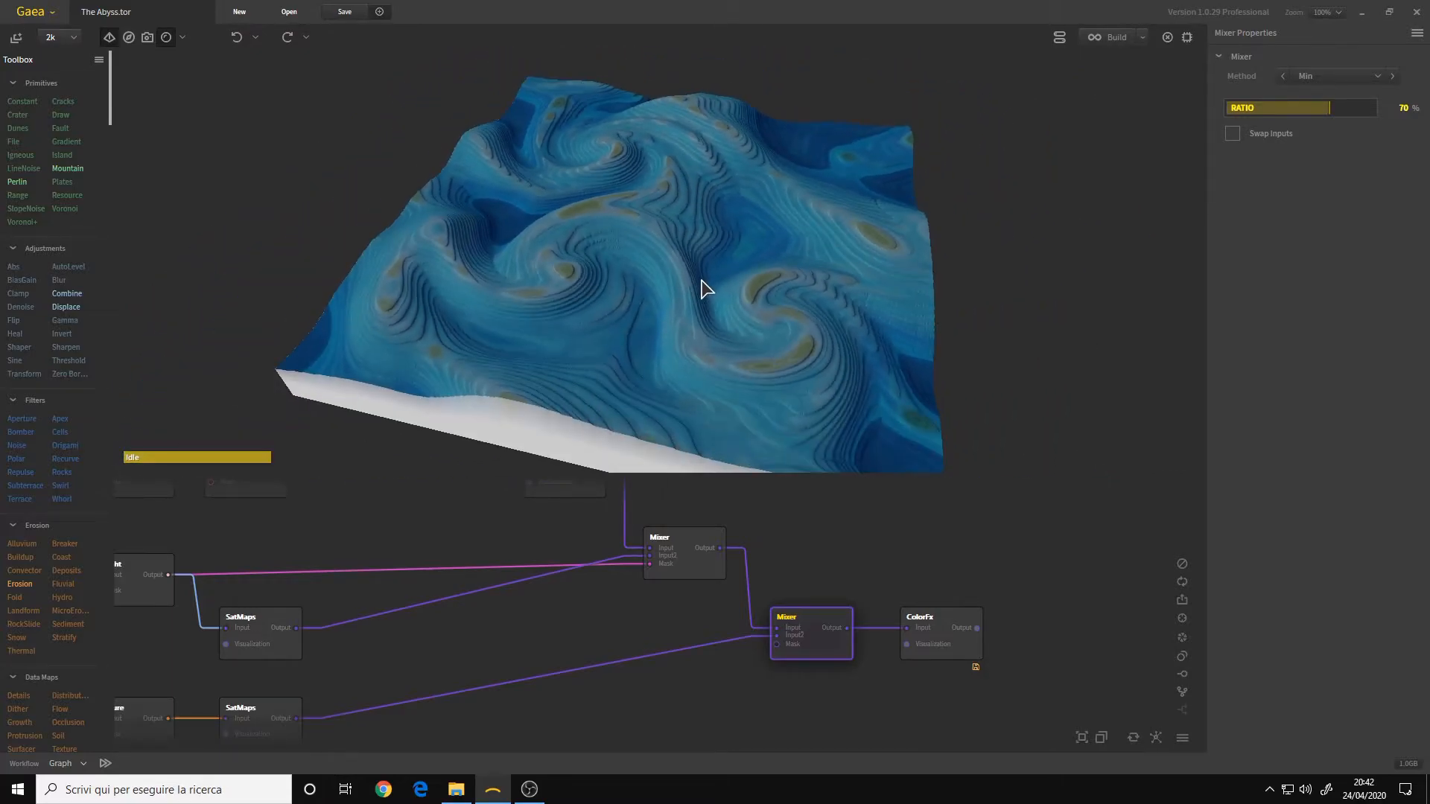
{"action": "scroll", "coordinate": [704, 287], "scroll_direction": "up", "scroll_amount": 4}
- Compare the Texture-fed SatMaps colors and the first Mixer's output with the second Mixer's blend
{"action": "left_click", "coordinate": [252, 705]}
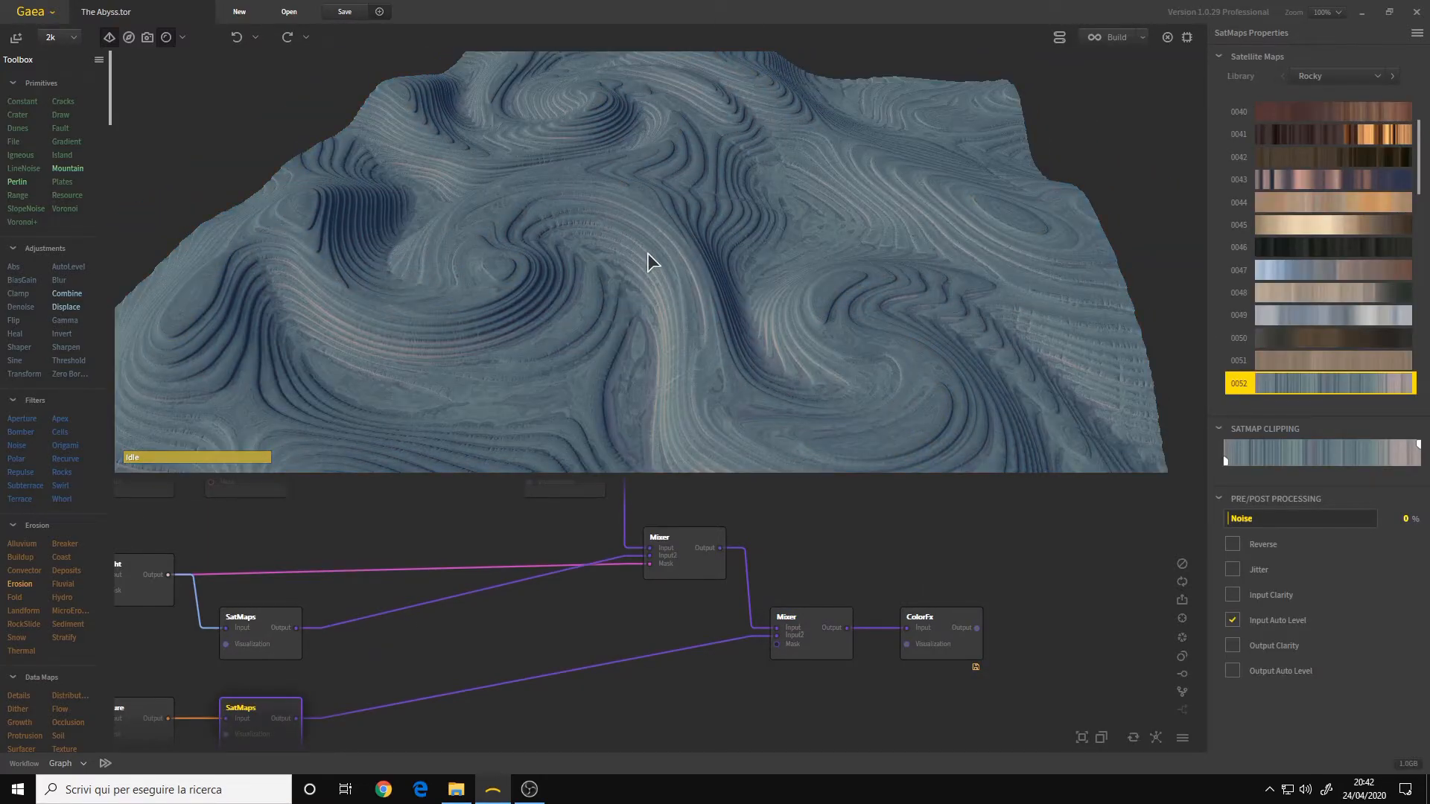
{"action": "left_click", "coordinate": [688, 563]}
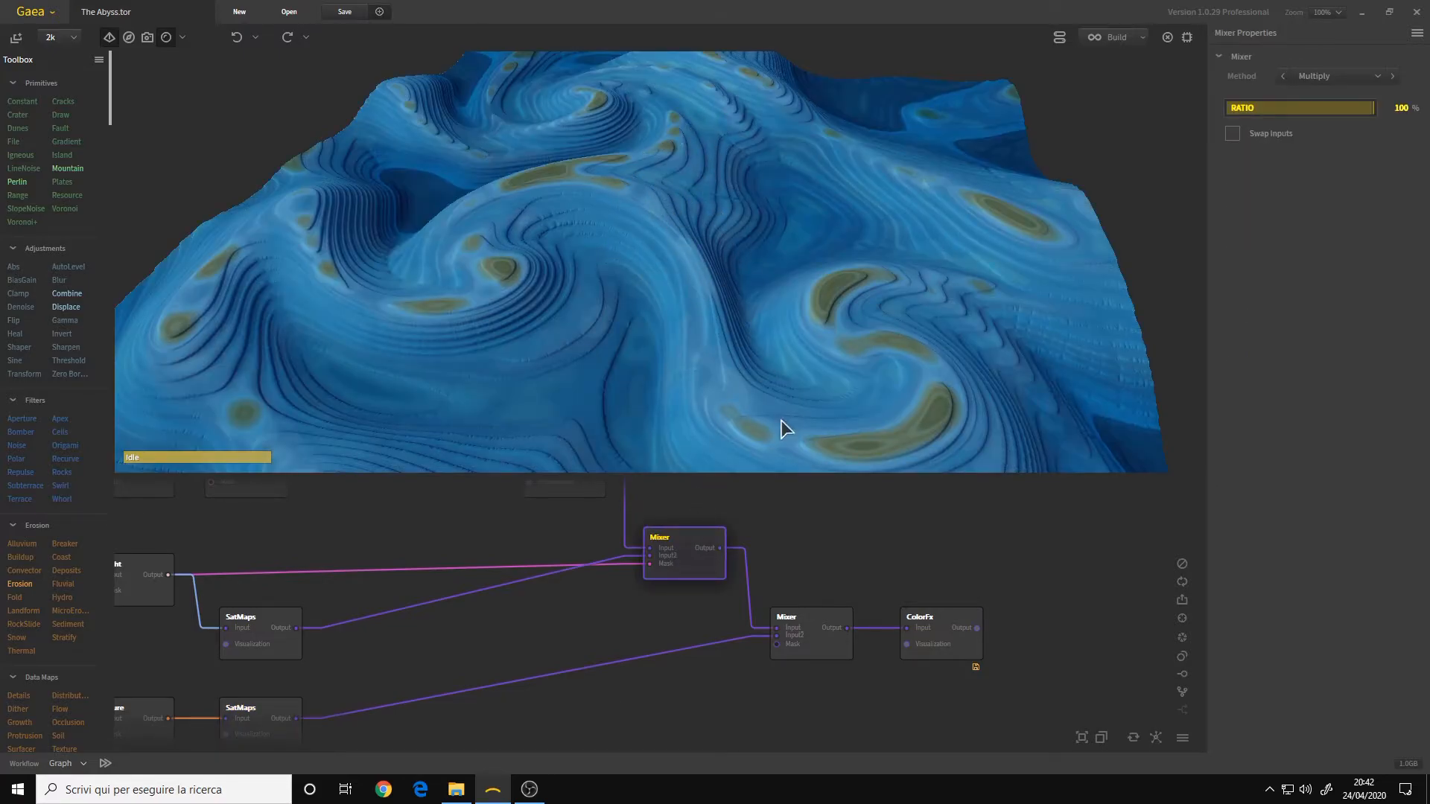
{"action": "left_click", "coordinate": [814, 642]}
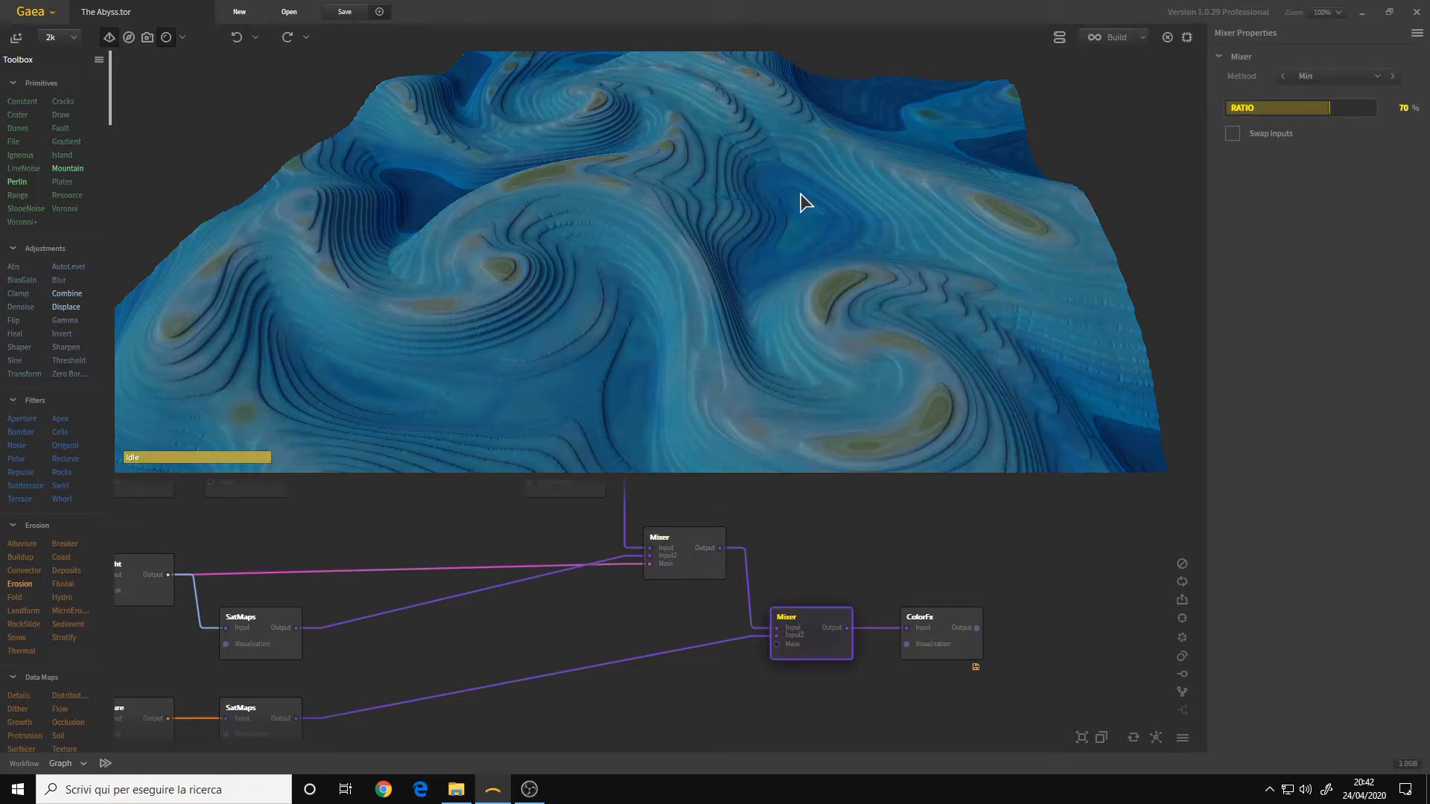
{"action": "left_click_drag", "start_coordinate": [718, 271], "coordinate": [703, 279]}
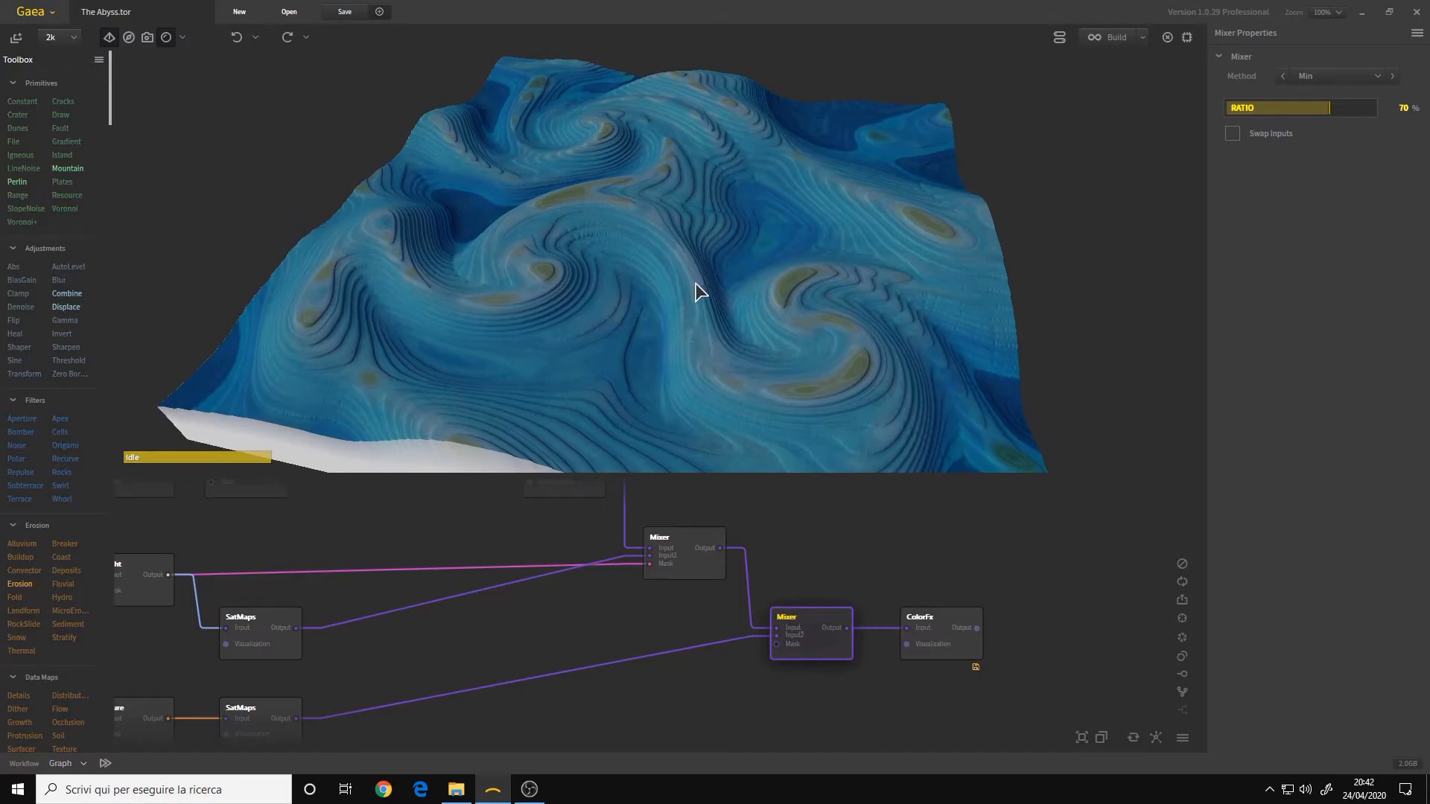
{"action": "left_click_drag", "start_coordinate": [684, 647], "coordinate": [533, 642]}
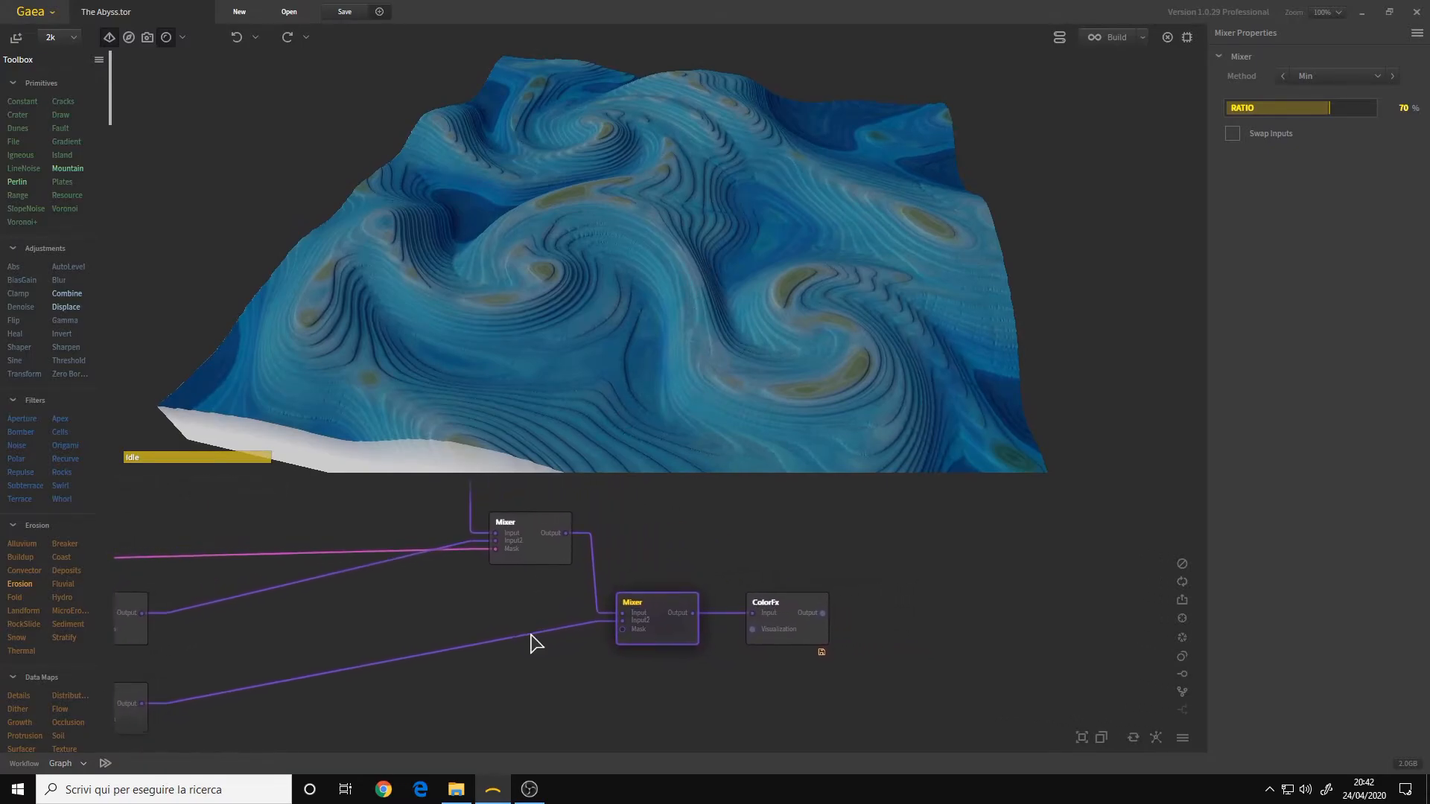
- Display the ColorFx node's final coloring and view it over the whole terrain
{"action": "left_click", "coordinate": [799, 633]}
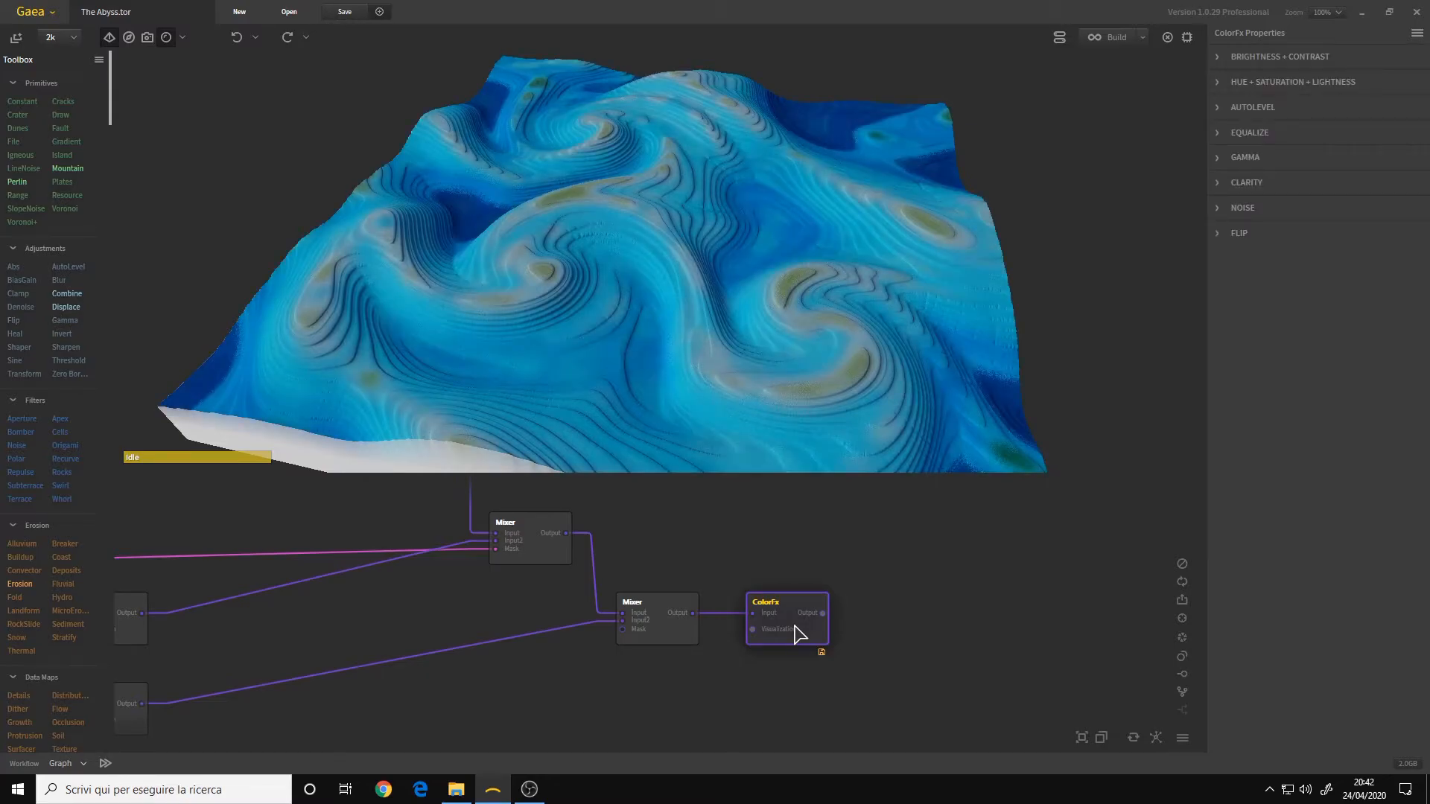
{"action": "left_click_drag", "start_coordinate": [687, 261], "coordinate": [672, 178]}
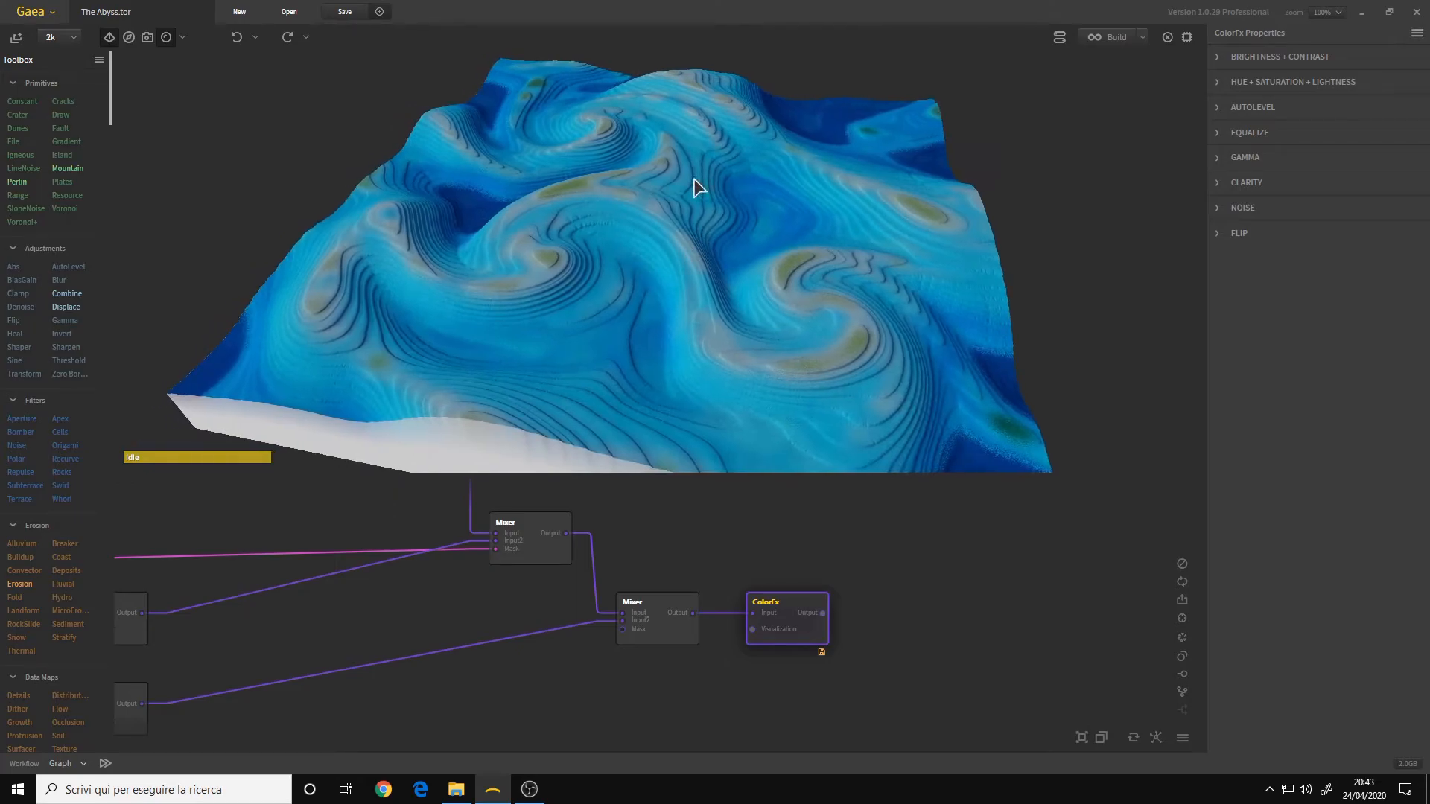
{"action": "left_click_drag", "start_coordinate": [671, 250], "coordinate": [671, 259]}
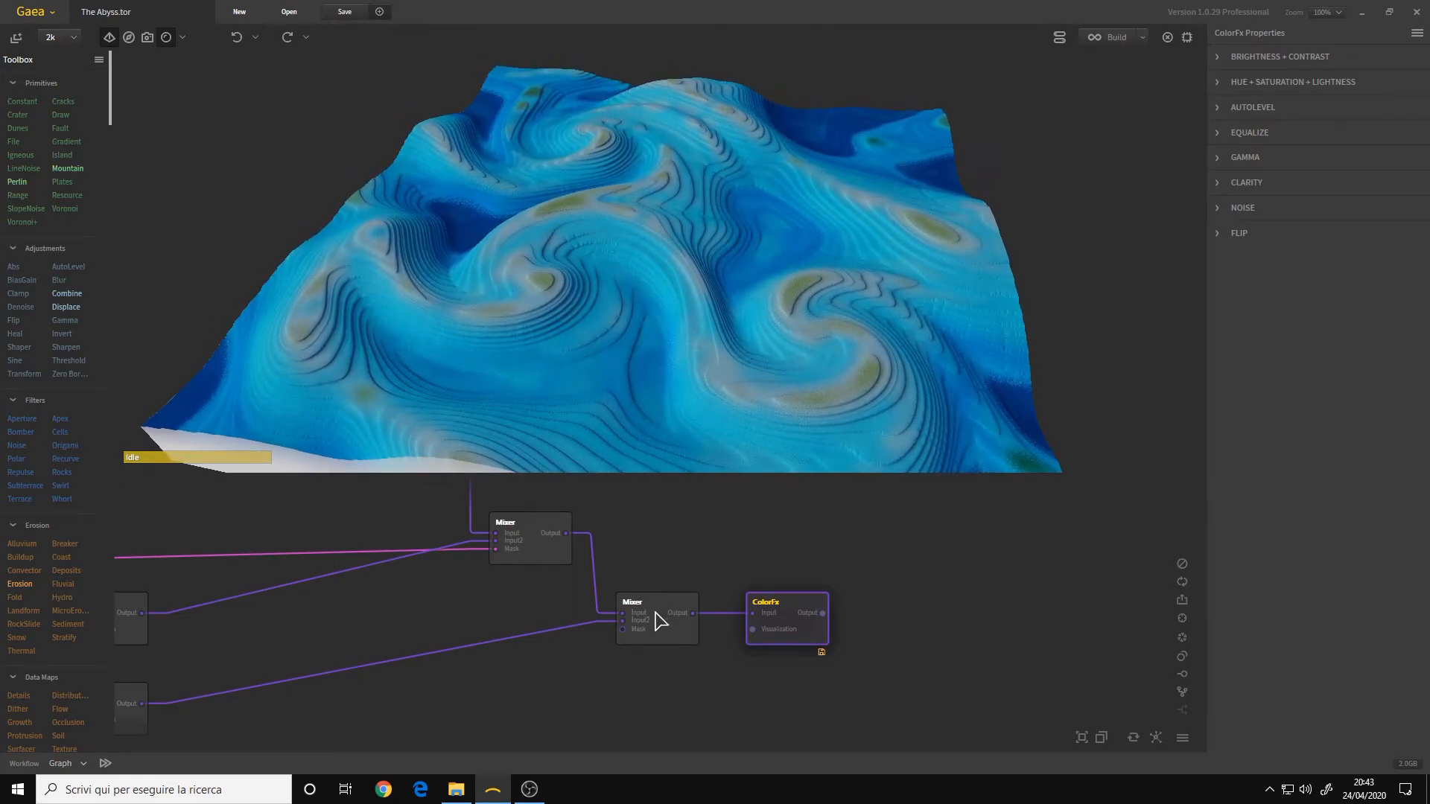
- Show the ColorFx node's Brightness + Contrast, Hue + Saturation + Lightness and Noise settings
{"action": "left_click", "coordinate": [1218, 57]}
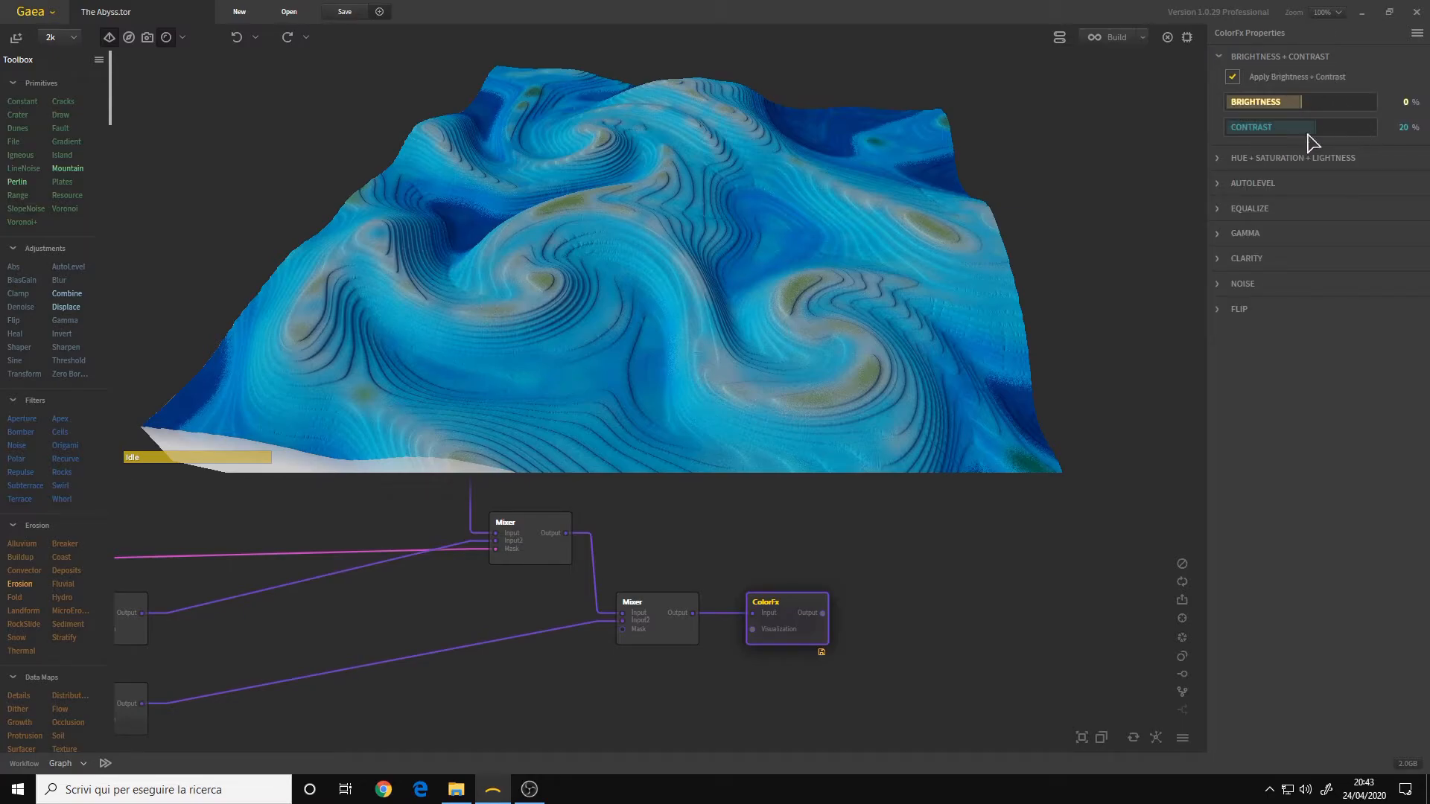
{"action": "left_click", "coordinate": [1218, 159]}
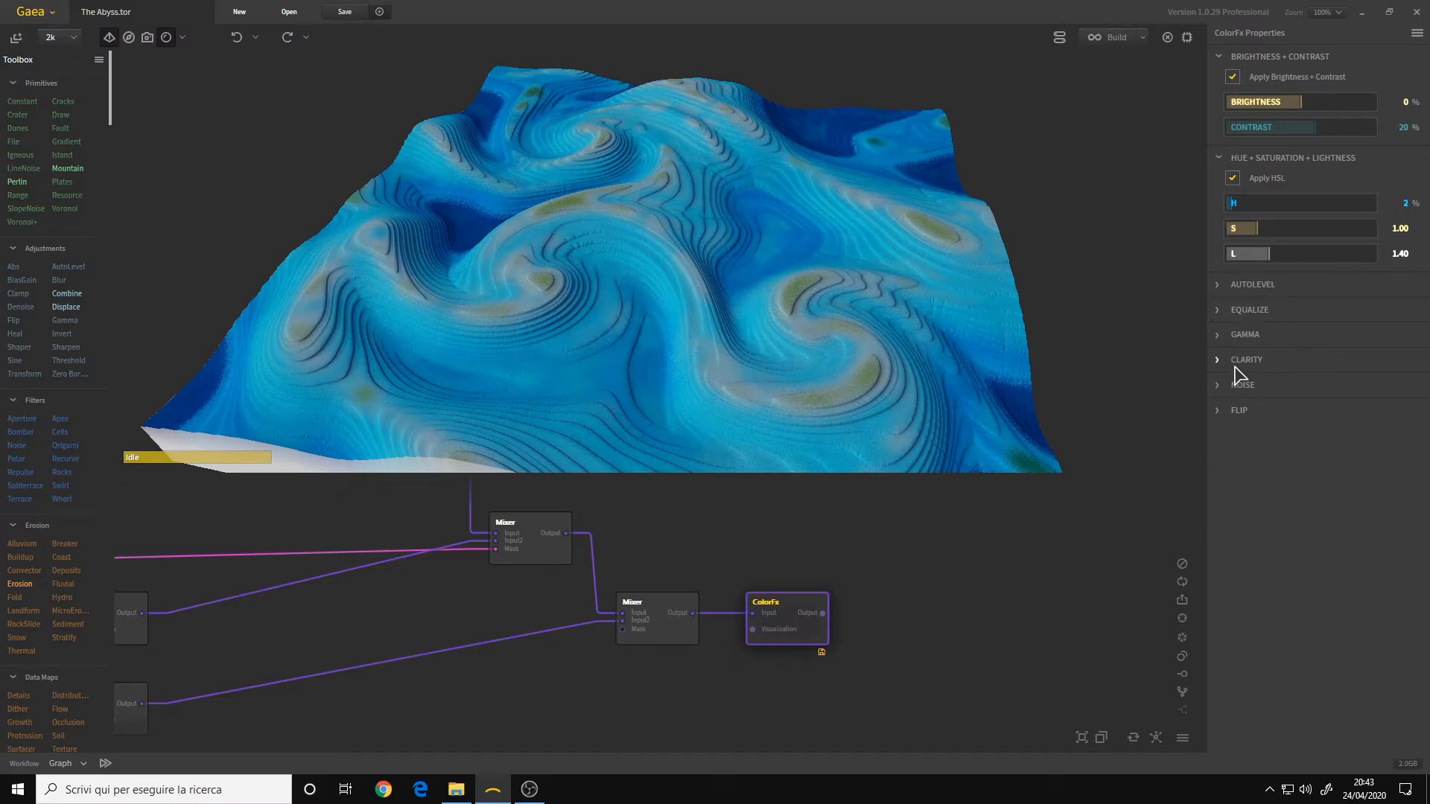
{"action": "left_click", "coordinate": [1228, 389]}
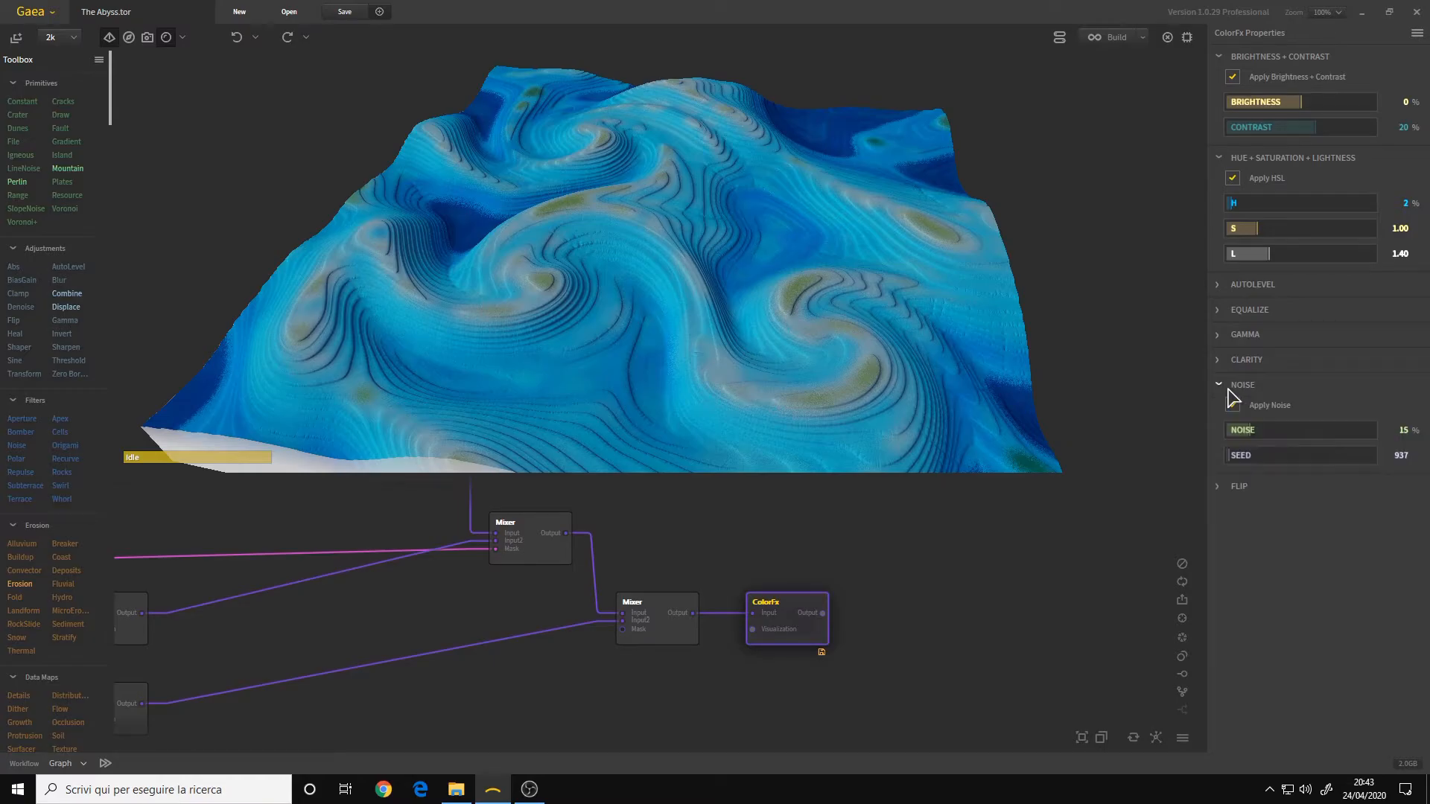
- Display the second Mixer's output and examine its colors on the central ridges up close
{"action": "mouse_move", "coordinate": [584, 290]}
{"action": "left_mouse_down"}
{"action": "mouse_move", "coordinate": [584, 274]}
{"action": "mouse_move", "coordinate": [597, 306]}
{"action": "mouse_move", "coordinate": [616, 297]}
{"action": "mouse_move", "coordinate": [591, 239]}
{"action": "mouse_move", "coordinate": [594, 265]}
{"action": "left_mouse_up"}
{"action": "left_click", "coordinate": [673, 641]}
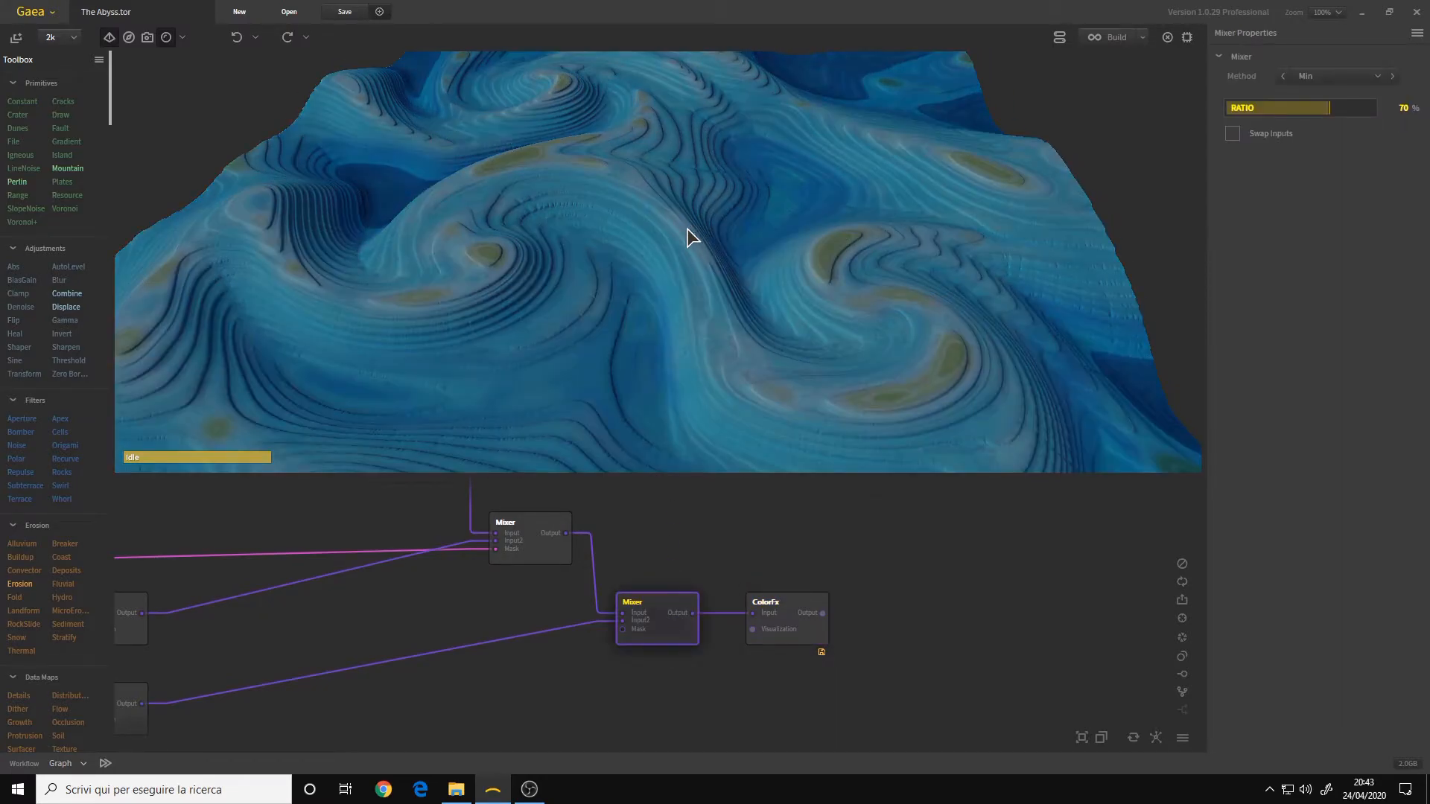
{"action": "scroll", "coordinate": [719, 271], "scroll_direction": "up", "scroll_amount": 5}
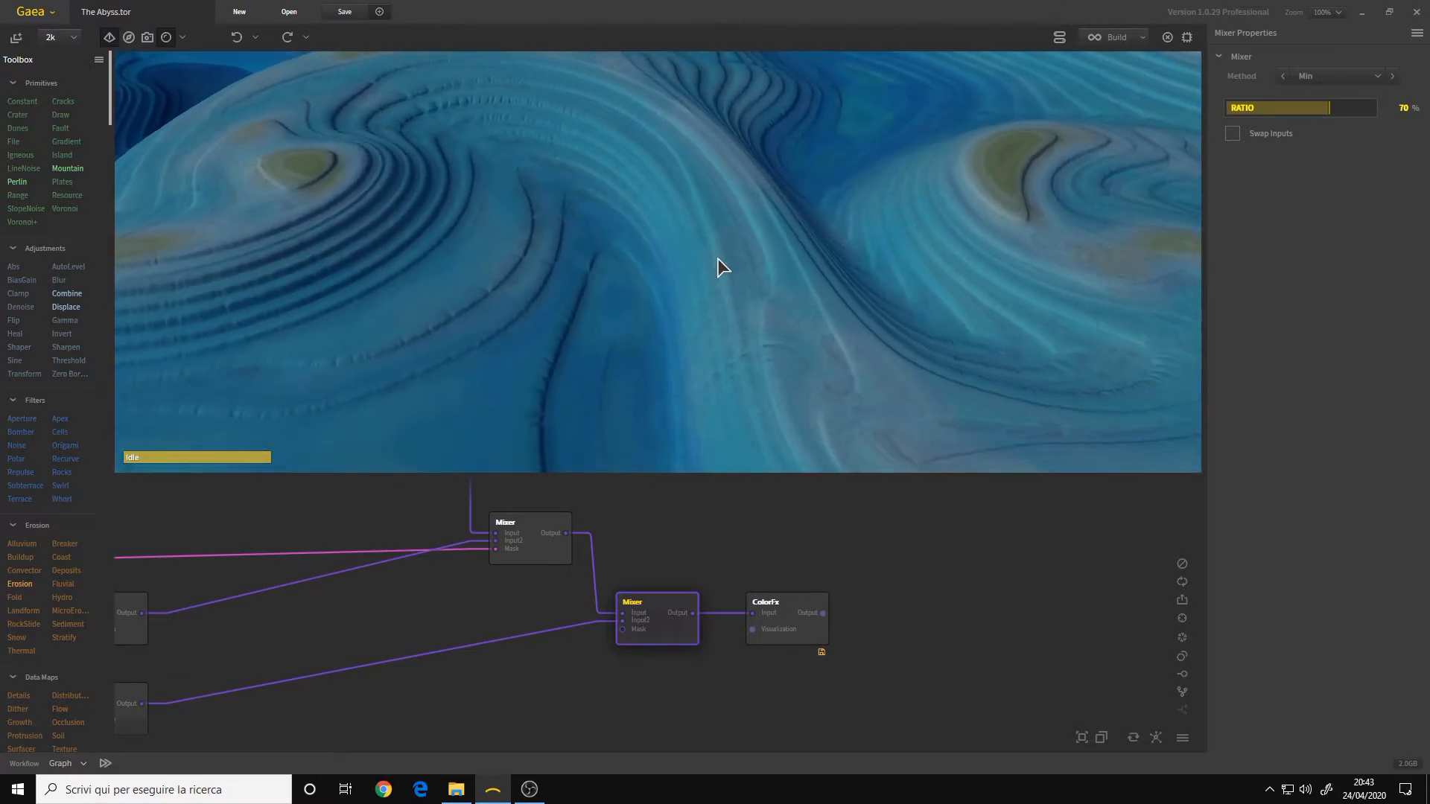
{"action": "scroll", "coordinate": [718, 259], "scroll_direction": "down", "scroll_amount": 3}
{"action": "scroll", "coordinate": [718, 268], "scroll_direction": "up", "scroll_amount": 3}
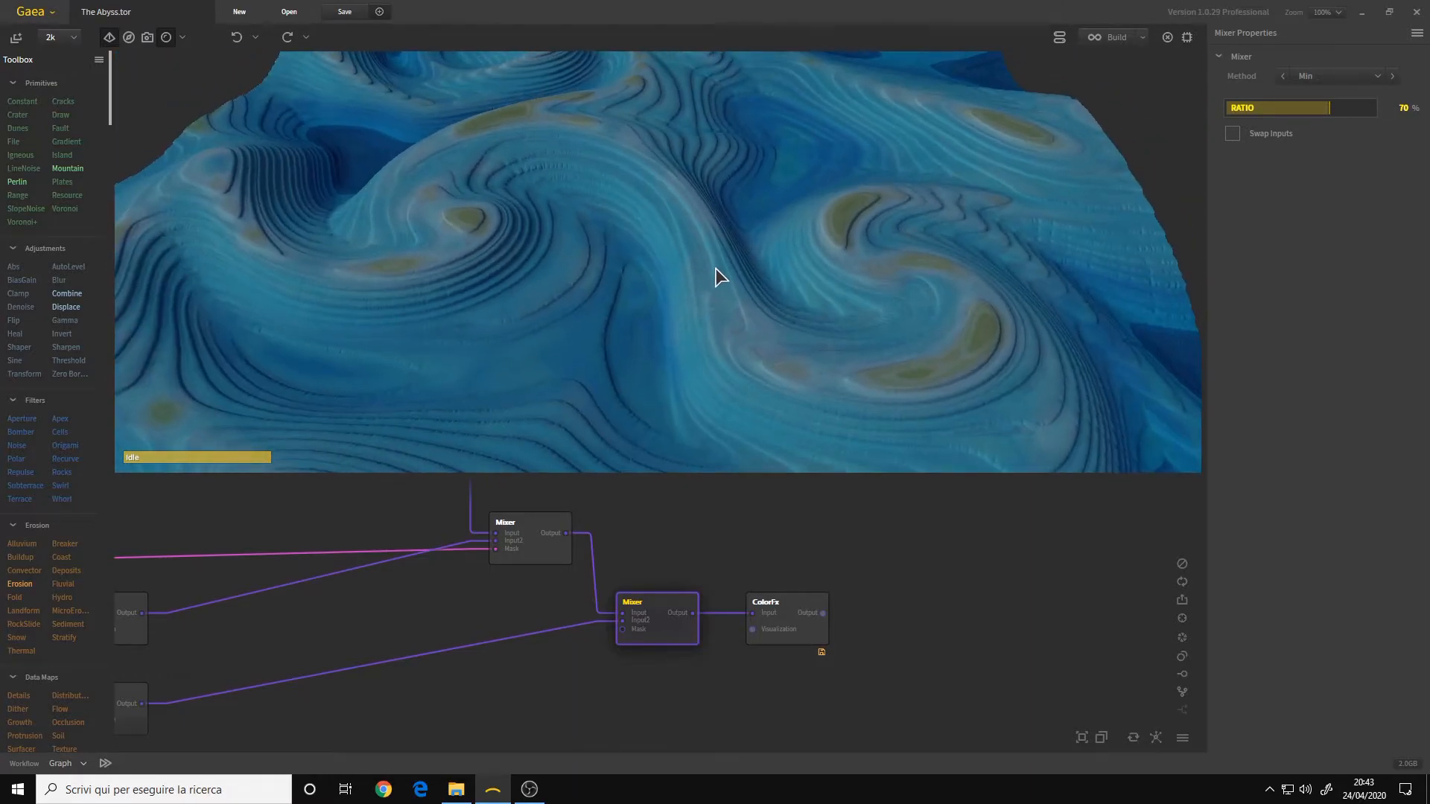
- Display the ColorFx output again and examine its noise grain and brighter colors on the central ridges
{"action": "left_click", "coordinate": [793, 636]}
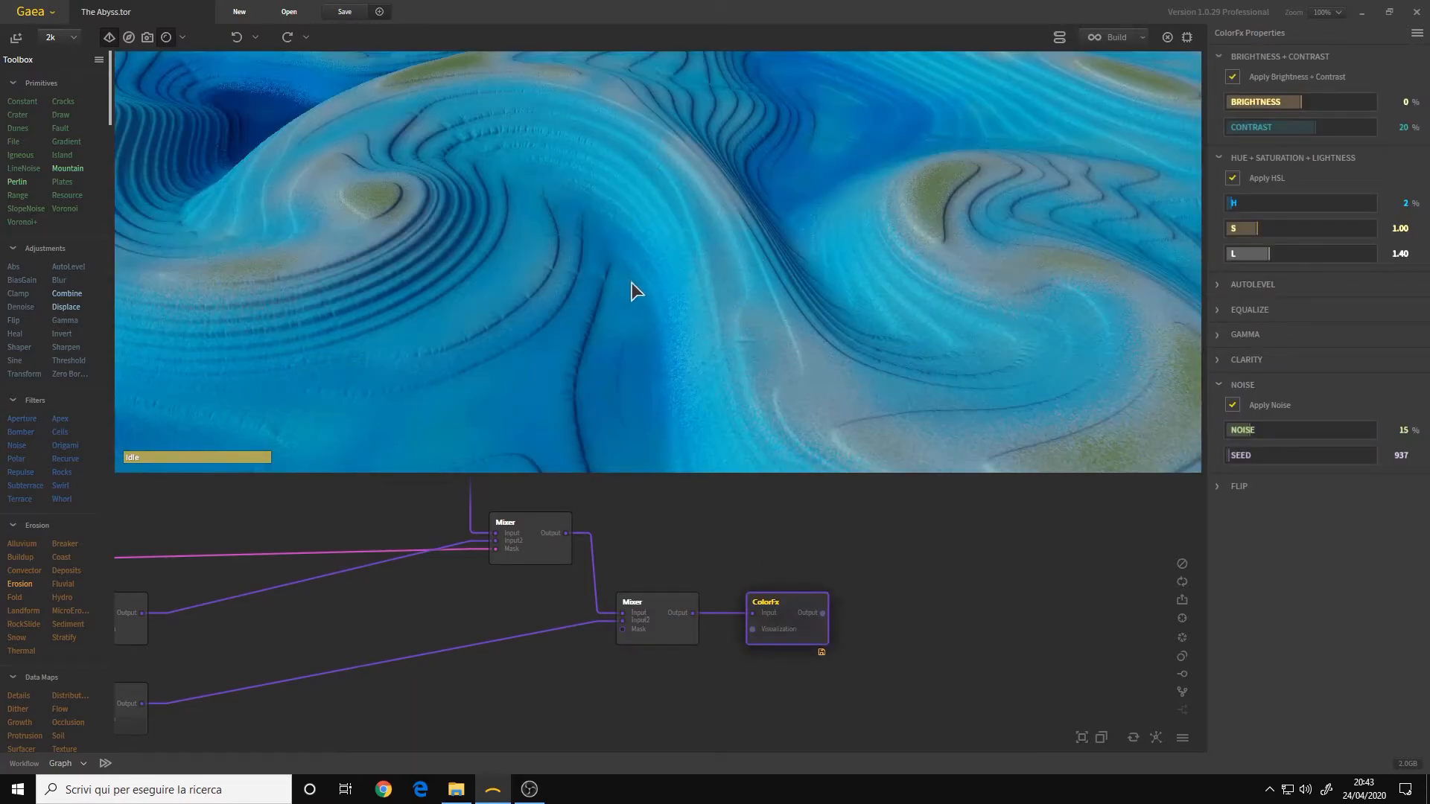
{"action": "left_click_drag", "start_coordinate": [669, 294], "coordinate": [703, 331]}
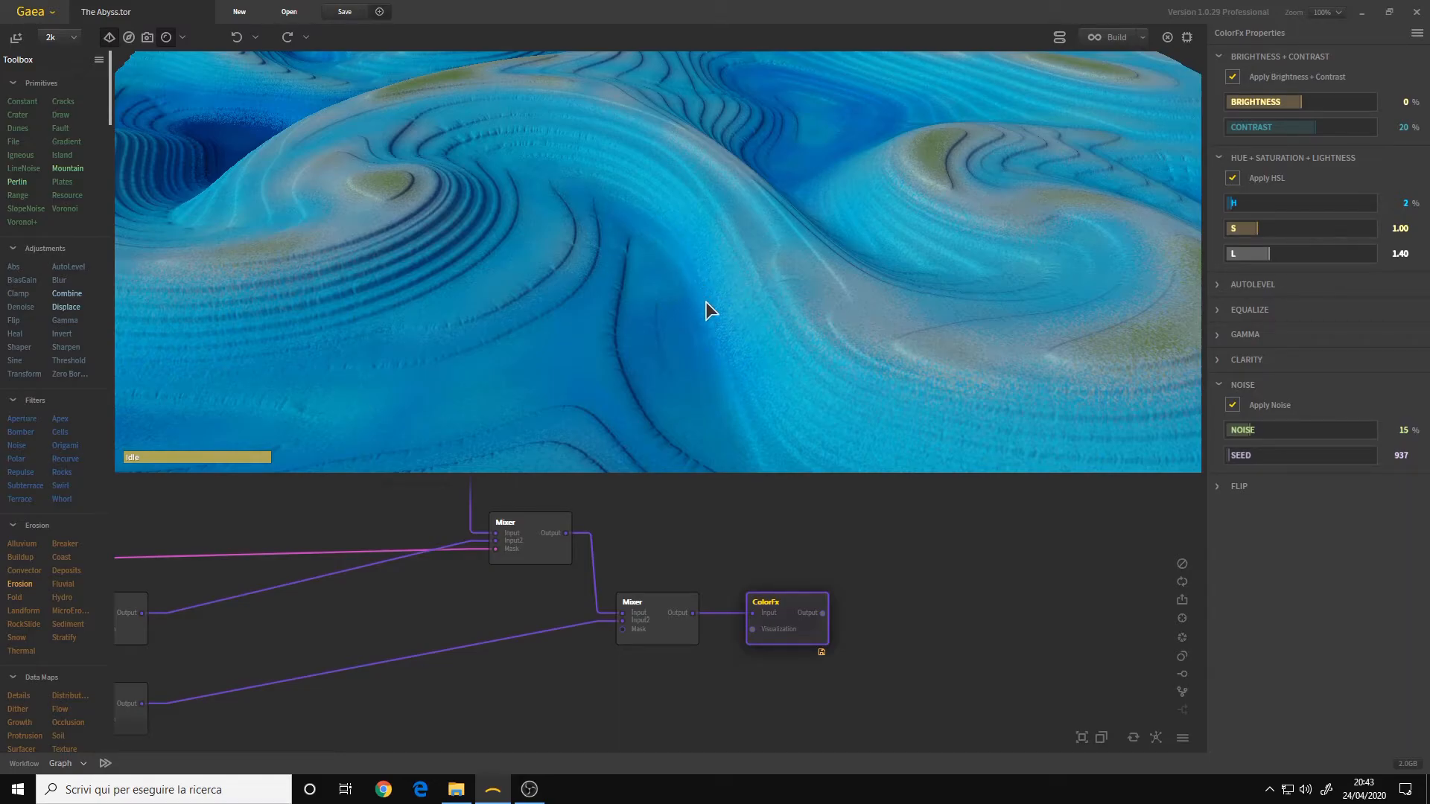
{"action": "left_click_drag", "start_coordinate": [686, 282], "coordinate": [649, 310]}
{"action": "scroll", "coordinate": [678, 365], "scroll_direction": "down", "scroll_amount": 3}
{"action": "scroll", "coordinate": [649, 306], "scroll_direction": "up", "scroll_amount": 5}
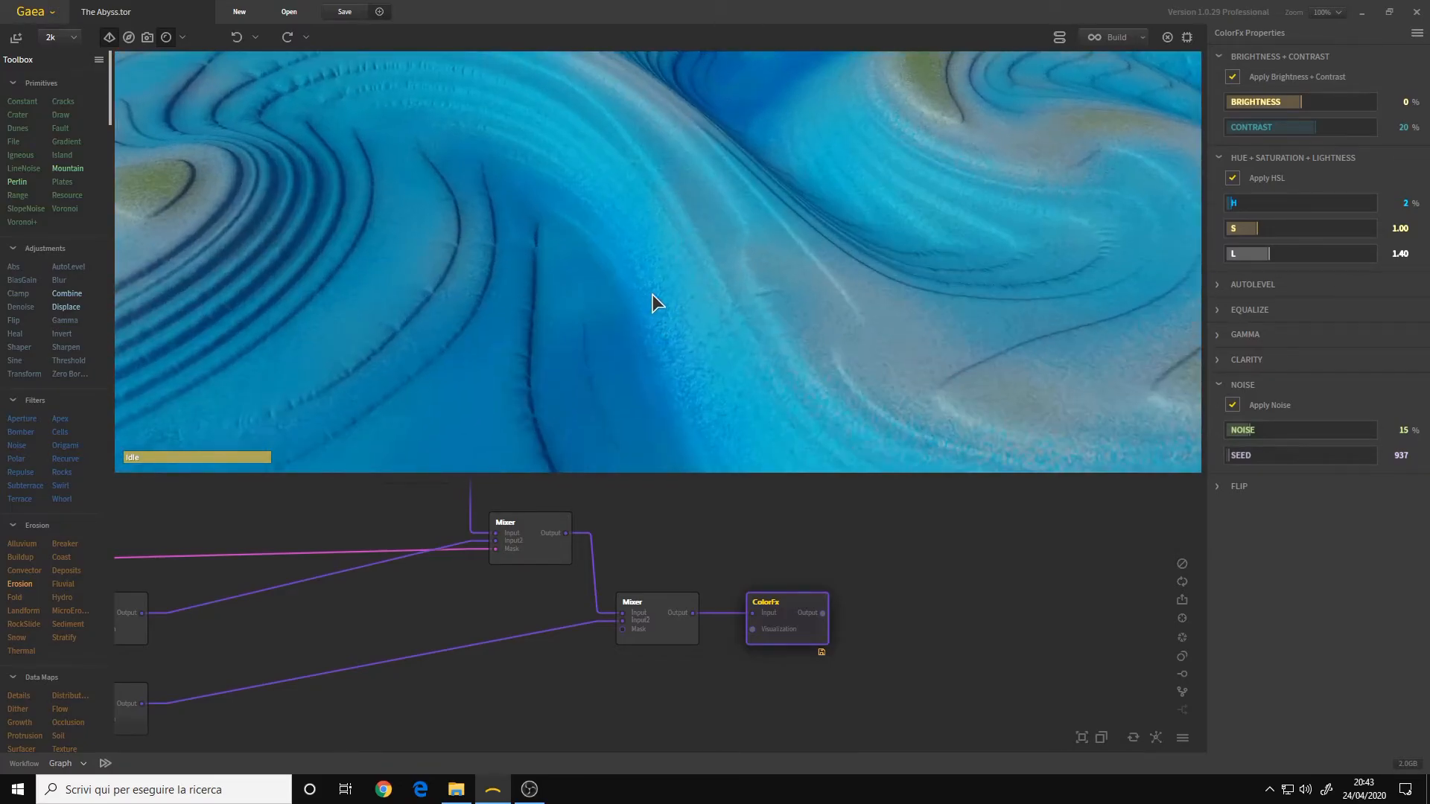
{"action": "scroll", "coordinate": [671, 373], "scroll_direction": "down", "scroll_amount": 3}
{"action": "left_click_drag", "start_coordinate": [671, 374], "coordinate": [676, 338]}
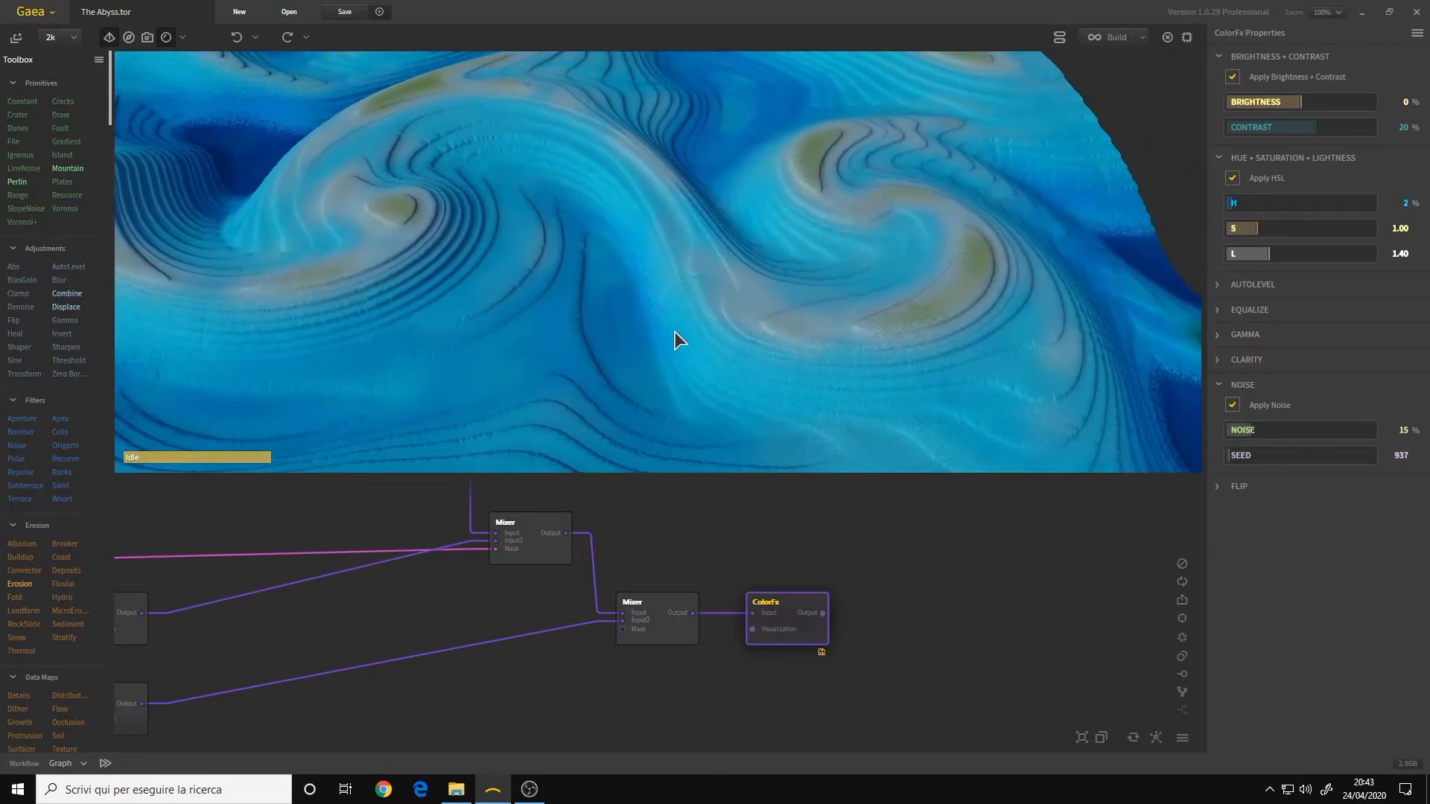
- Examine the ColorFx coloring from the large swirl to the terrain's edge and over the wider terrain
{"action": "middle_click_drag", "start_coordinate": [820, 346], "coordinate": [787, 343]}
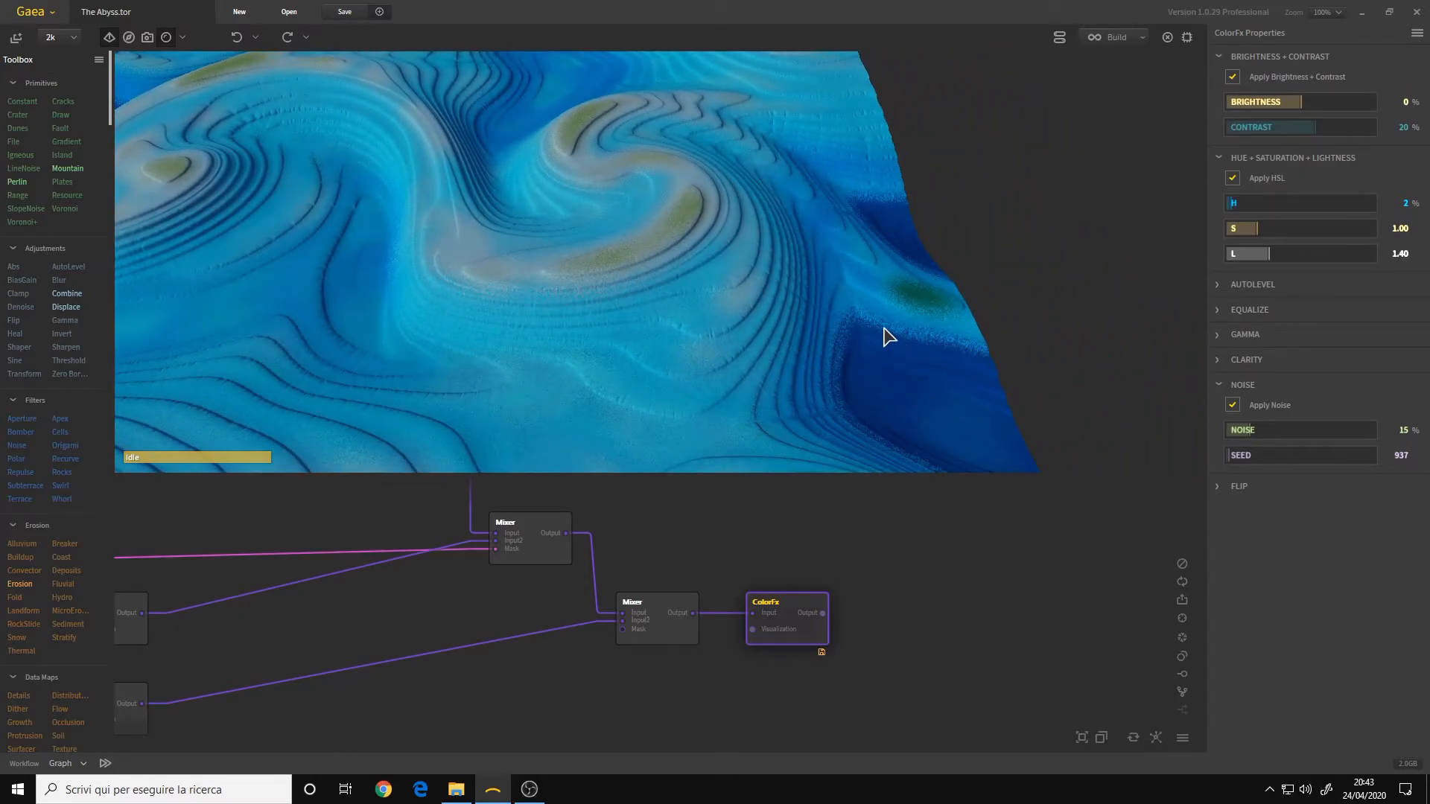
{"action": "scroll", "coordinate": [556, 245], "scroll_direction": "down", "scroll_amount": 5}
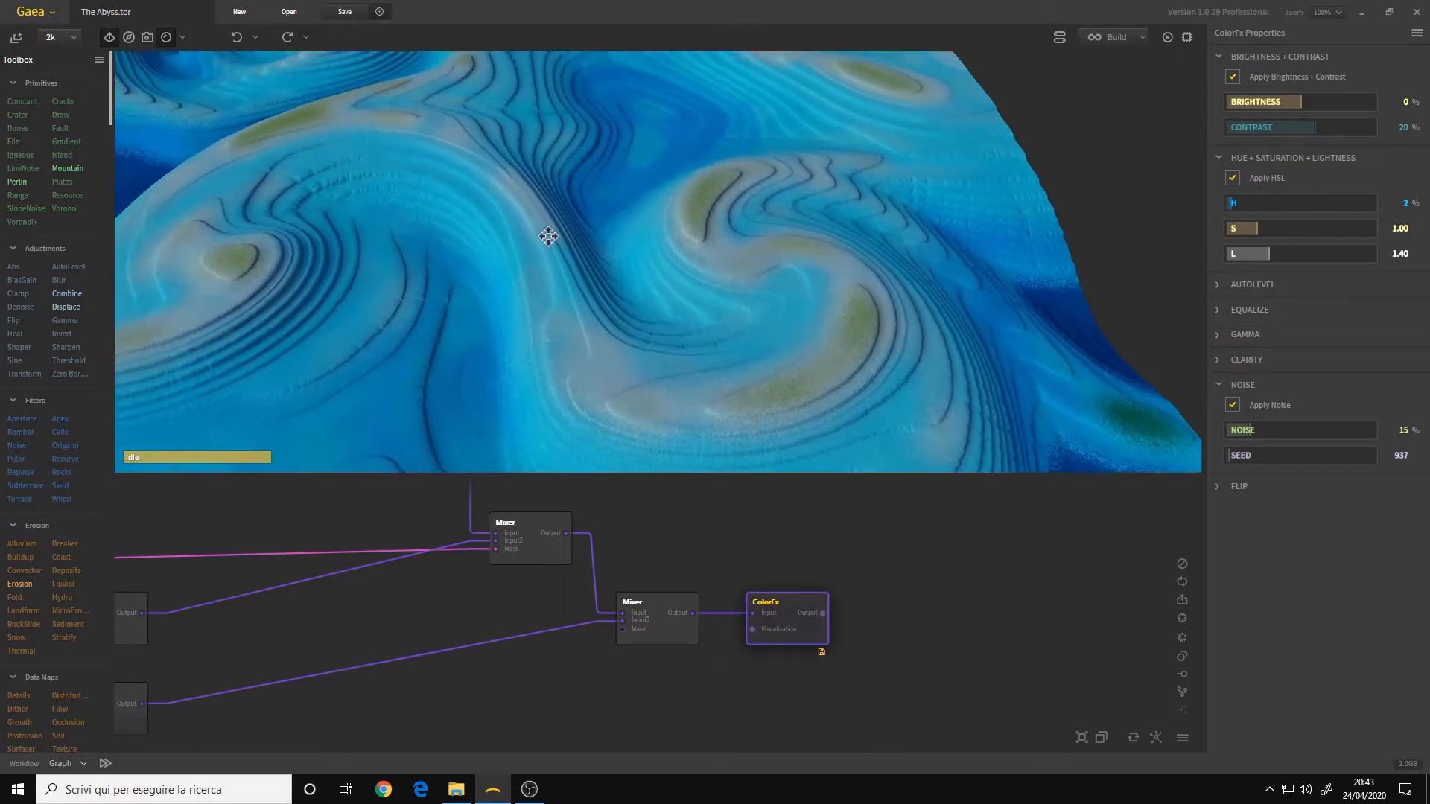
{"action": "left_click_drag", "start_coordinate": [574, 269], "coordinate": [551, 293]}
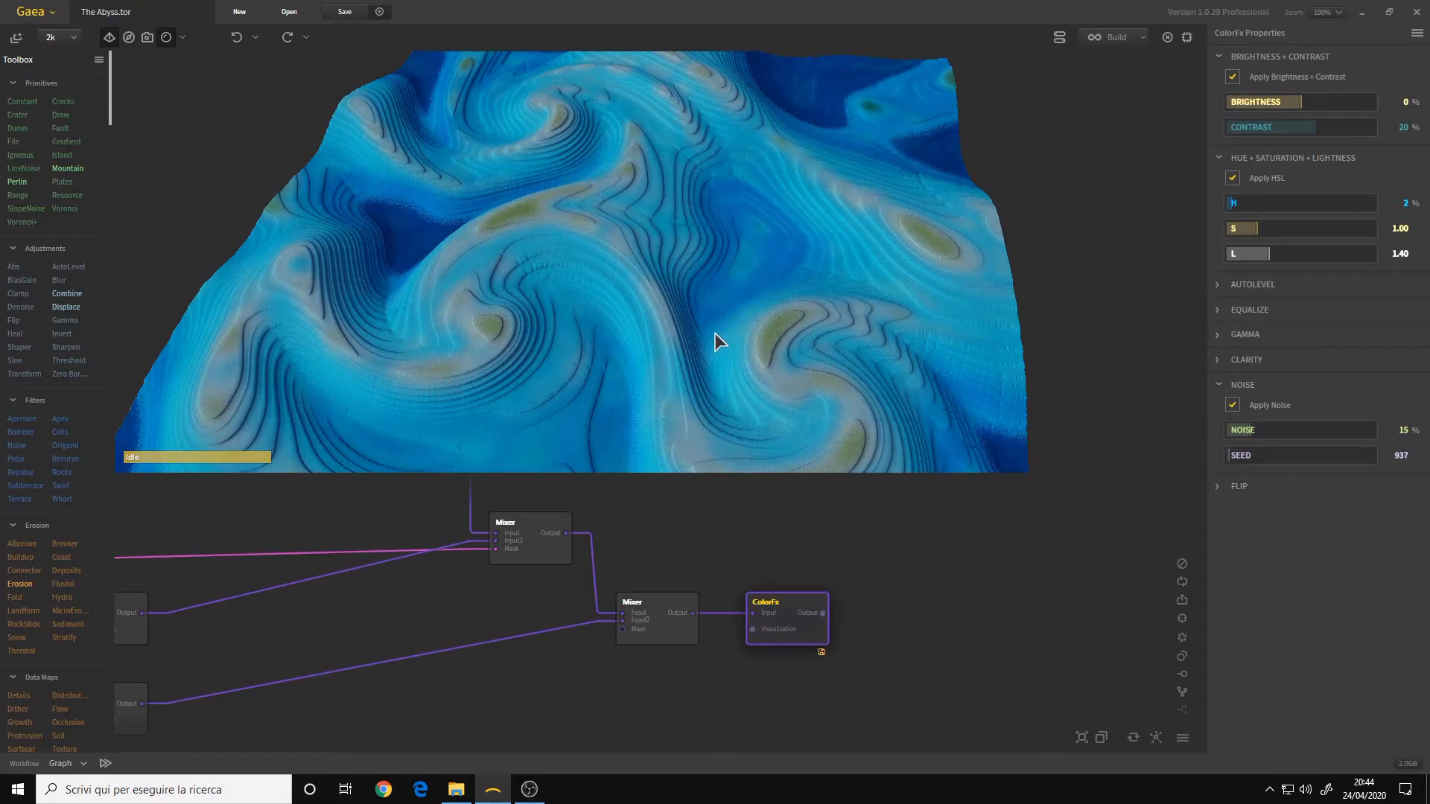
{"action": "left_click_drag", "start_coordinate": [722, 332], "coordinate": [711, 310]}
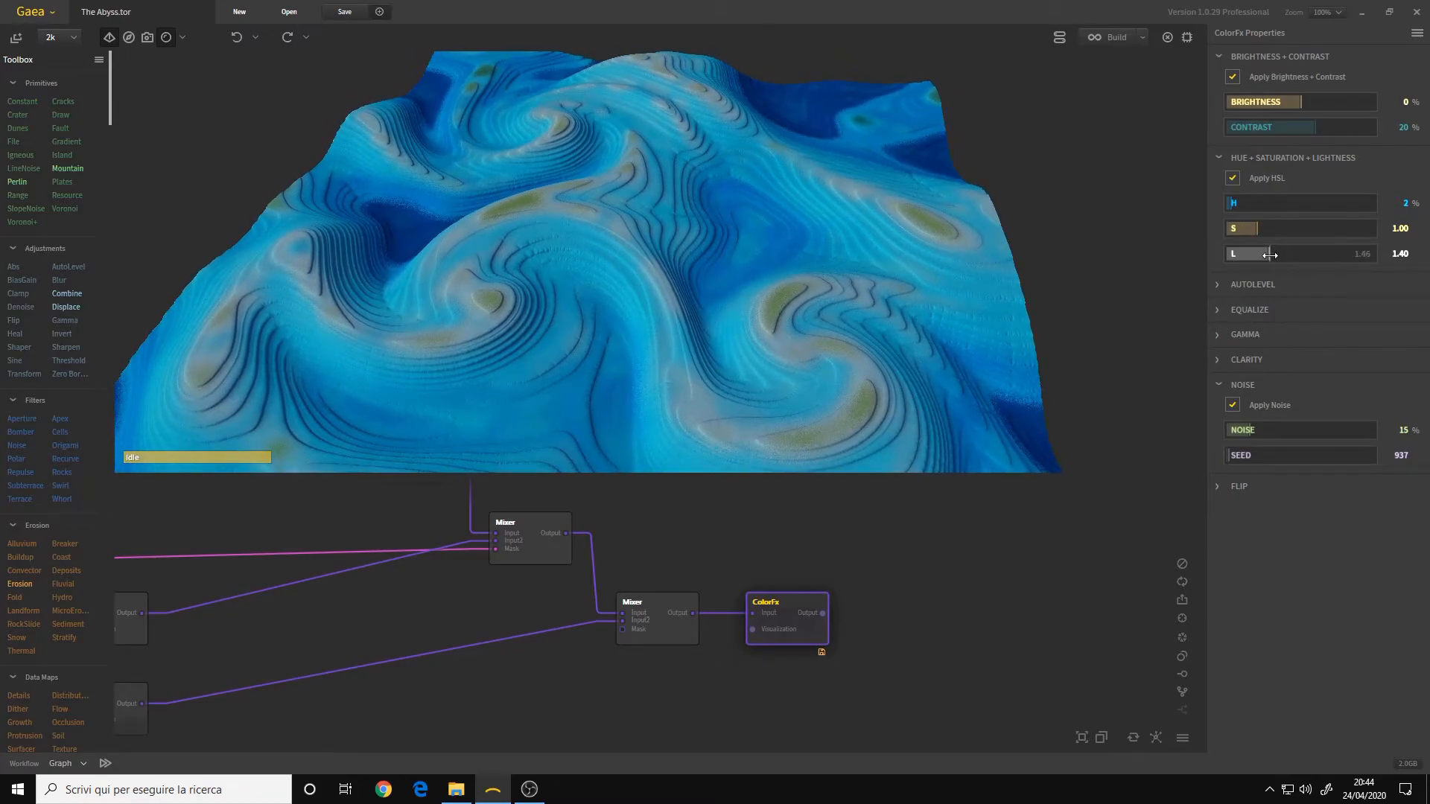
- Compare the second Mixer's blend with the ColorFx result on the swirling ridges
{"action": "middle_click_drag", "start_coordinate": [630, 349], "coordinate": [596, 244]}
{"action": "scroll", "coordinate": [670, 293], "scroll_direction": "up", "scroll_amount": 3}
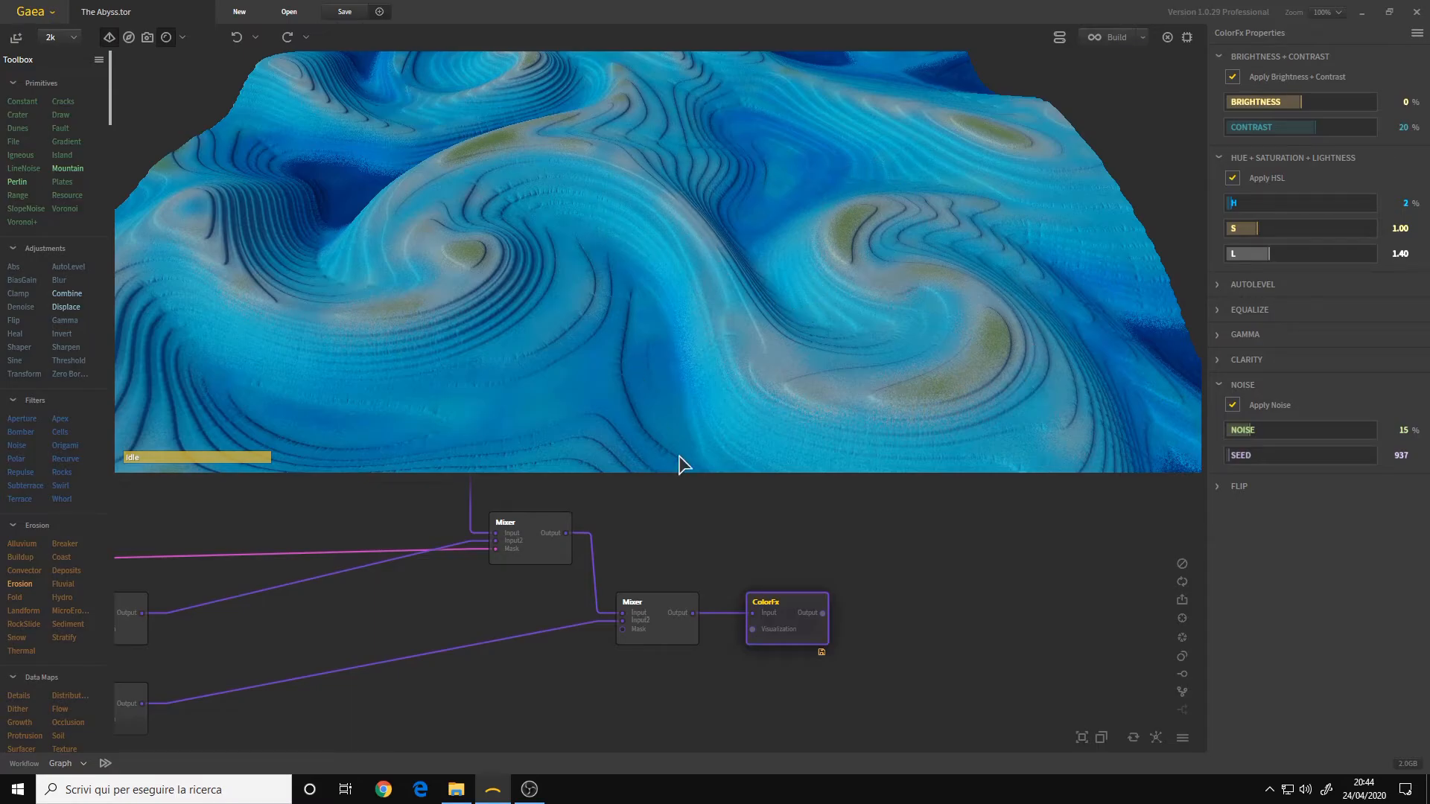
{"action": "left_click", "coordinate": [665, 636]}
{"action": "left_click_drag", "start_coordinate": [708, 223], "coordinate": [670, 221]}
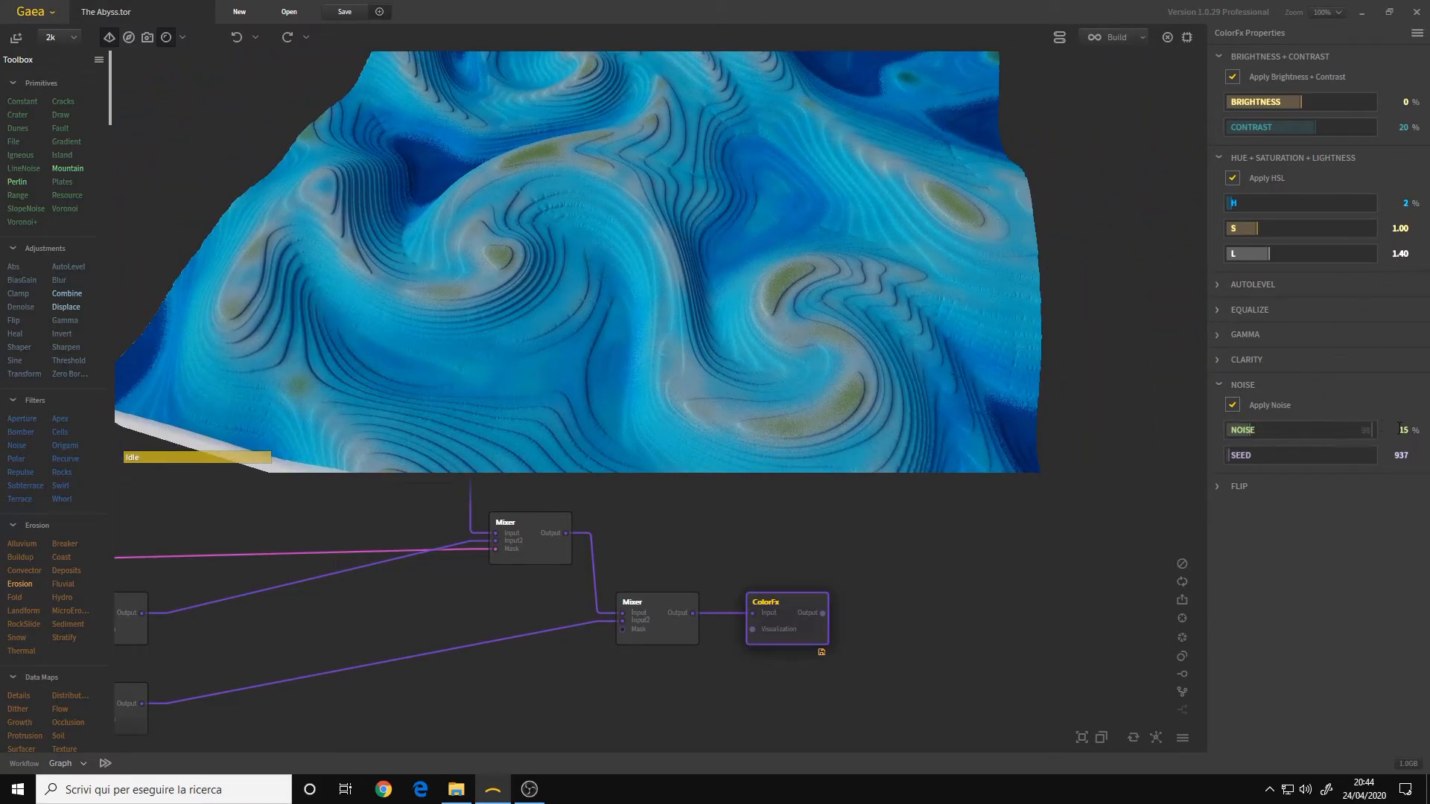
{"action": "left_click_drag", "start_coordinate": [663, 272], "coordinate": [654, 239]}
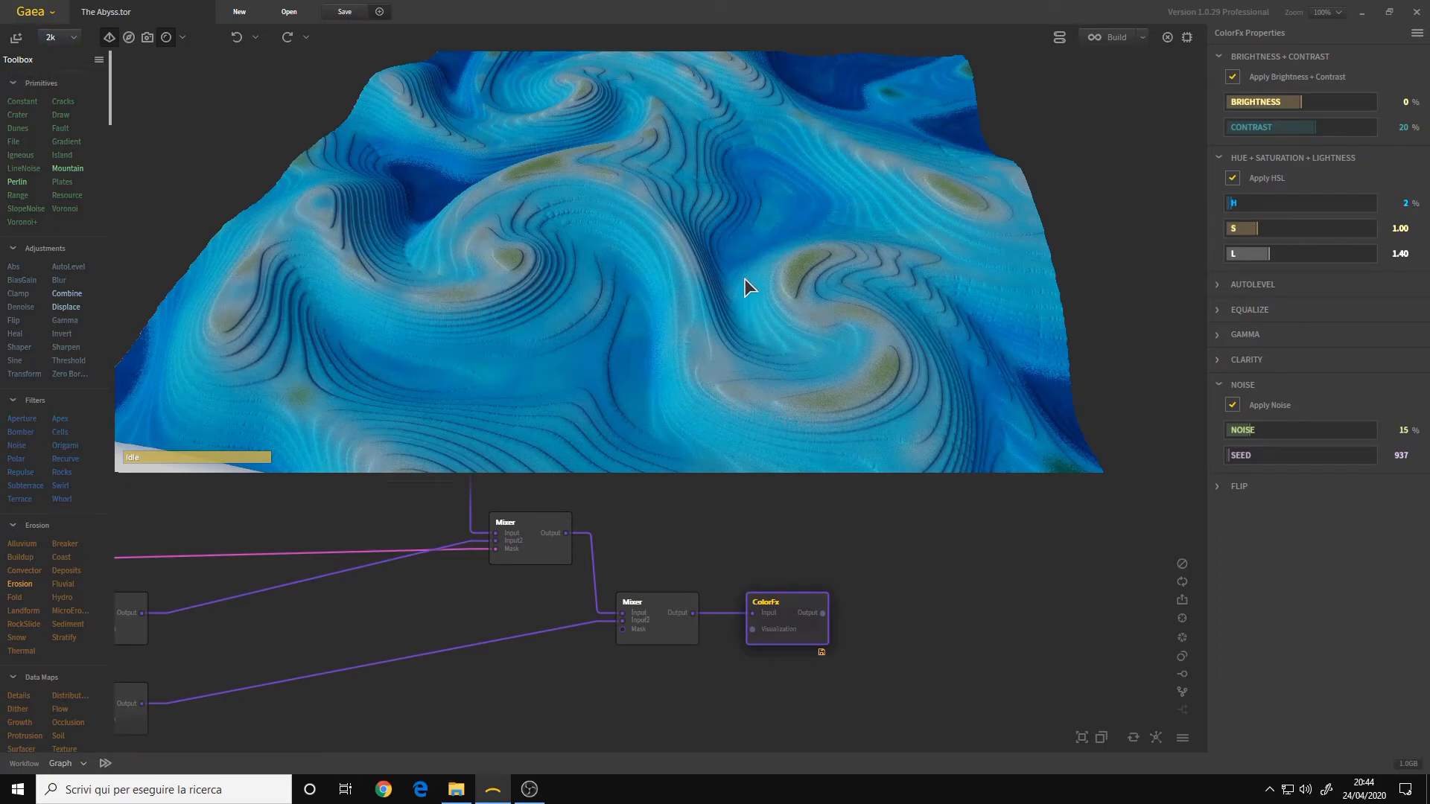
- Examine the ColorFx result over the whole terrain and close up around the swirl near the terrain's corner
{"action": "scroll", "coordinate": [740, 272], "scroll_direction": "down", "scroll_amount": 3}
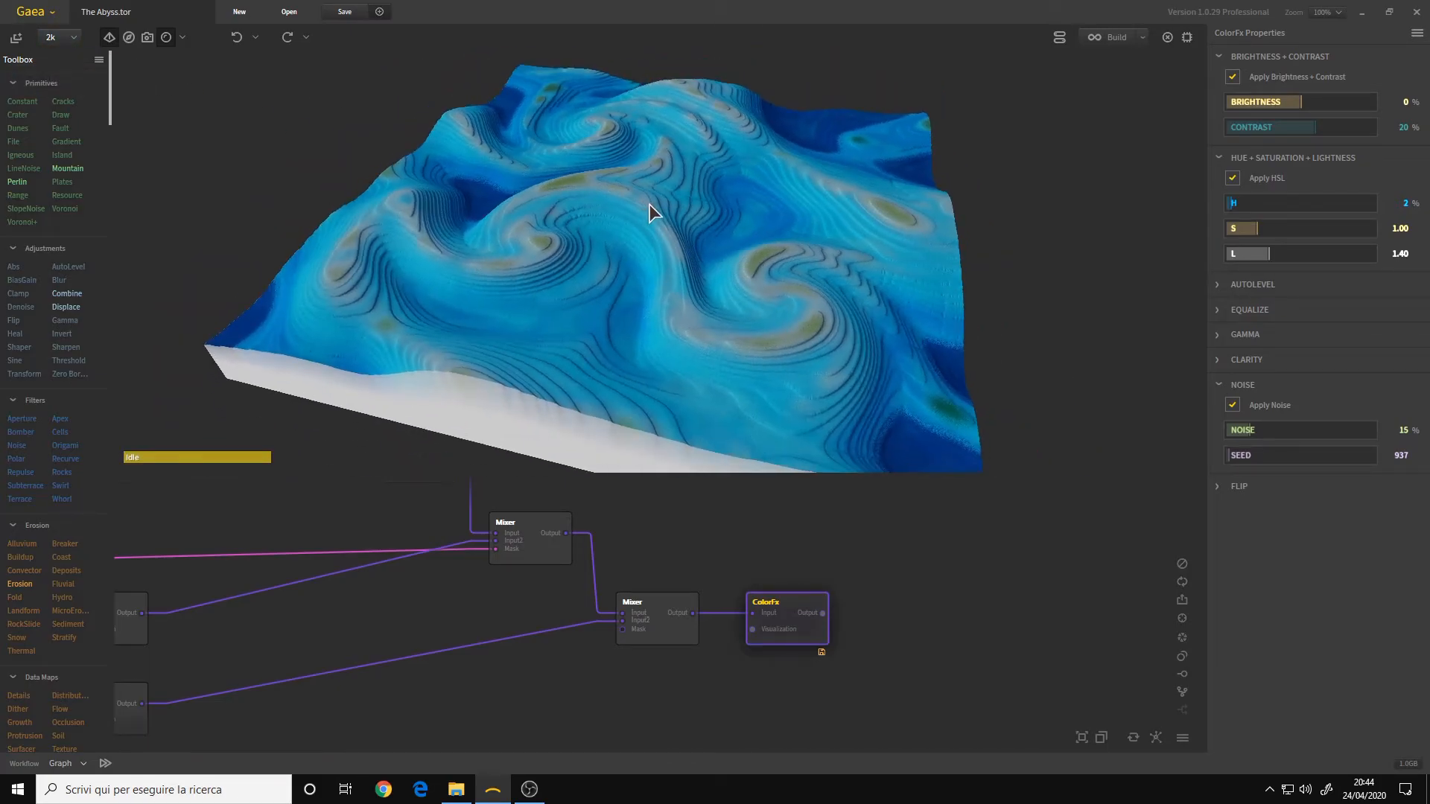
{"action": "left_click_drag", "start_coordinate": [616, 201], "coordinate": [597, 255]}
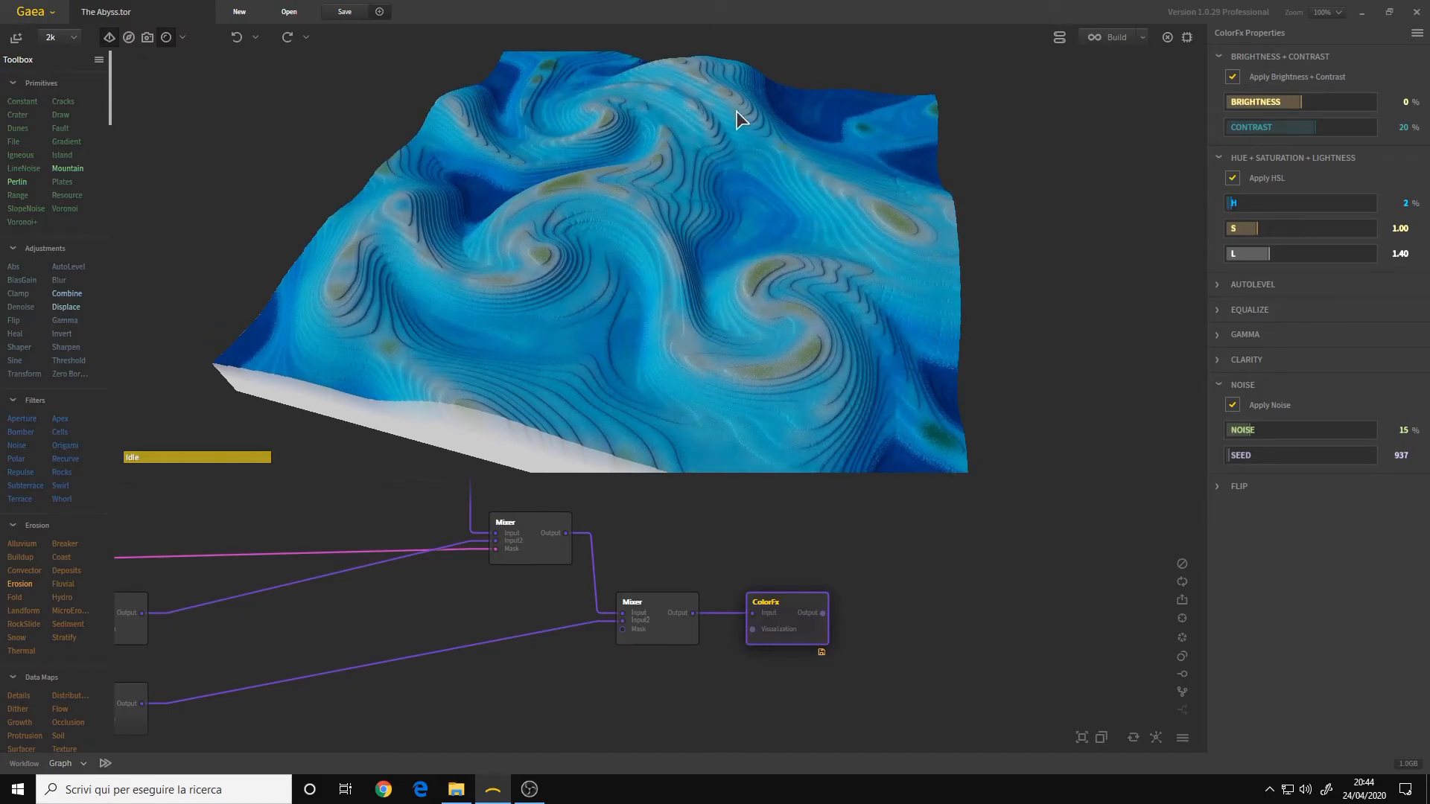
{"action": "left_click_drag", "start_coordinate": [672, 155], "coordinate": [644, 254]}
{"action": "scroll", "coordinate": [658, 253], "scroll_direction": "up", "scroll_amount": 3}
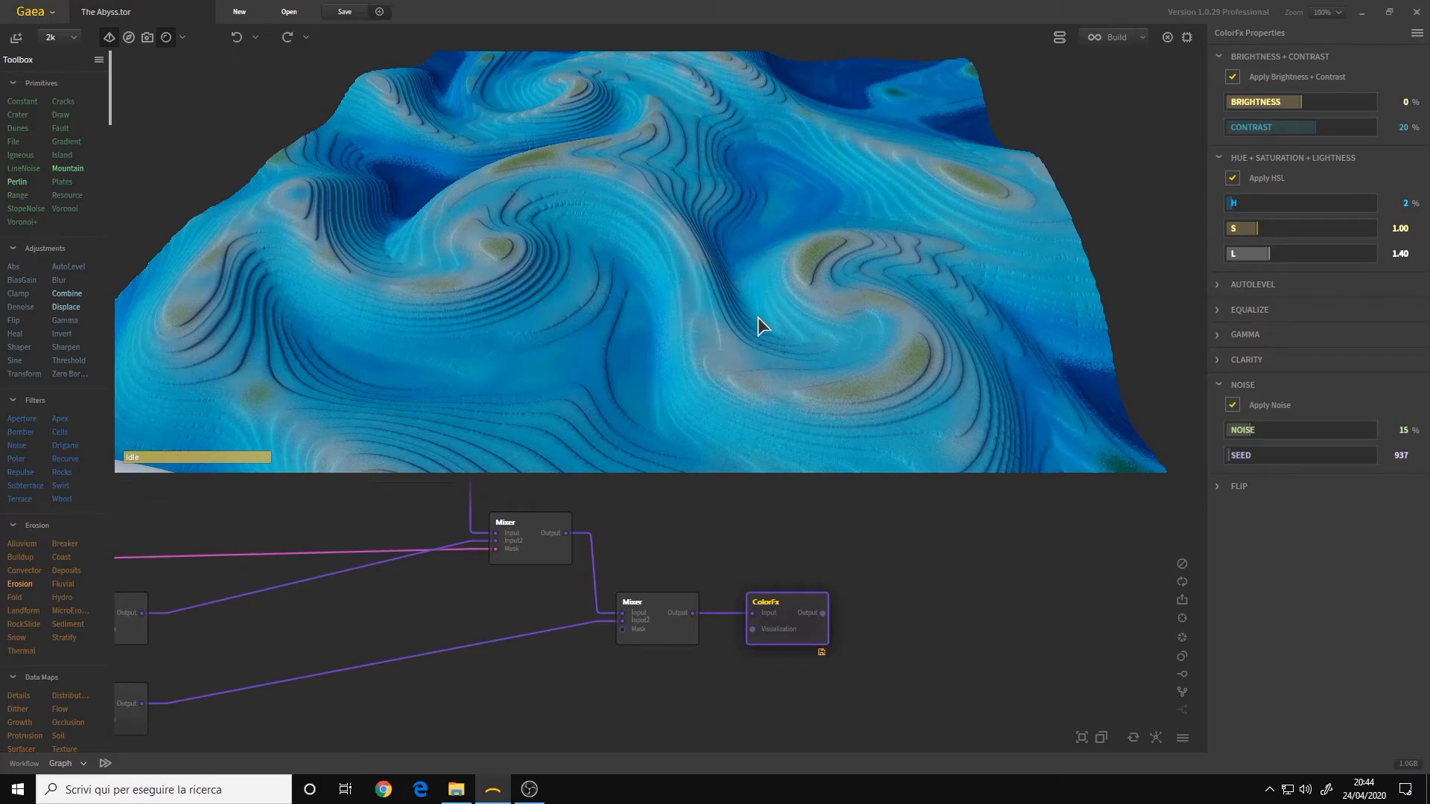
{"action": "mouse_move", "coordinate": [705, 277]}
{"action": "left_mouse_down"}
{"action": "mouse_move", "coordinate": [693, 309]}
{"action": "mouse_move", "coordinate": [697, 280]}
{"action": "left_mouse_up"}
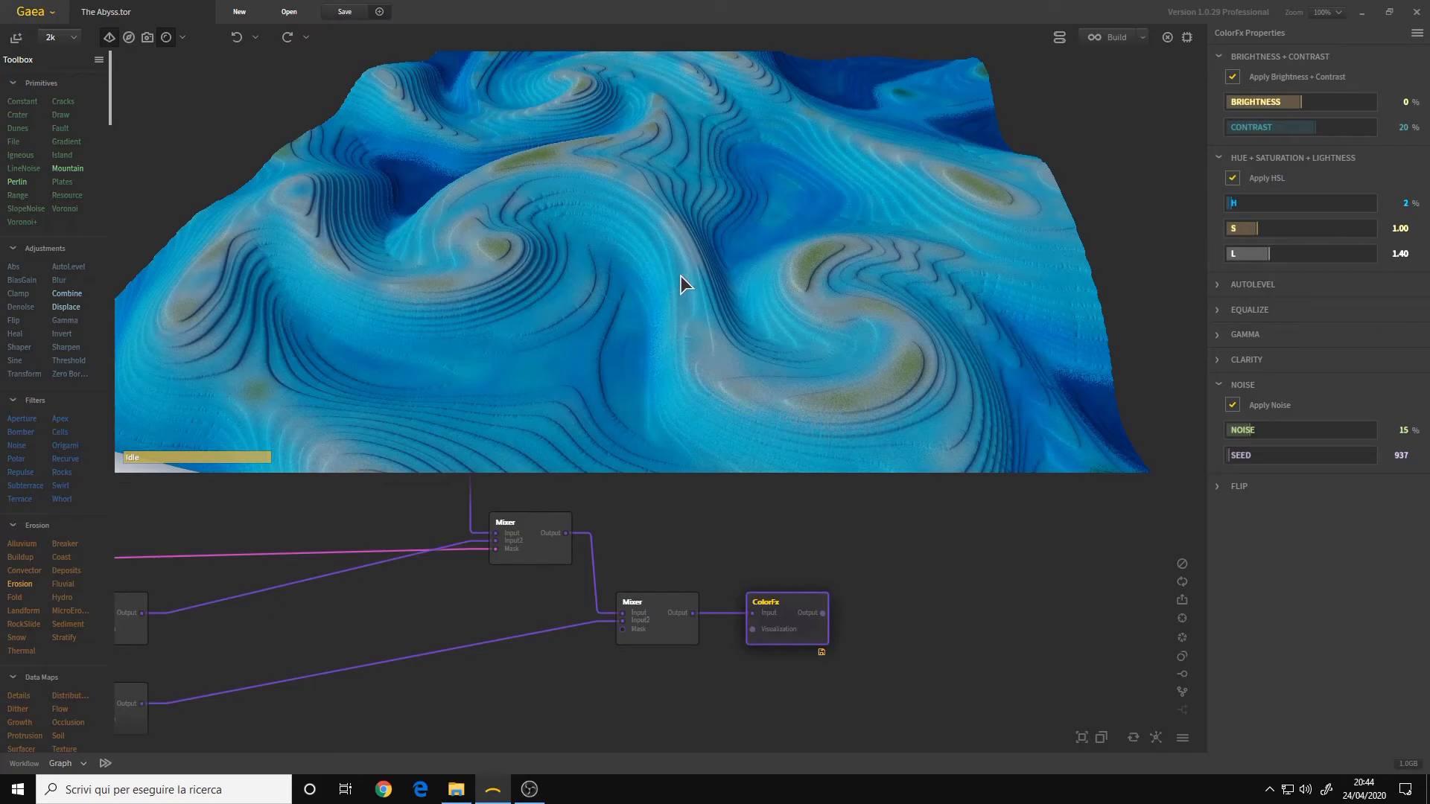
{"action": "scroll", "coordinate": [678, 279], "scroll_direction": "up", "scroll_amount": 5}
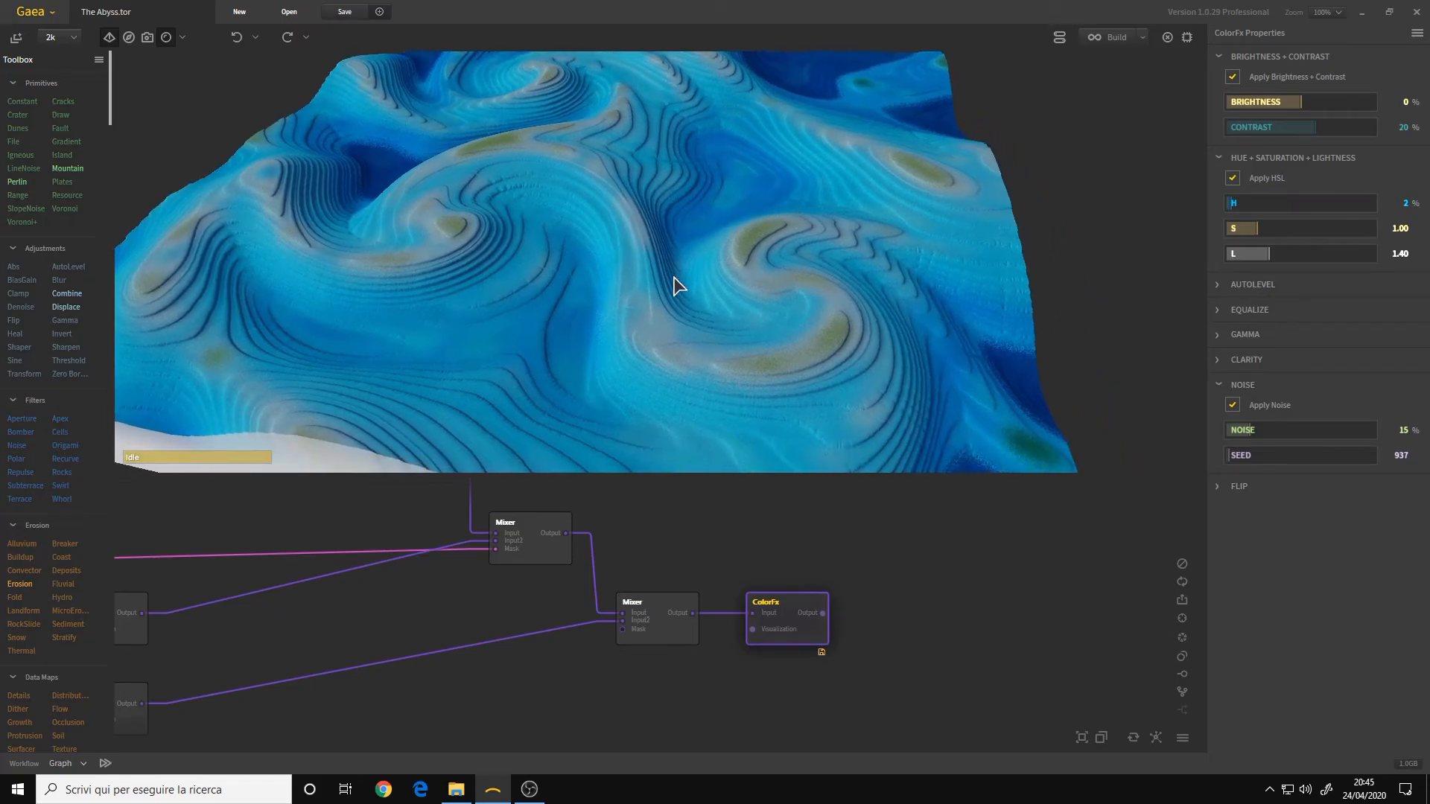
{"action": "scroll", "coordinate": [812, 337], "scroll_direction": "up", "scroll_amount": 5}
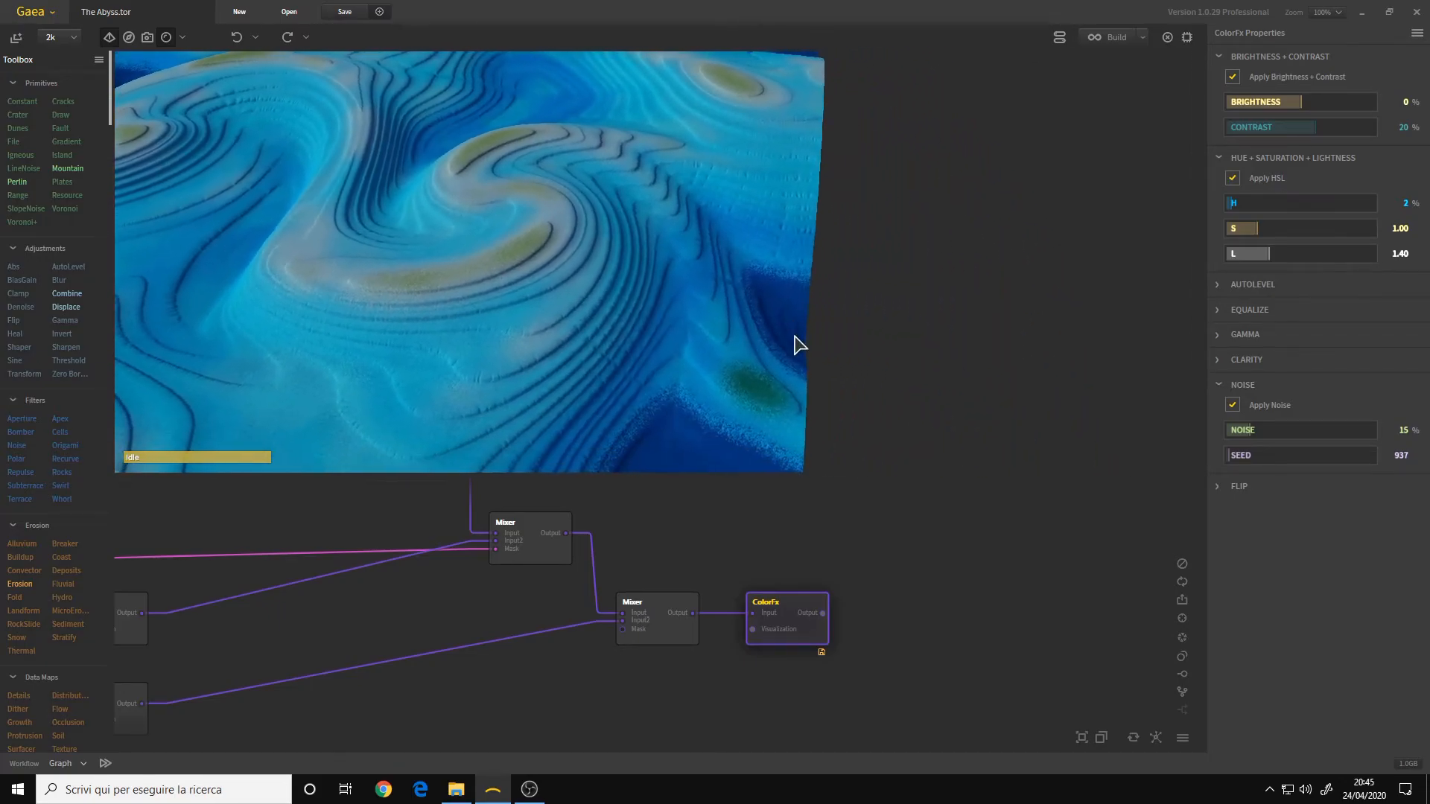
{"action": "scroll", "coordinate": [791, 322], "scroll_direction": "down", "scroll_amount": 2}
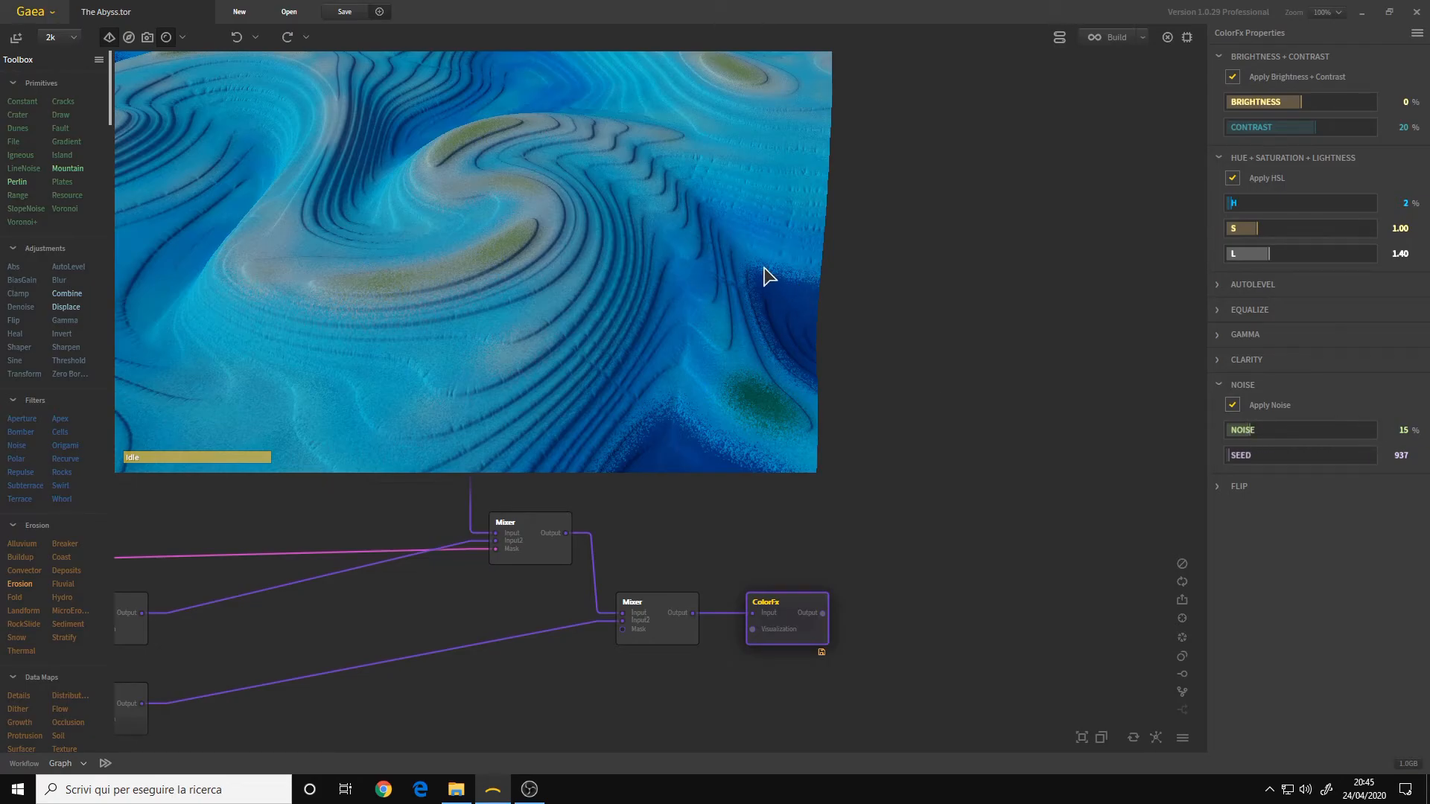
{"action": "scroll", "coordinate": [663, 236], "scroll_direction": "up", "scroll_amount": 3}
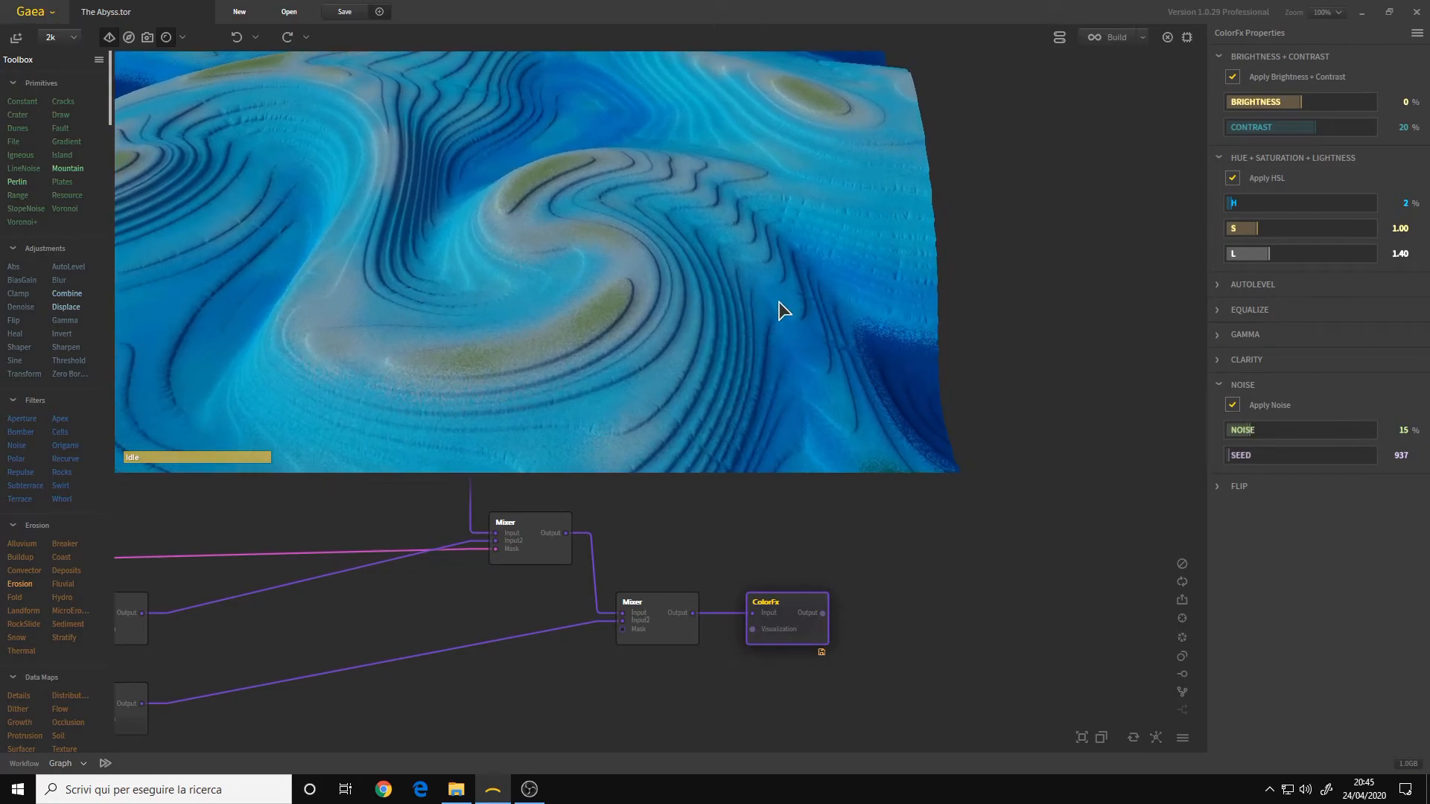
{"action": "left_click_drag", "start_coordinate": [779, 300], "coordinate": [778, 286]}
{"action": "left_click_drag", "start_coordinate": [590, 244], "coordinate": [681, 265]}
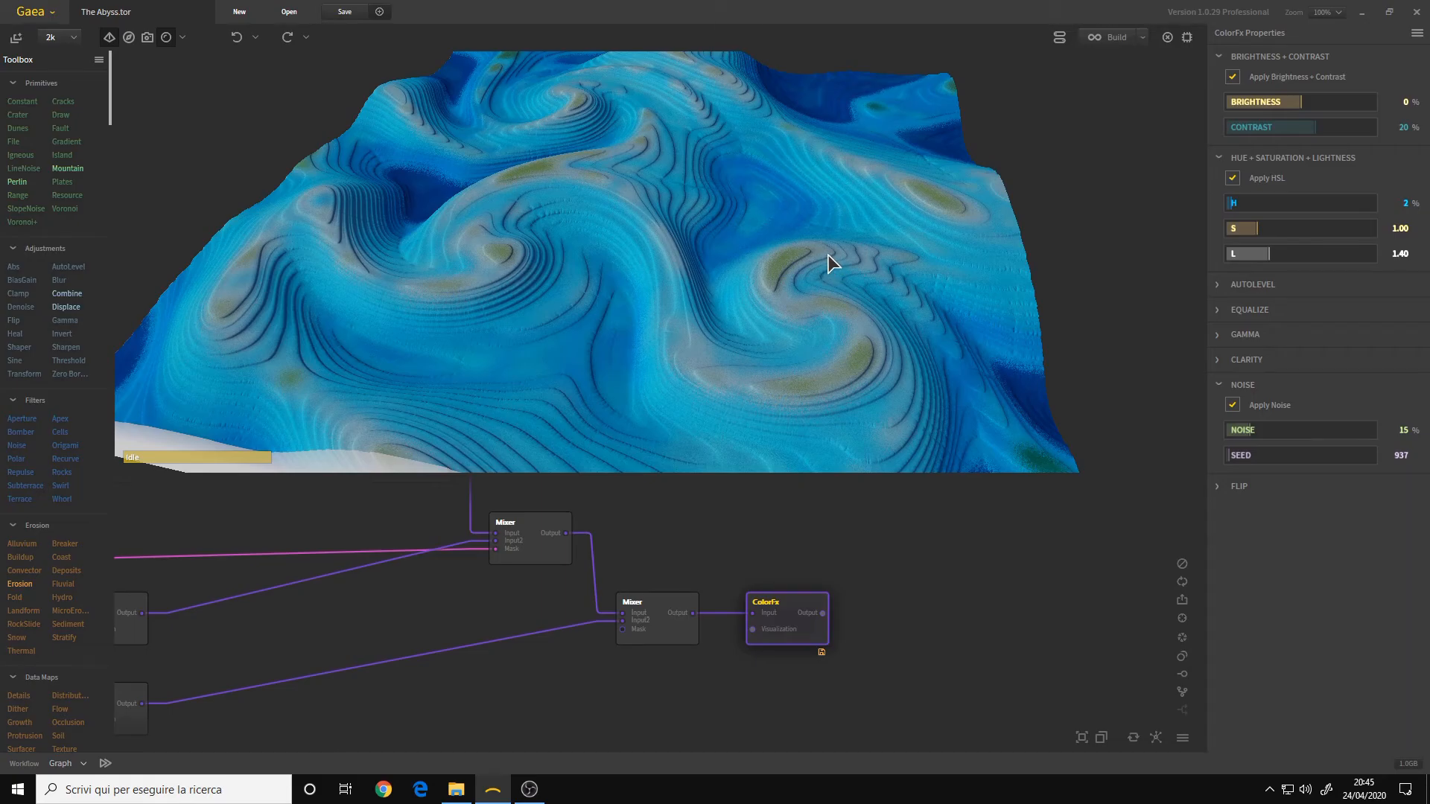
- Survey the complete node graph, with both the terrain chain and the coloring branches, alongside the full terrain
{"action": "left_click_drag", "start_coordinate": [824, 252], "coordinate": [639, 248]}
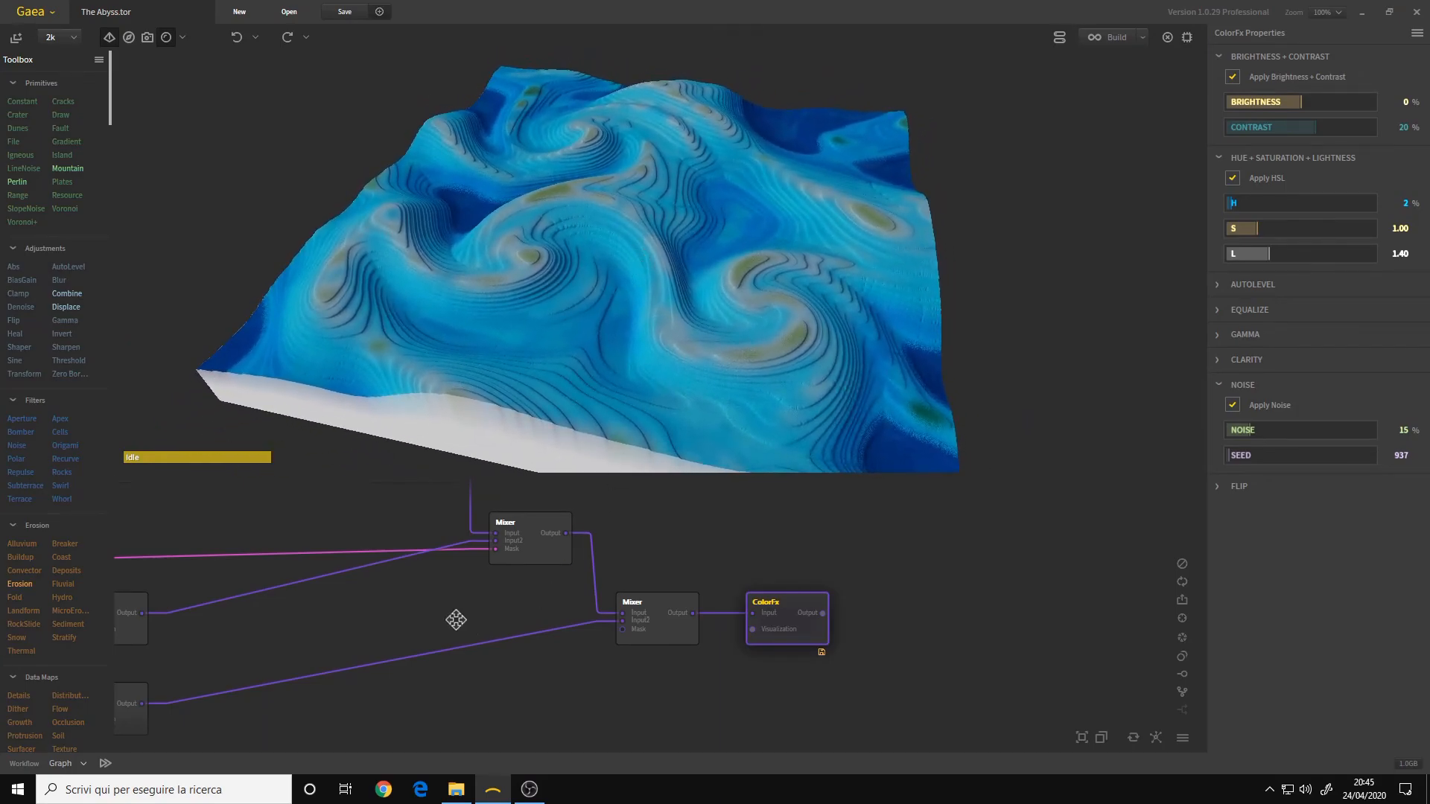
{"action": "middle_click_drag", "start_coordinate": [457, 625], "coordinate": [896, 612]}
{"action": "scroll", "coordinate": [668, 616], "scroll_direction": "down", "scroll_amount": 8}
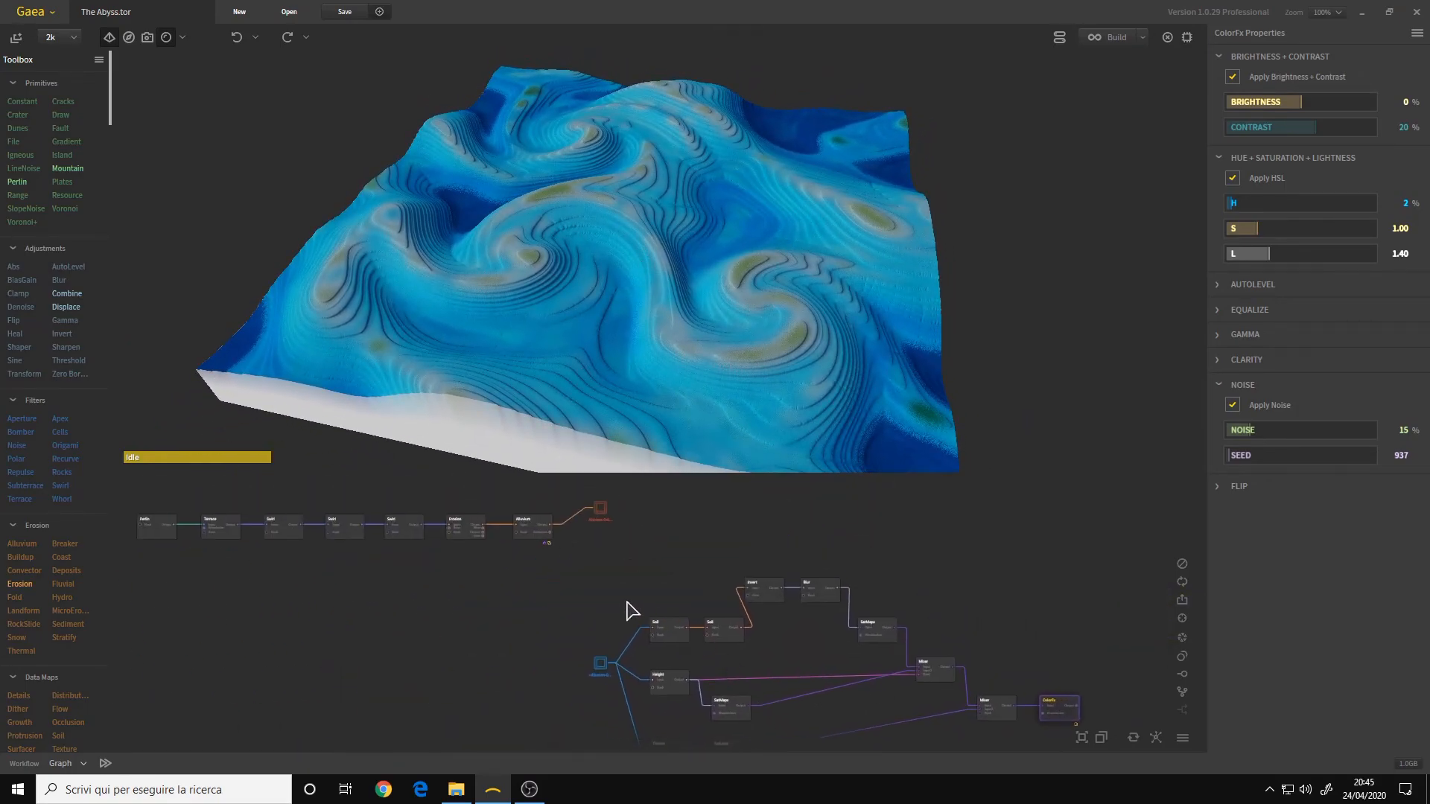
{"action": "middle_click_drag", "start_coordinate": [605, 631], "coordinate": [587, 619]}
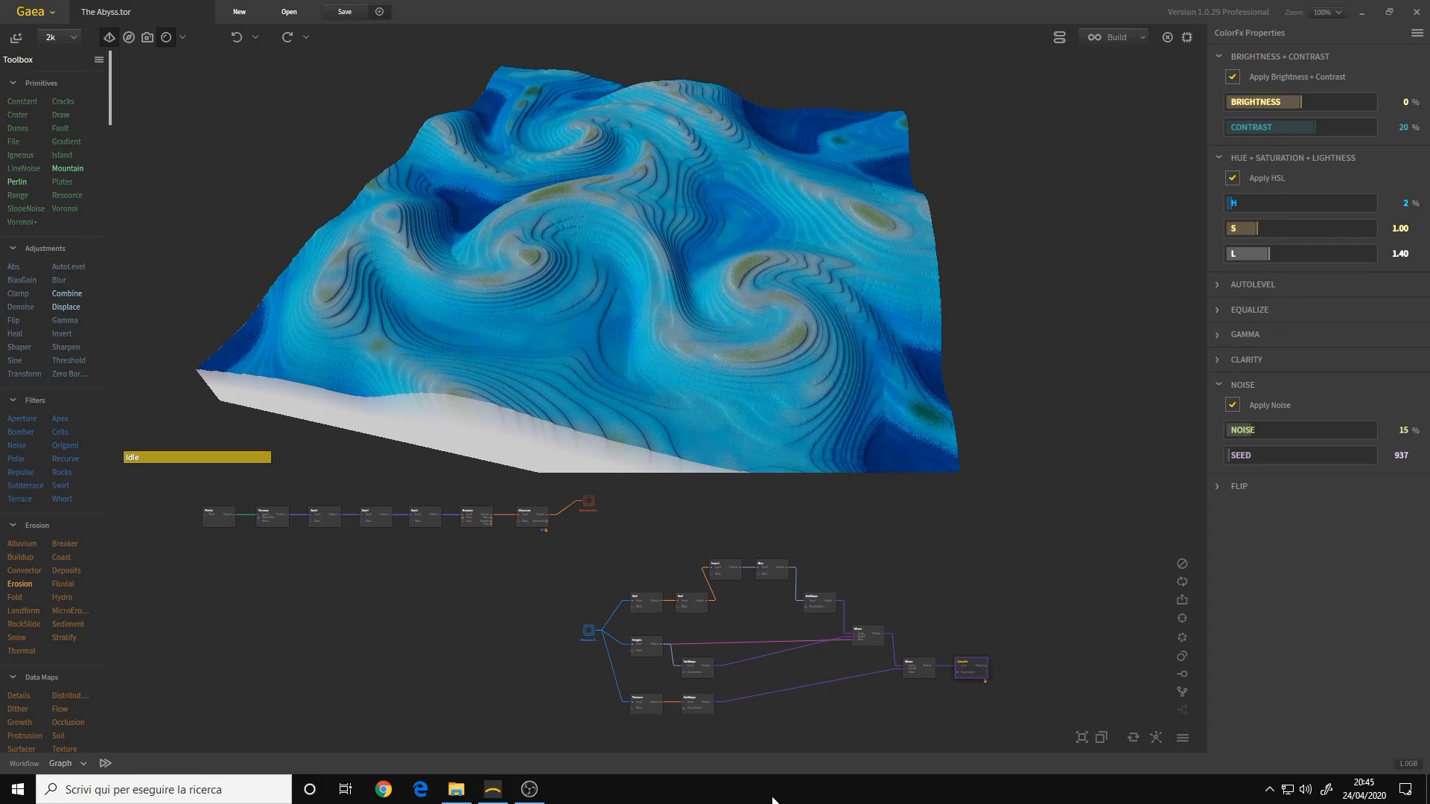
{"action": "mouse_move", "coordinate": [642, 284]}
{"action": "left_mouse_down"}
{"action": "mouse_move", "coordinate": [650, 319]}
{"action": "mouse_move", "coordinate": [642, 287]}
{"action": "left_mouse_up"}
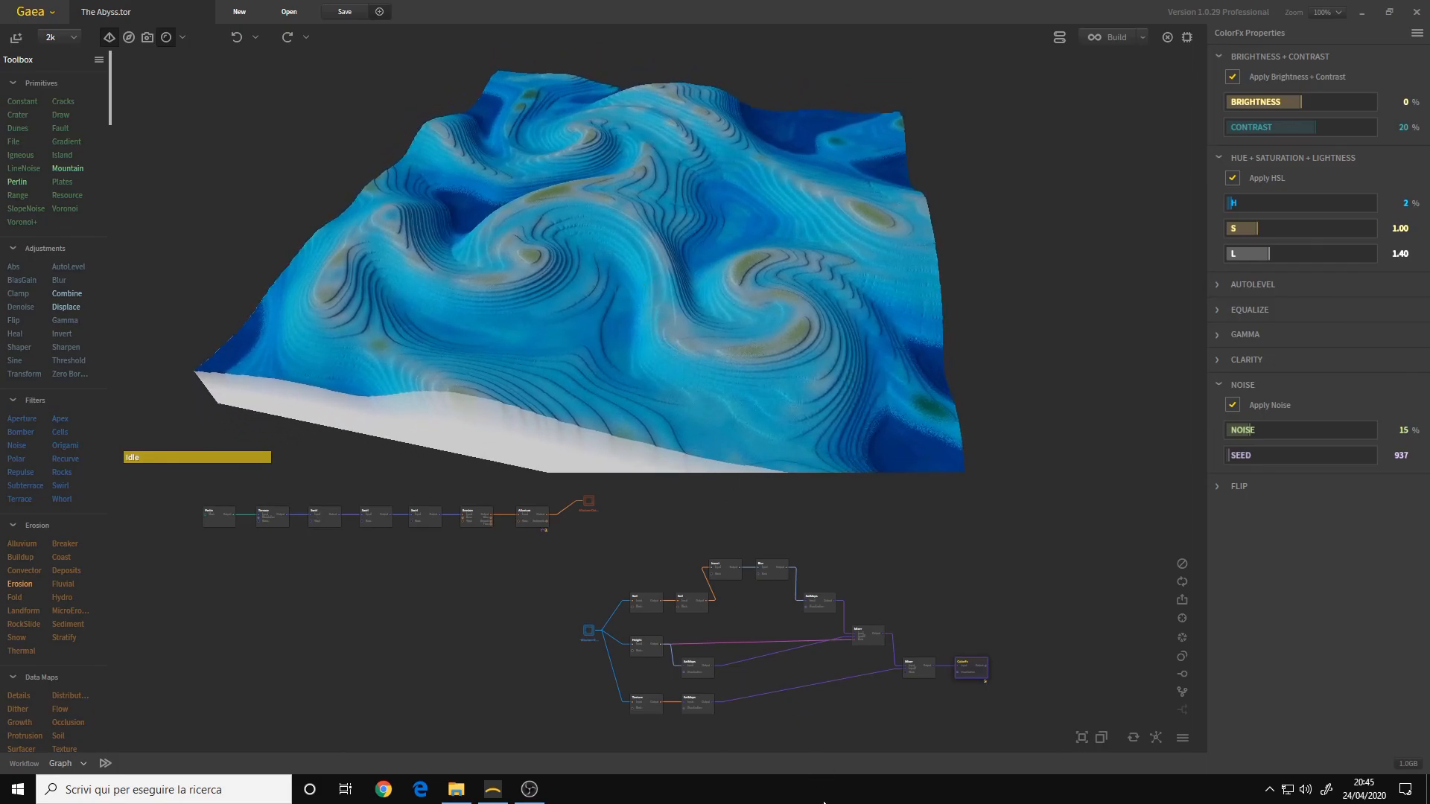